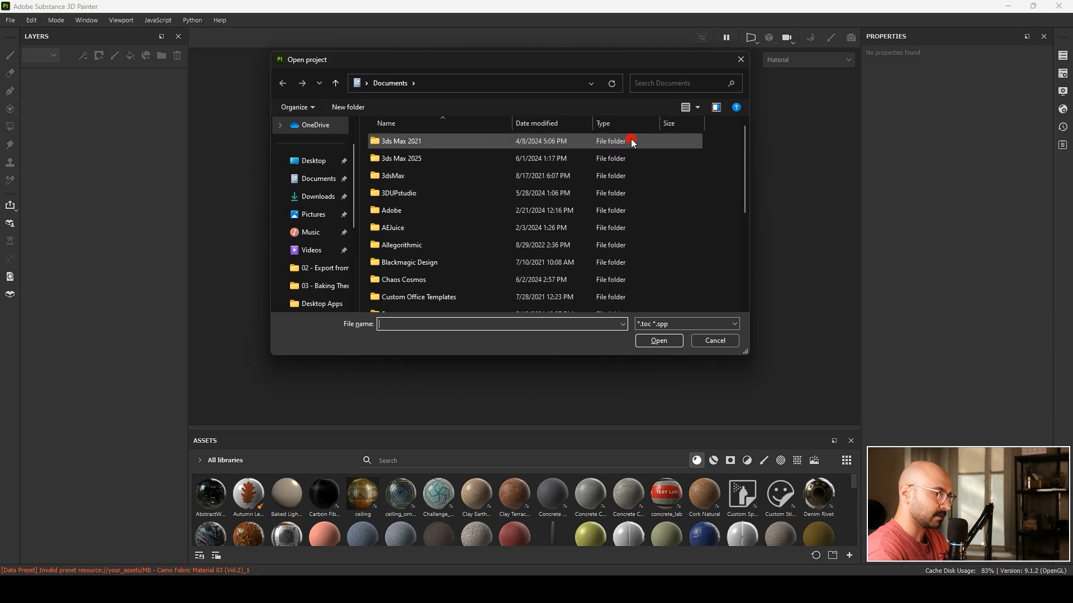
Dismiss the Open project dialog and clear the list of recent files.
{"action": "left_click", "coordinate": [740, 58]}
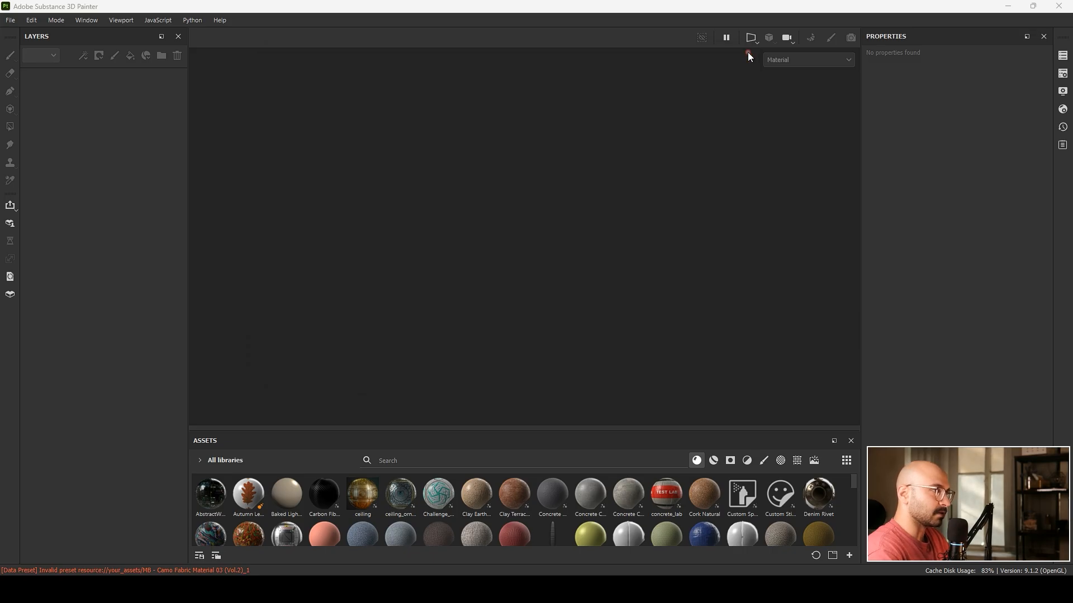
{"action": "left_click", "coordinate": [12, 20]}
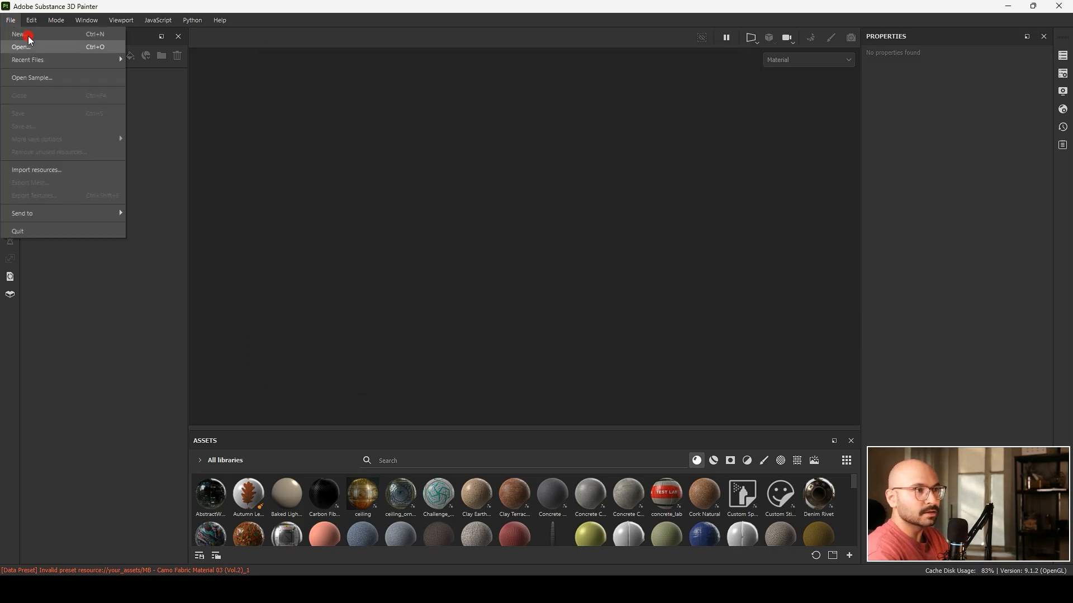
{"action": "mouse_move", "coordinate": [101, 60]}
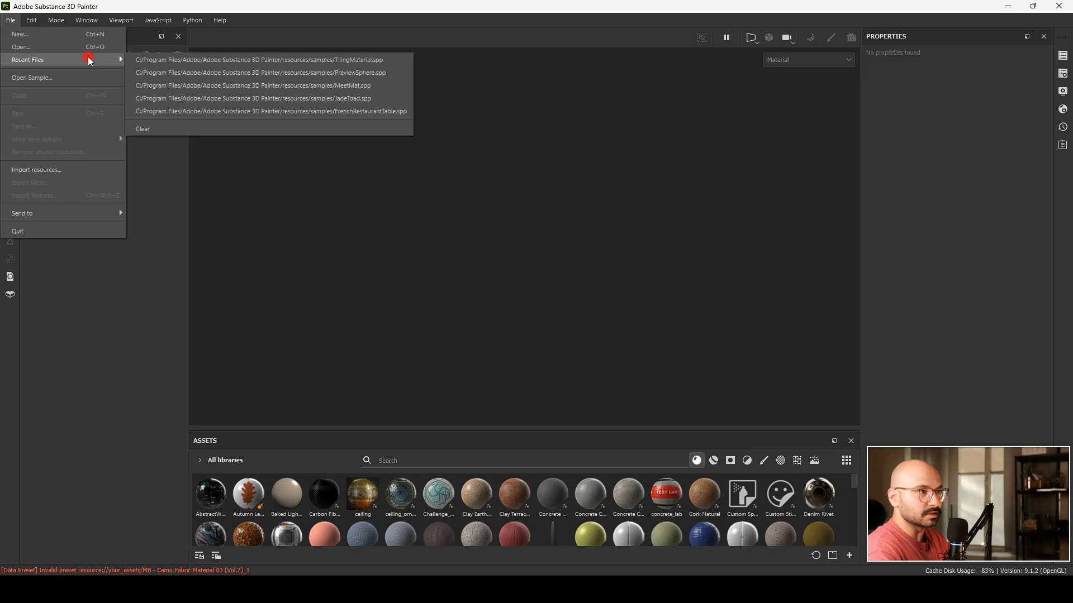
{"action": "left_click", "coordinate": [162, 129]}
Open the sample project FrenchRestaurantTable.spp from the samples folder.
{"action": "left_click", "coordinate": [11, 21]}
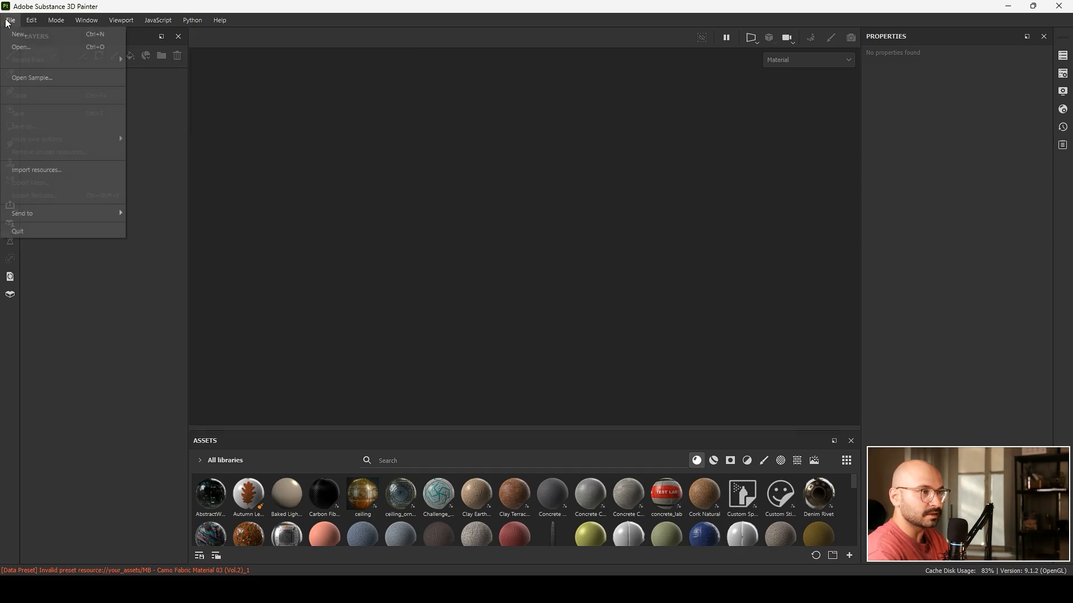
{"action": "left_click", "coordinate": [42, 80]}
{"action": "left_click_drag", "start_coordinate": [448, 71], "coordinate": [461, 73]}
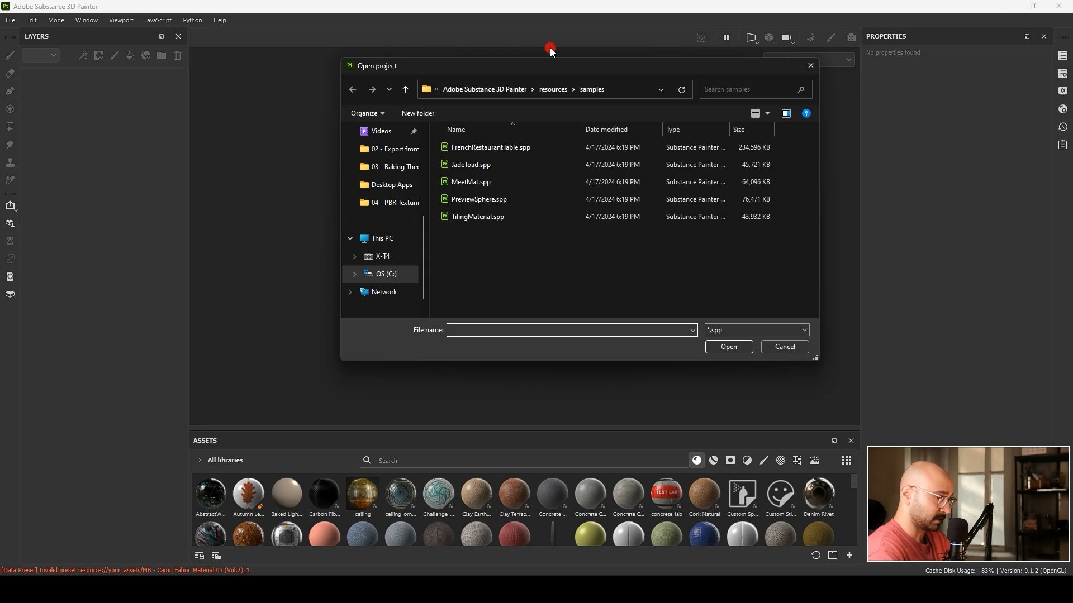
{"action": "left_click_drag", "start_coordinate": [530, 65], "coordinate": [527, 83]}
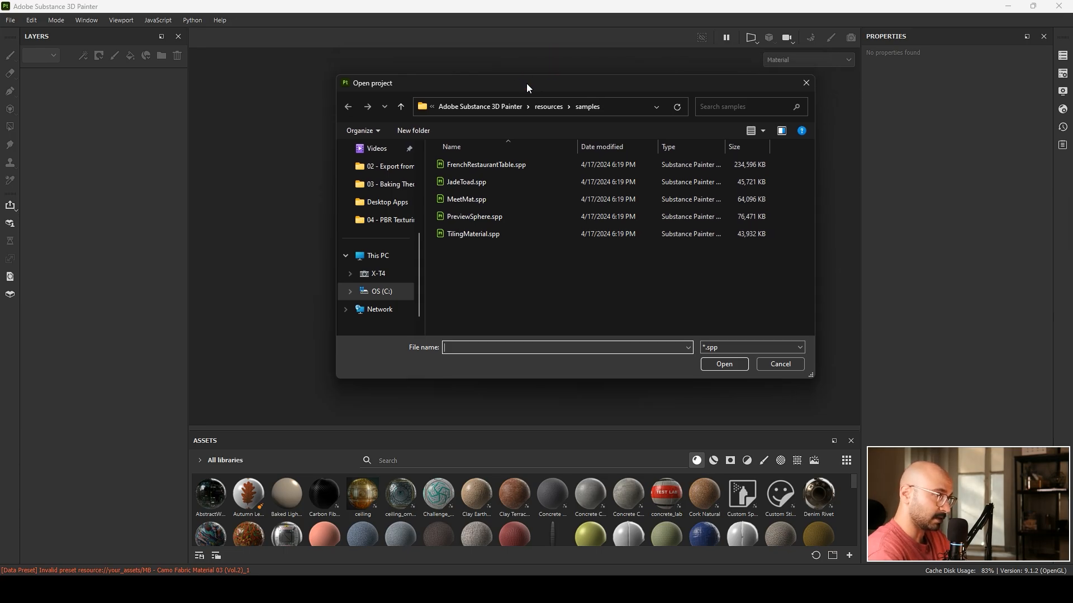
{"action": "left_click", "coordinate": [524, 166]}
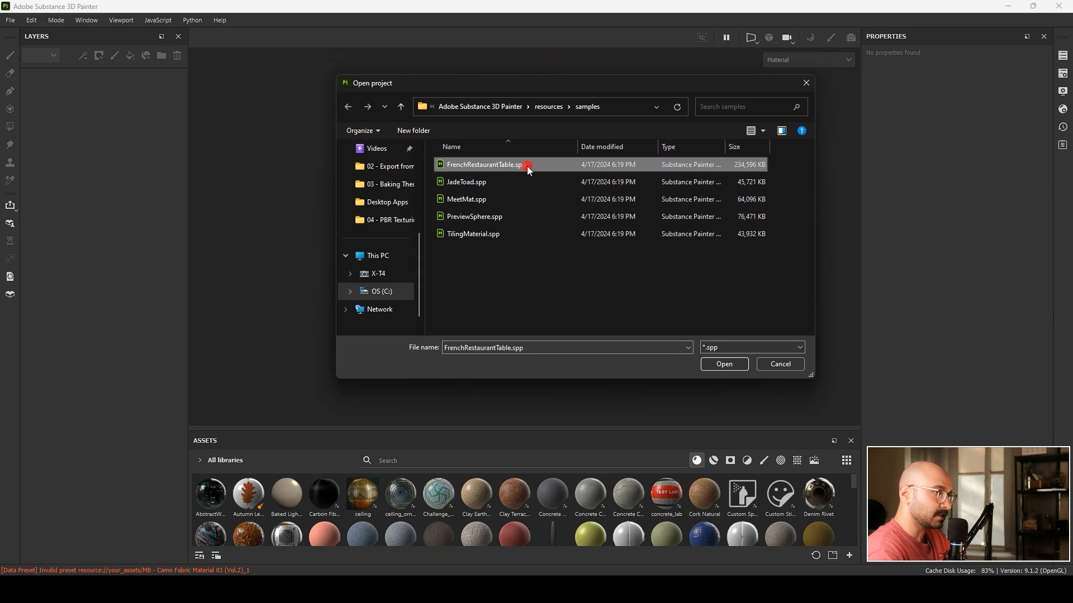
{"action": "double_click", "coordinate": [527, 166]}
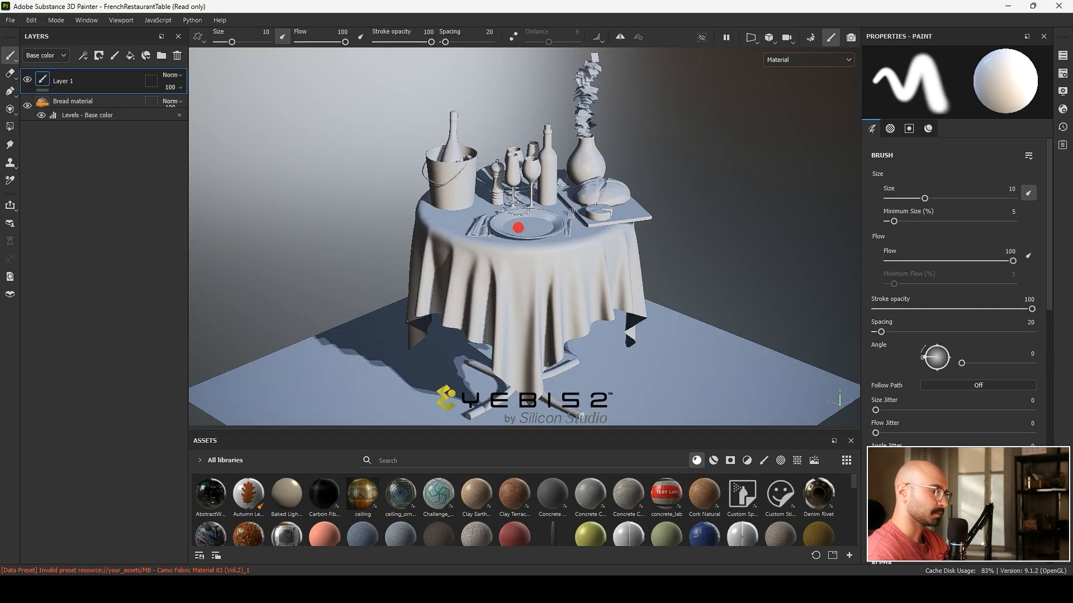
Examine the textured restaurant table and its tableware from several angles and distances.
{"action": "left_click_drag", "start_coordinate": [523, 234], "coordinate": [579, 309], "text": "alt"}
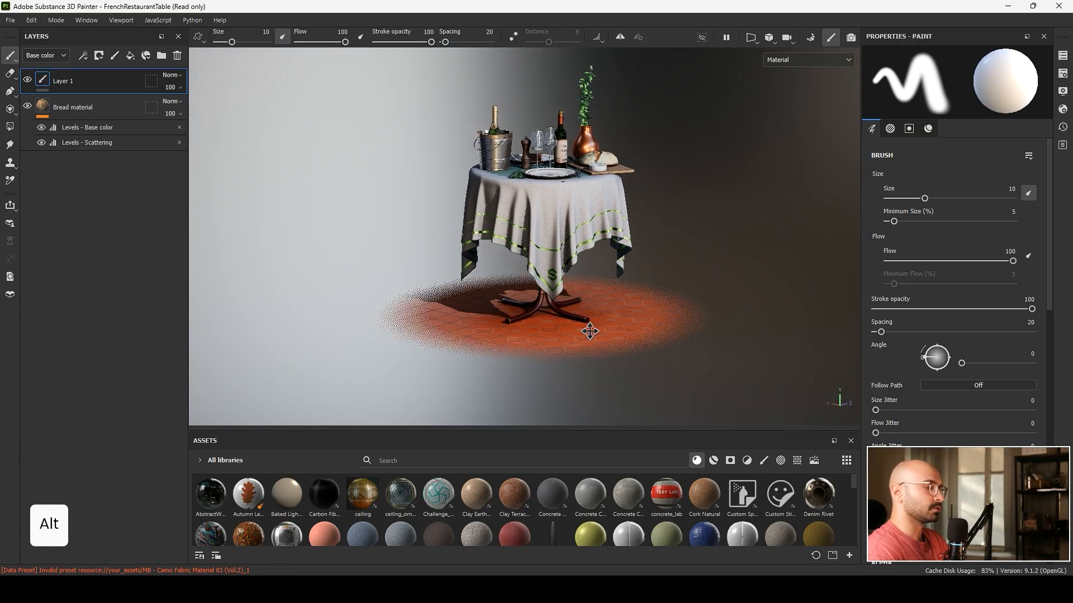
{"action": "middle_click_drag", "start_coordinate": [580, 309], "coordinate": [594, 339], "text": "alt"}
{"action": "left_click_drag", "start_coordinate": [593, 334], "coordinate": [566, 313], "text": "alt"}
{"action": "right_click_drag", "start_coordinate": [565, 313], "coordinate": [654, 240], "text": "alt"}
{"action": "left_click_drag", "start_coordinate": [654, 184], "coordinate": [664, 224], "text": "alt"}
{"action": "middle_click_drag", "start_coordinate": [670, 220], "coordinate": [615, 229], "text": "alt"}
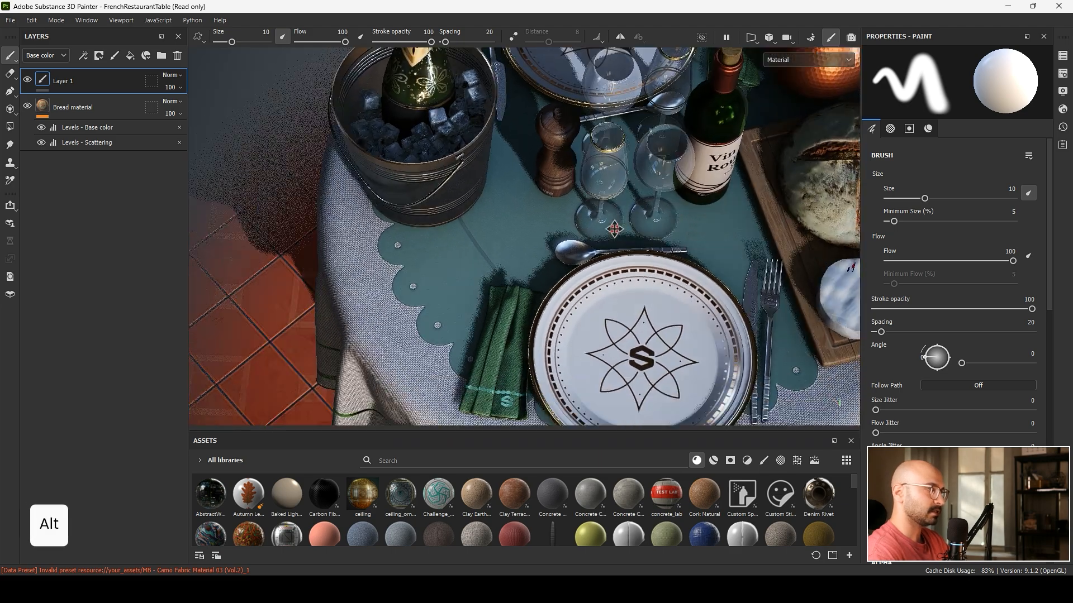
{"action": "left_click_drag", "start_coordinate": [614, 229], "coordinate": [617, 182], "text": "alt"}
{"action": "middle_click_drag", "start_coordinate": [617, 182], "coordinate": [606, 269], "text": "alt"}
{"action": "right_click_drag", "start_coordinate": [606, 269], "coordinate": [545, 285], "text": "alt"}
{"action": "middle_click_drag", "start_coordinate": [543, 285], "coordinate": [533, 239], "text": "alt"}
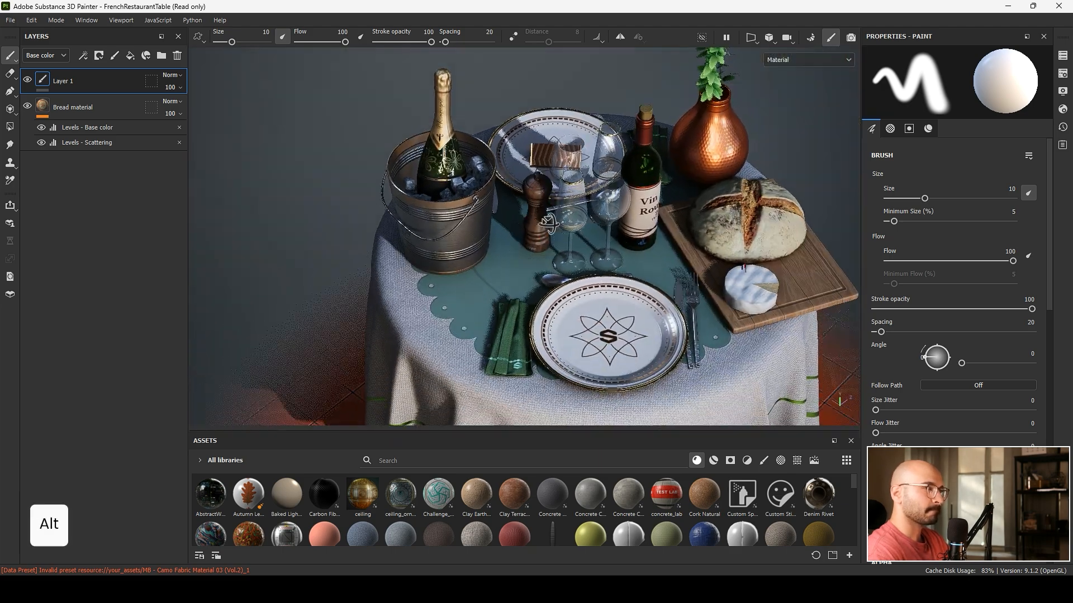
{"action": "left_click_drag", "start_coordinate": [534, 239], "coordinate": [533, 202], "text": "alt"}
{"action": "middle_click_drag", "start_coordinate": [534, 202], "coordinate": [492, 267], "text": "alt"}
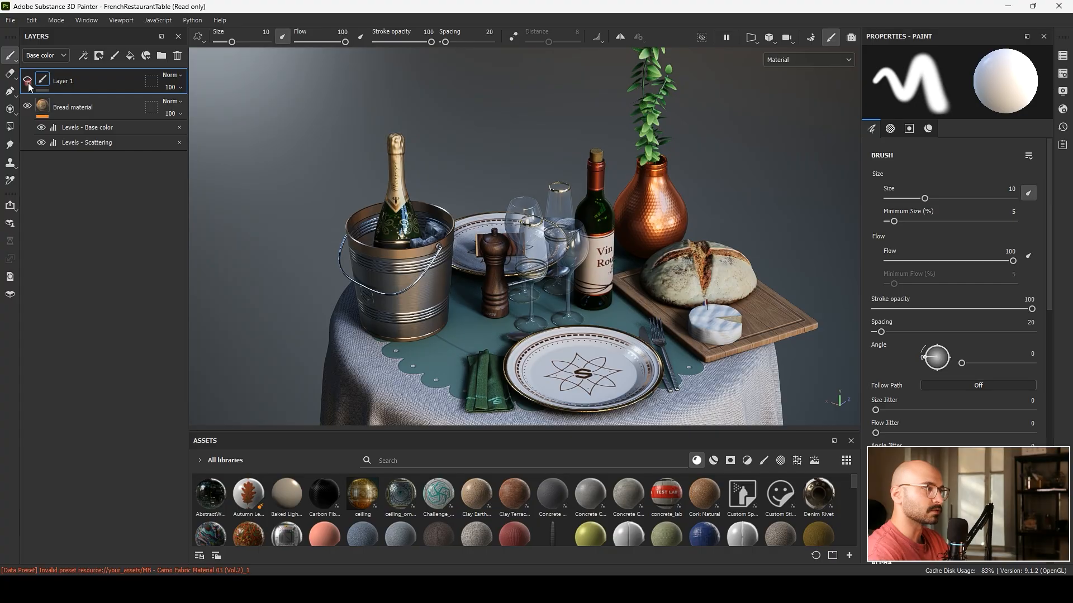
Hide Layer 1 and toggle the Bread material layer off and on to compare the bread's look up close.
{"action": "left_click", "coordinate": [26, 106]}
{"action": "right_click_drag", "start_coordinate": [751, 322], "coordinate": [774, 320], "text": "alt"}
{"action": "middle_click_drag", "start_coordinate": [774, 320], "coordinate": [581, 303], "text": "alt"}
{"action": "left_click_drag", "start_coordinate": [582, 303], "coordinate": [3, 161], "text": "alt"}
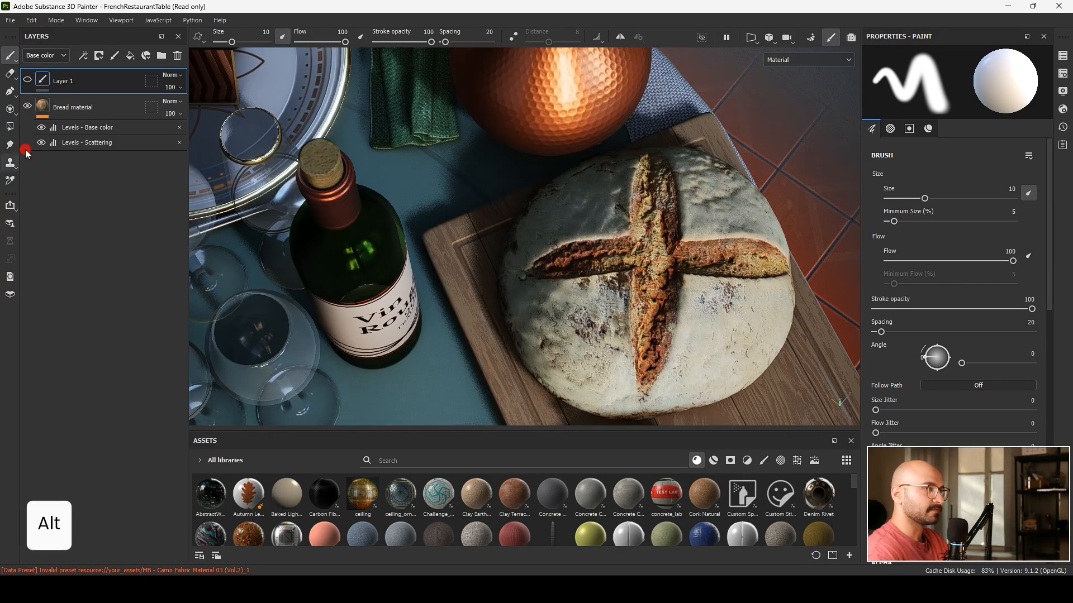
{"action": "left_click", "coordinate": [26, 107]}
{"action": "left_click", "coordinate": [27, 107]}
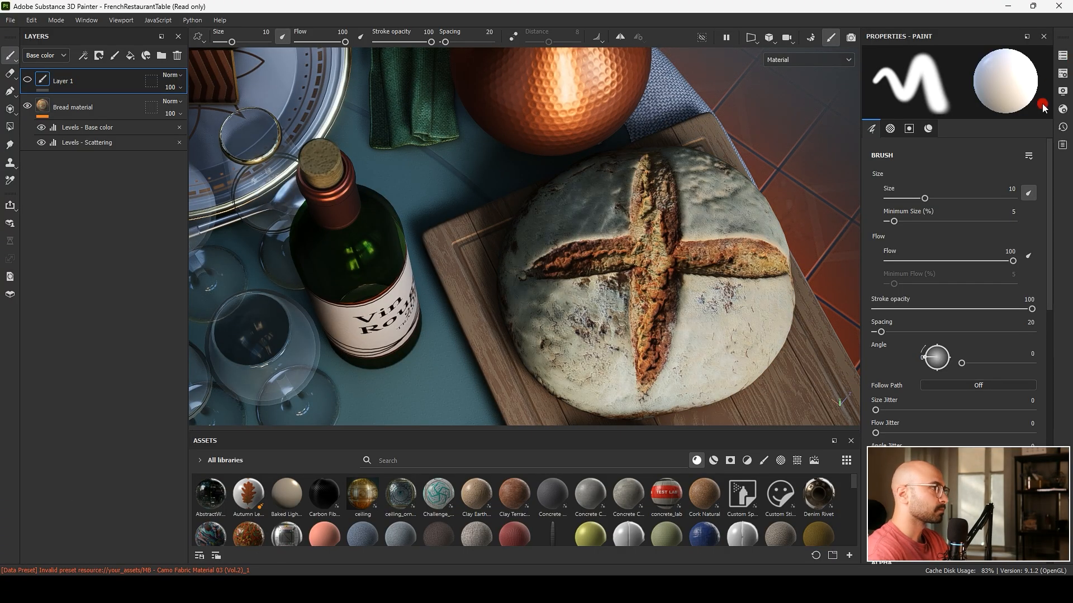
Open the Texture Set List and select the Table texture set to display its layers.
{"action": "left_click", "coordinate": [1060, 55]}
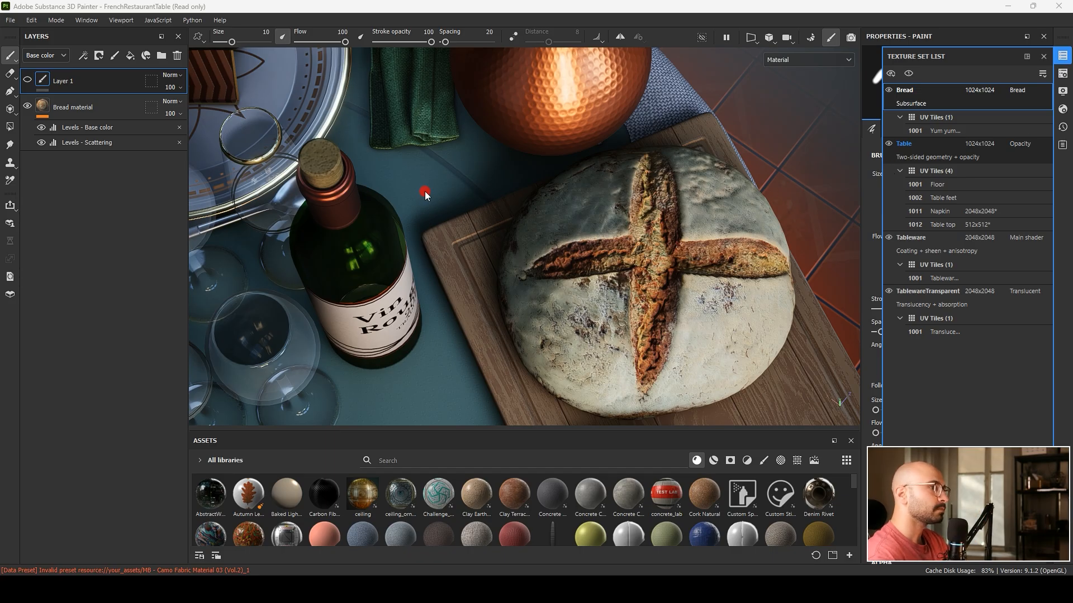
{"action": "left_click", "coordinate": [901, 144]}
{"action": "scroll", "coordinate": [609, 240], "scroll_direction": "down", "scroll_amount": 6}
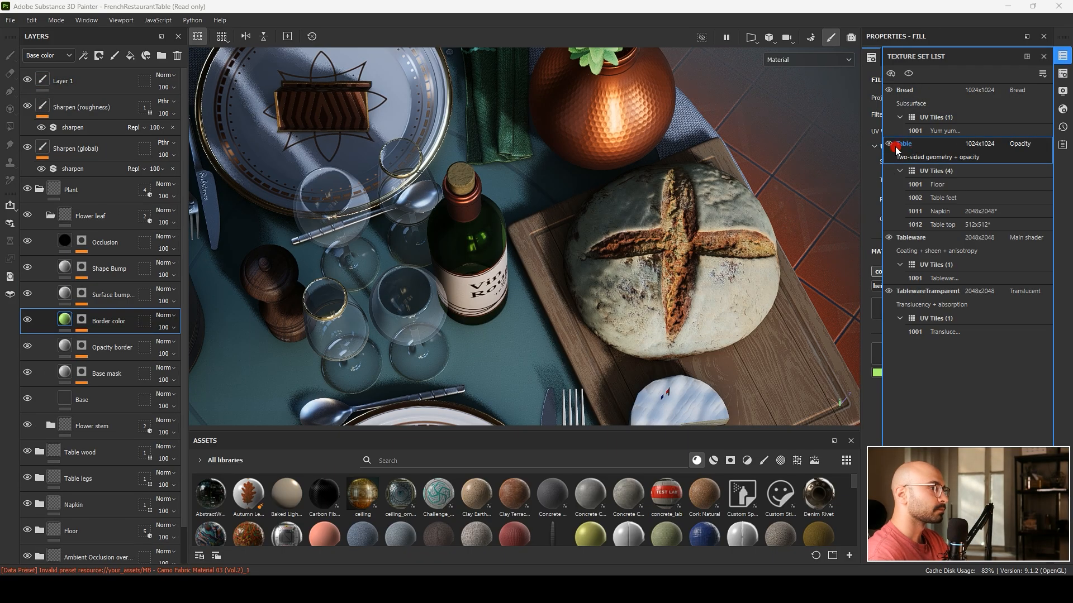
{"action": "left_click_drag", "start_coordinate": [606, 224], "coordinate": [551, 256], "text": "alt"}
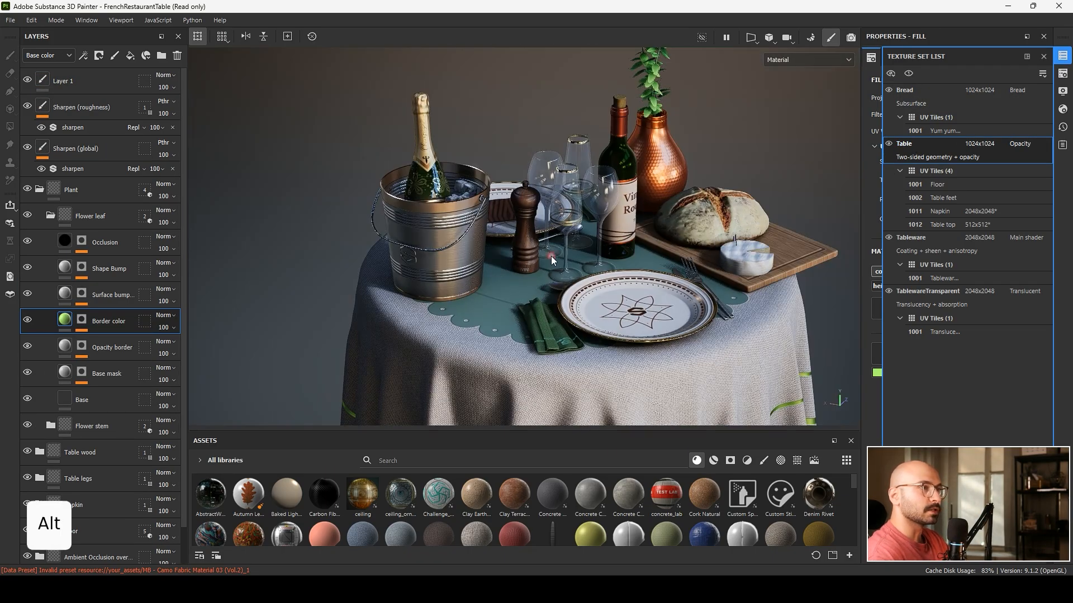
Hide the Table texture set to check which objects it covers, and show it again.
{"action": "left_click", "coordinate": [889, 145]}
{"action": "scroll", "coordinate": [612, 255], "scroll_direction": "down", "scroll_amount": 5}
{"action": "left_click_drag", "start_coordinate": [609, 252], "coordinate": [509, 234], "text": "alt"}
{"action": "middle_click_drag", "start_coordinate": [509, 235], "coordinate": [933, 118], "text": "alt"}
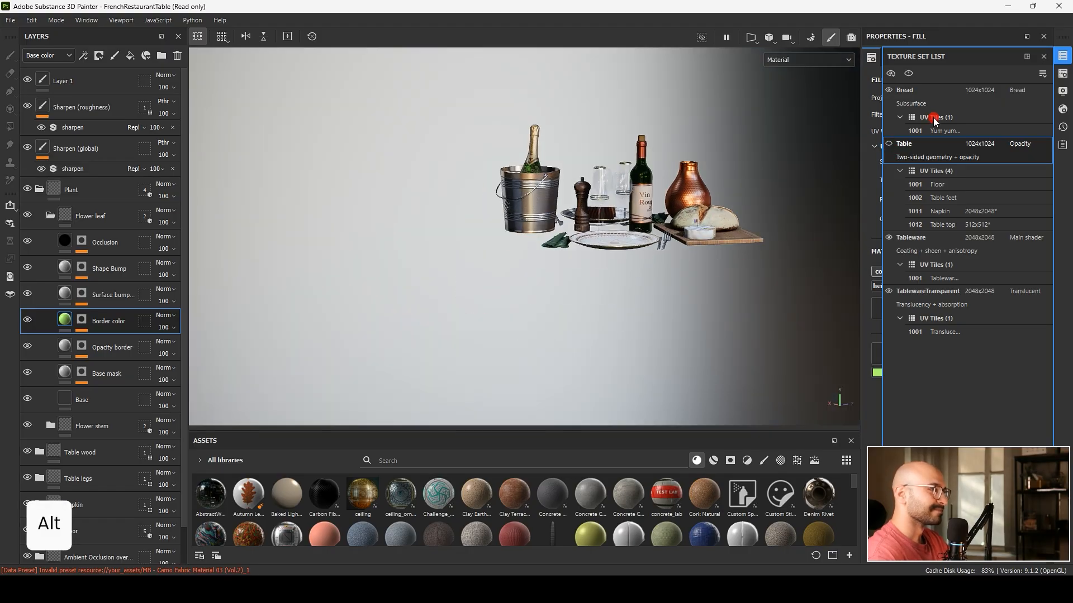
{"action": "left_click", "coordinate": [886, 145]}
{"action": "left_click_drag", "start_coordinate": [721, 162], "coordinate": [643, 215], "text": "alt"}
{"action": "middle_click_drag", "start_coordinate": [643, 215], "coordinate": [647, 273], "text": "alt"}
{"action": "left_click_drag", "start_coordinate": [646, 273], "coordinate": [625, 253], "text": "alt"}
Open the sample project JadeToad.spp, discarding the changes to the restaurant table project.
{"action": "left_click", "coordinate": [10, 20]}
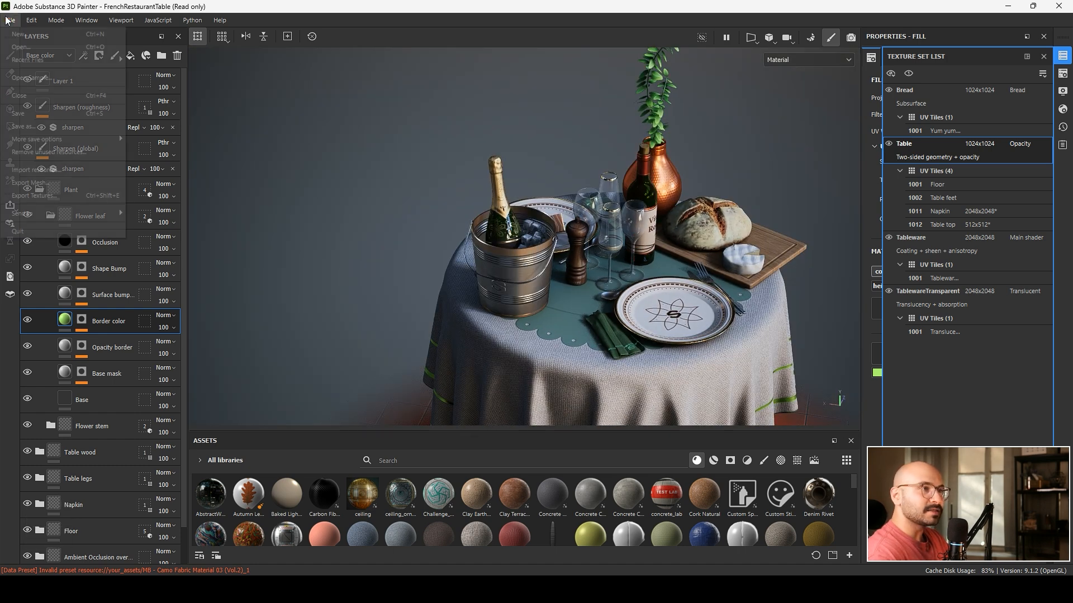
{"action": "left_click", "coordinate": [39, 82]}
{"action": "left_click", "coordinate": [505, 308]}
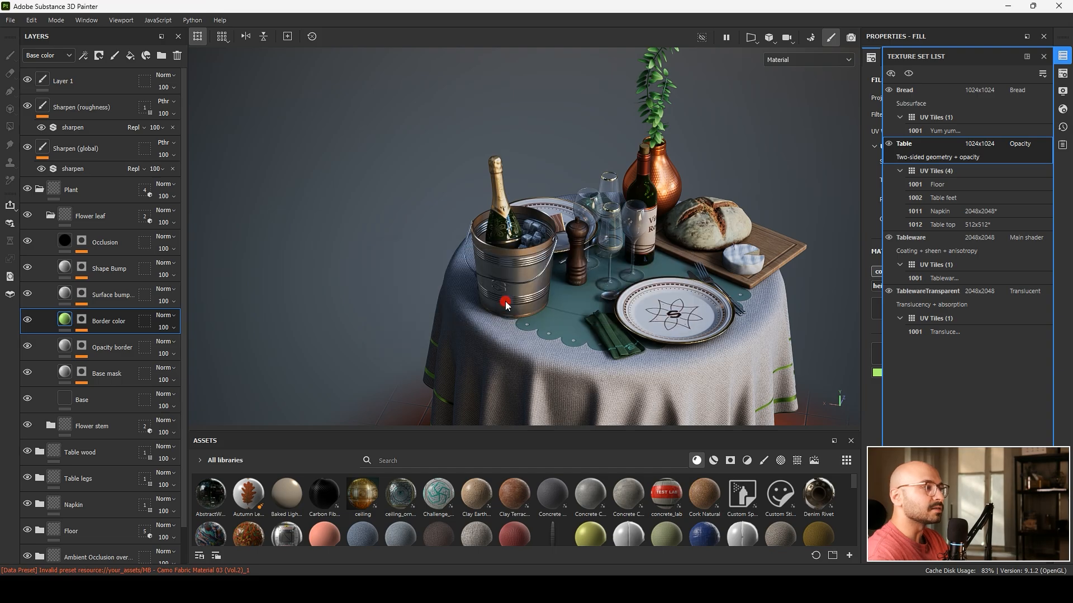
{"action": "left_click", "coordinate": [455, 181]}
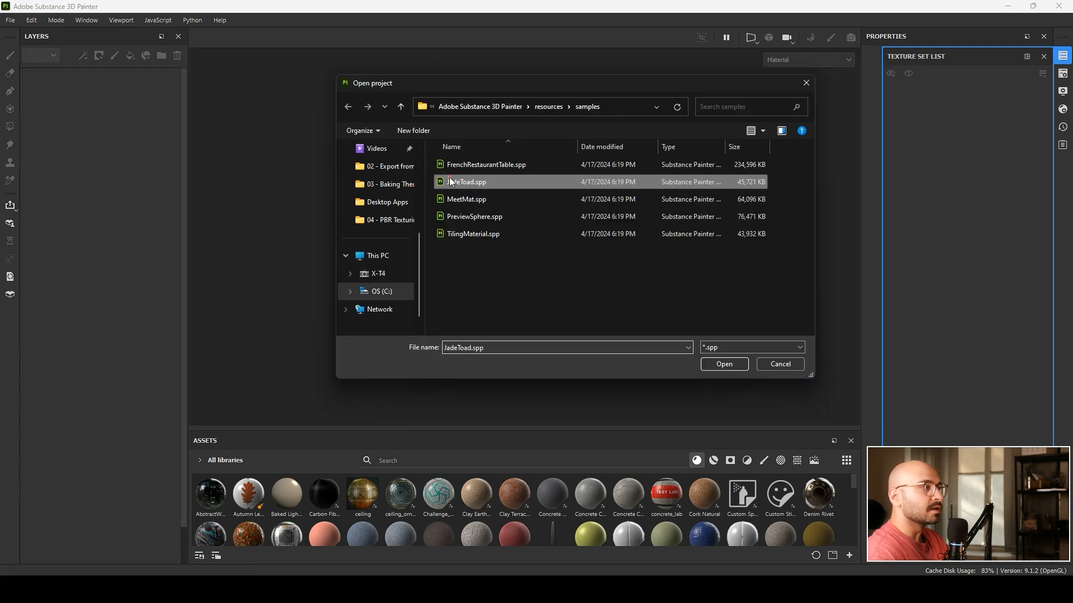
{"action": "double_click", "coordinate": [483, 183]}
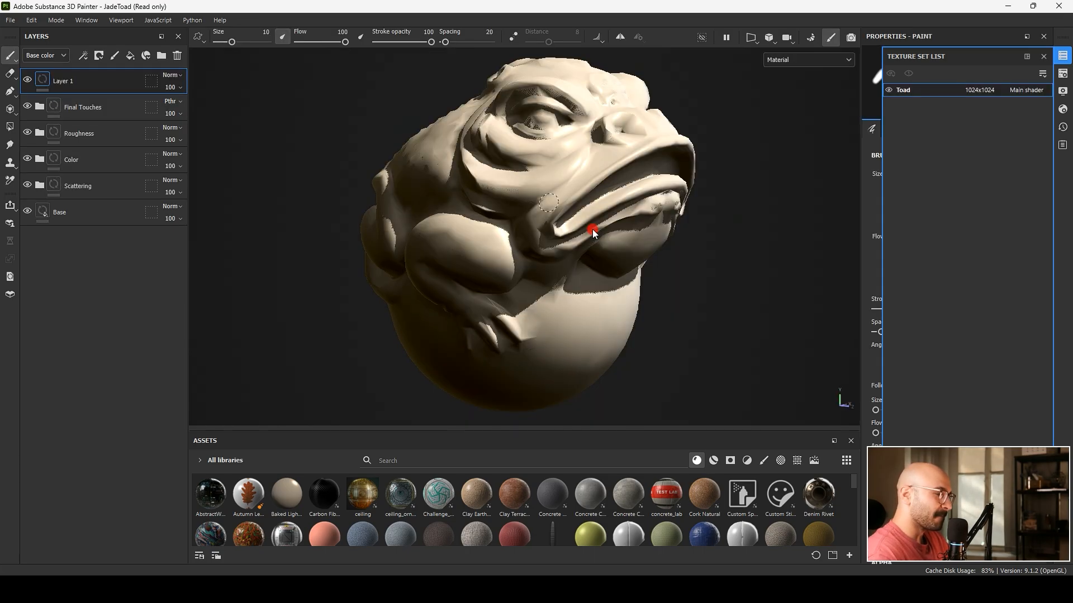
Examine the jade toad's material from different angles and under rotated environment lighting.
{"action": "left_click_drag", "start_coordinate": [555, 235], "coordinate": [702, 233], "text": "alt"}
{"action": "middle_click_drag", "start_coordinate": [702, 233], "coordinate": [841, 234], "text": "alt"}
{"action": "right_click_drag", "start_coordinate": [841, 233], "coordinate": [627, 243], "text": "shift"}
{"action": "middle_click_drag", "start_coordinate": [627, 243], "coordinate": [500, 244], "text": "alt"}
{"action": "left_click_drag", "start_coordinate": [501, 245], "coordinate": [402, 246], "text": "alt"}
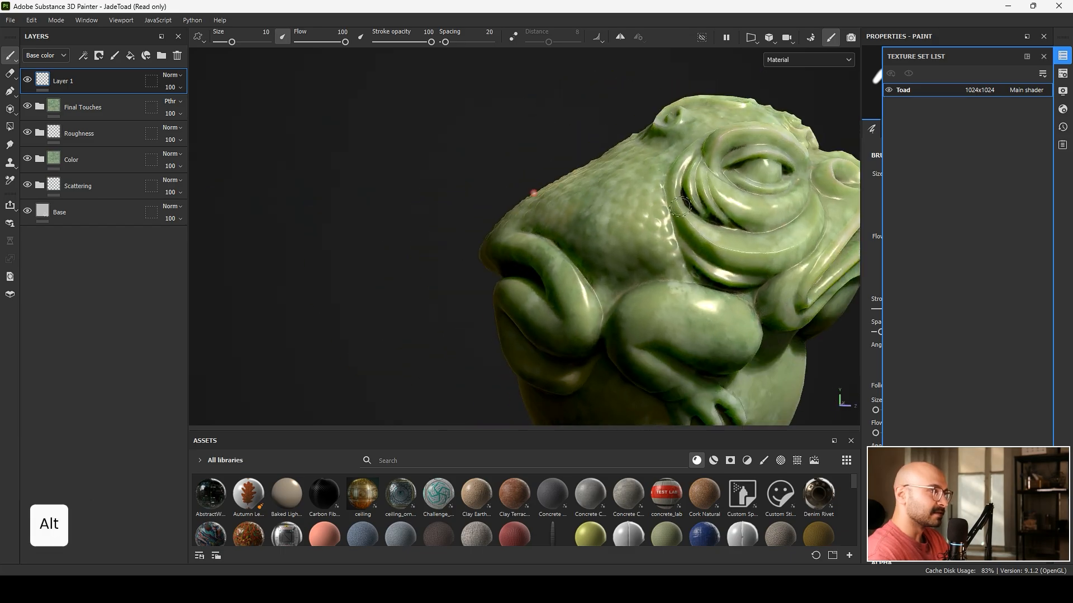
{"action": "middle_click_drag", "start_coordinate": [620, 238], "coordinate": [416, 234], "text": "alt"}
{"action": "left_click_drag", "start_coordinate": [592, 232], "coordinate": [469, 239], "text": "alt"}
{"action": "middle_click_drag", "start_coordinate": [637, 228], "coordinate": [575, 239], "text": "alt"}
{"action": "right_click_drag", "start_coordinate": [574, 239], "coordinate": [497, 223], "text": "shift"}
{"action": "middle_click_drag", "start_coordinate": [497, 223], "coordinate": [663, 252], "text": "alt"}
{"action": "left_click_drag", "start_coordinate": [586, 167], "coordinate": [520, 149], "text": "alt"}
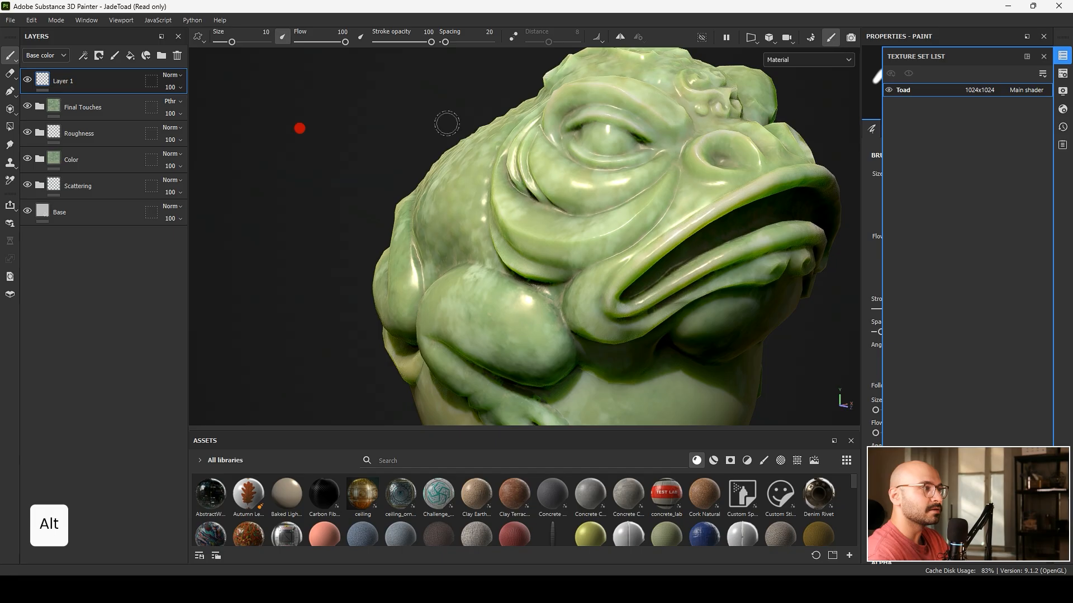
Hide Layer 1, Final Touches, Roughness, Color, Scattering and Base to view the toad's bare mesh.
{"action": "left_click", "coordinate": [26, 81]}
{"action": "left_click", "coordinate": [29, 105]}
{"action": "left_click", "coordinate": [27, 132]}
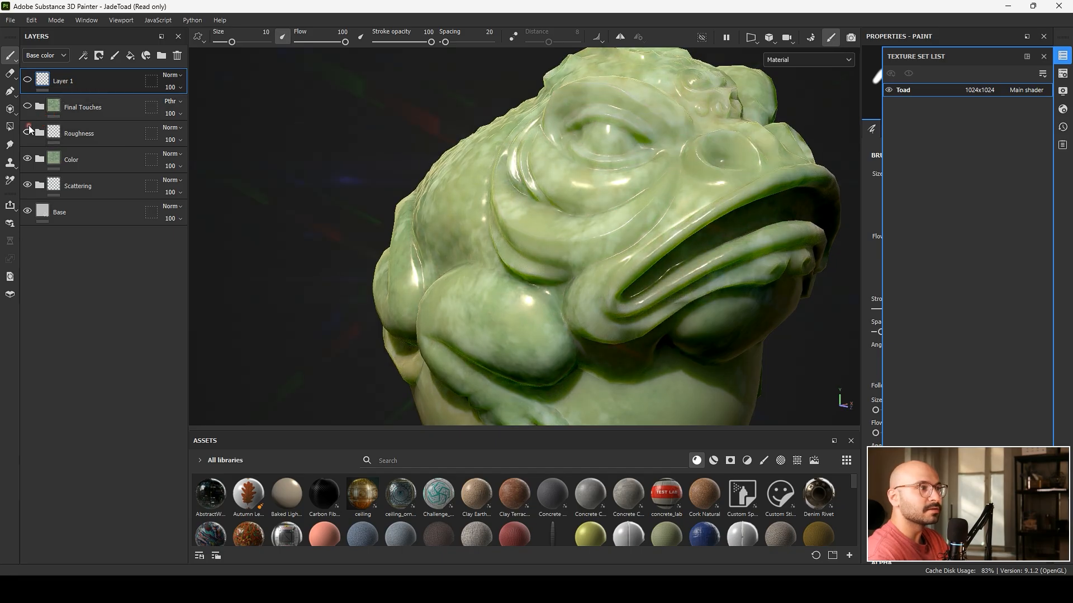
{"action": "left_click", "coordinate": [28, 158]}
{"action": "left_click", "coordinate": [28, 184]}
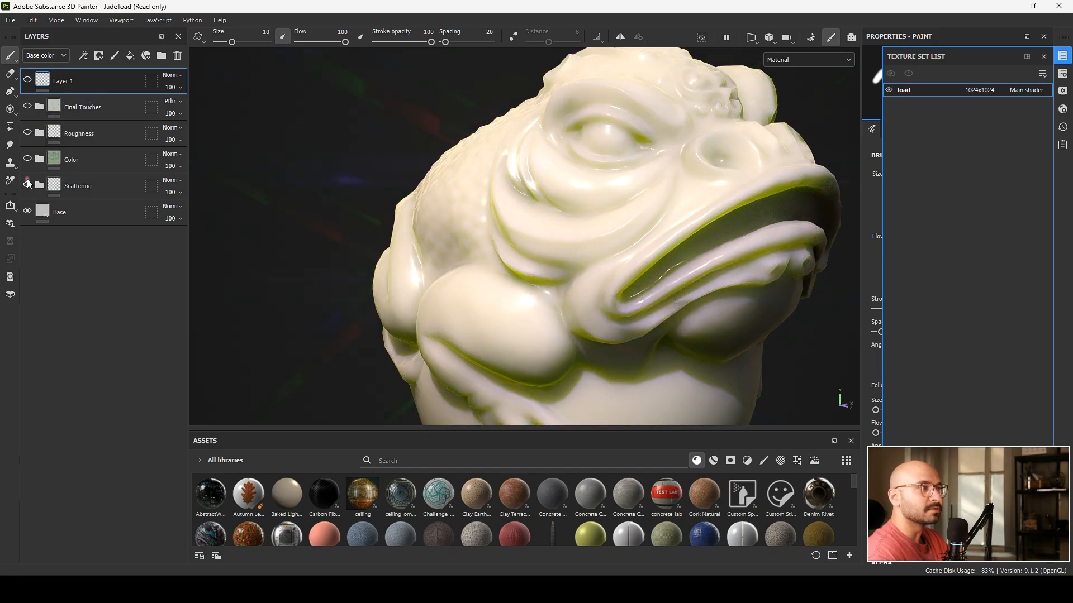
{"action": "left_click", "coordinate": [26, 212]}
{"action": "scroll", "coordinate": [413, 245], "scroll_direction": "down", "scroll_amount": 3}
{"action": "left_click_drag", "start_coordinate": [455, 261], "coordinate": [494, 230], "text": "alt"}
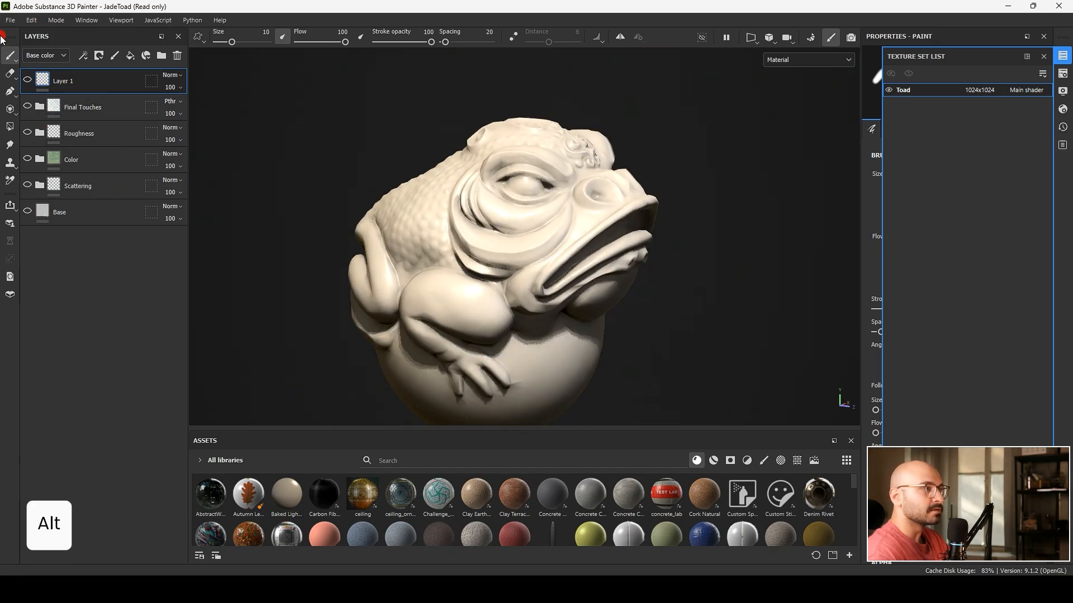
Open the sample project MeetMat.spp, discarding the changes to the toad project.
{"action": "left_click", "coordinate": [10, 20]}
{"action": "left_click", "coordinate": [48, 79]}
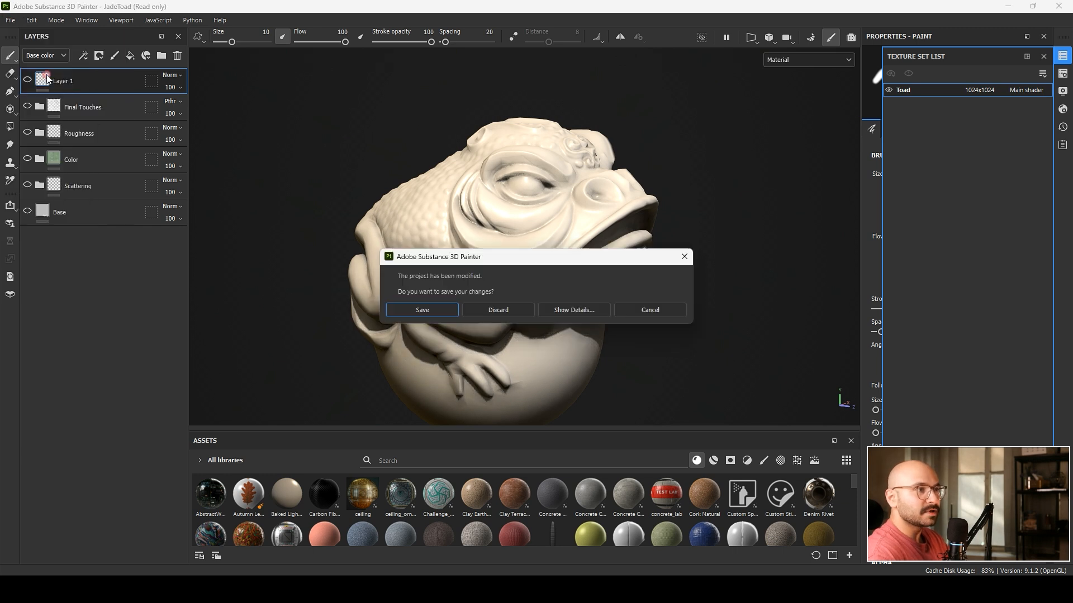
{"action": "left_click", "coordinate": [507, 310]}
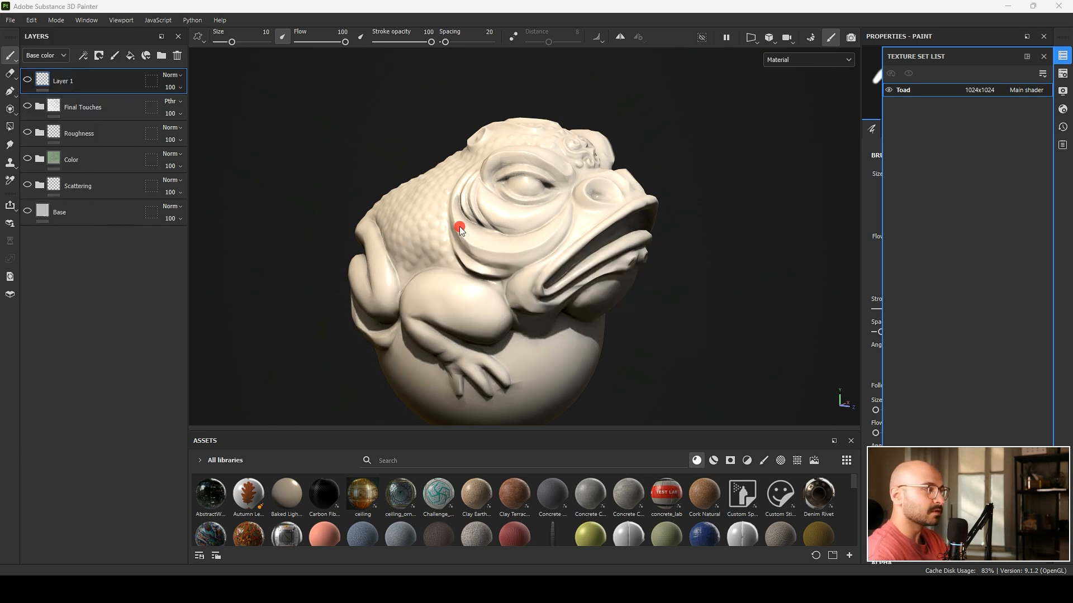
{"action": "left_click", "coordinate": [472, 201]}
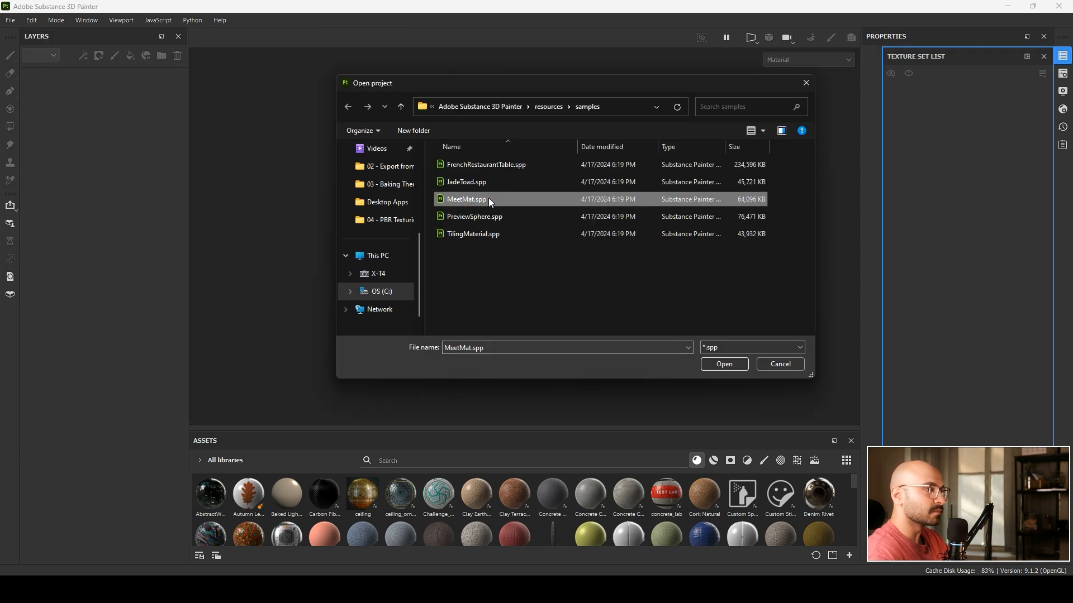
{"action": "double_click", "coordinate": [489, 200]}
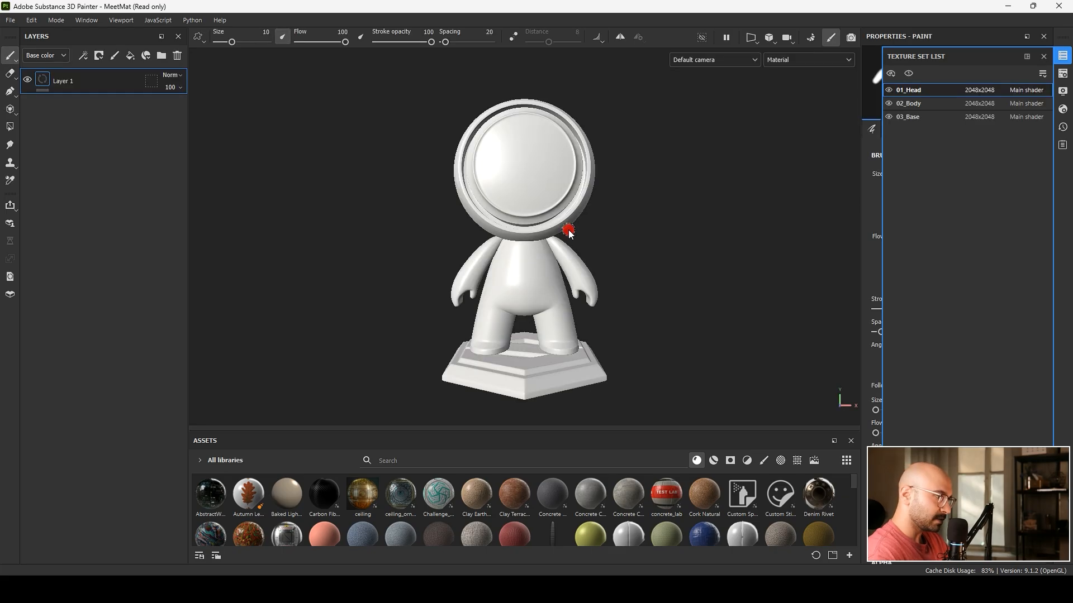
Inspect the MeetMat figure and go through its texture sets 02_Body and 03_Base, ending on 01_Head.
{"action": "right_click_drag", "start_coordinate": [569, 230], "coordinate": [558, 206], "text": "alt"}
{"action": "middle_click_drag", "start_coordinate": [558, 205], "coordinate": [588, 269], "text": "alt"}
{"action": "left_click_drag", "start_coordinate": [588, 268], "coordinate": [562, 263], "text": "alt"}
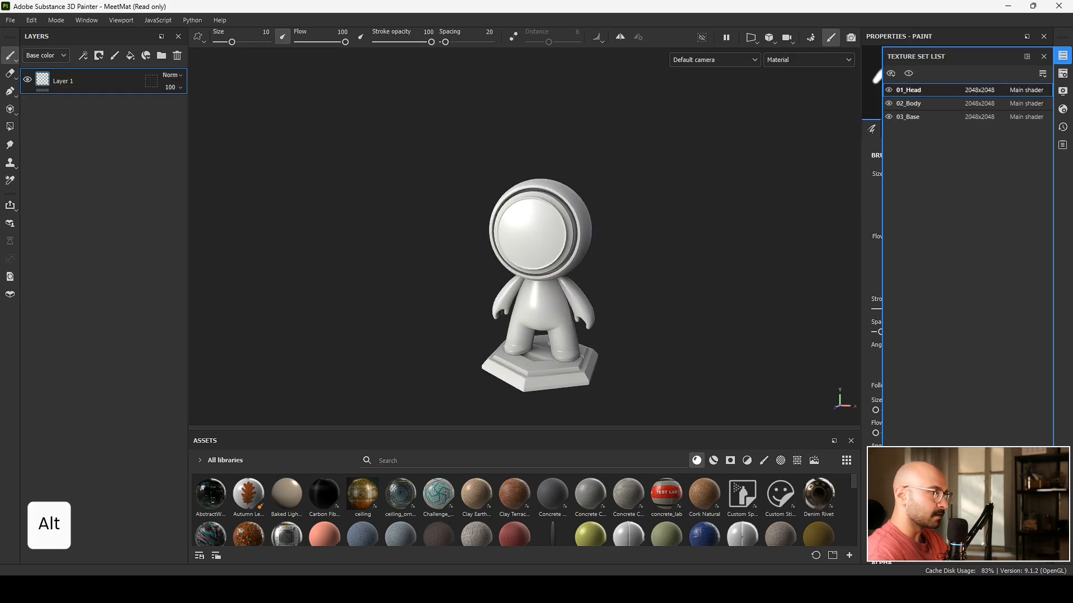
{"action": "left_click", "coordinate": [932, 104]}
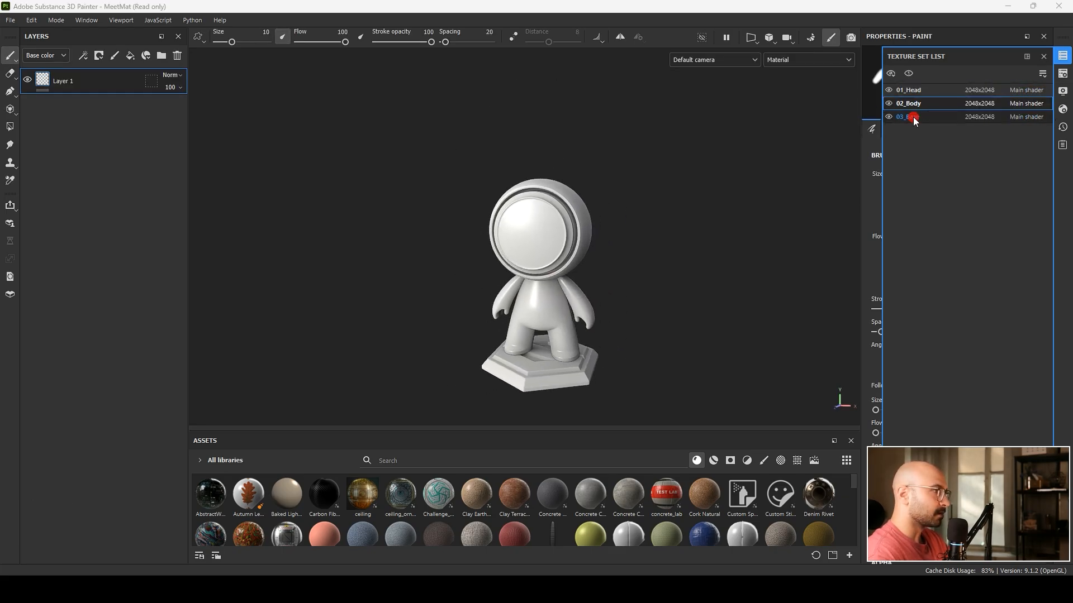
{"action": "left_click", "coordinate": [914, 117]}
{"action": "left_click", "coordinate": [913, 91]}
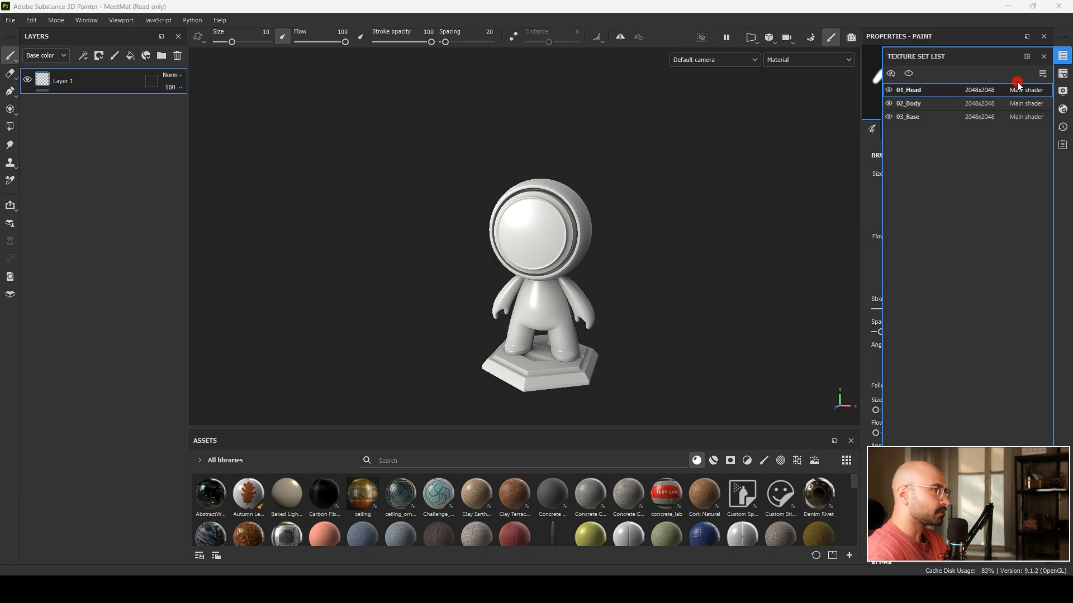
Close the Texture Set List and look through the paint brush properties.
{"action": "left_click", "coordinate": [1043, 57]}
{"action": "left_click", "coordinate": [810, 35]}
{"action": "scroll", "coordinate": [907, 277], "scroll_direction": "down", "scroll_amount": 3}
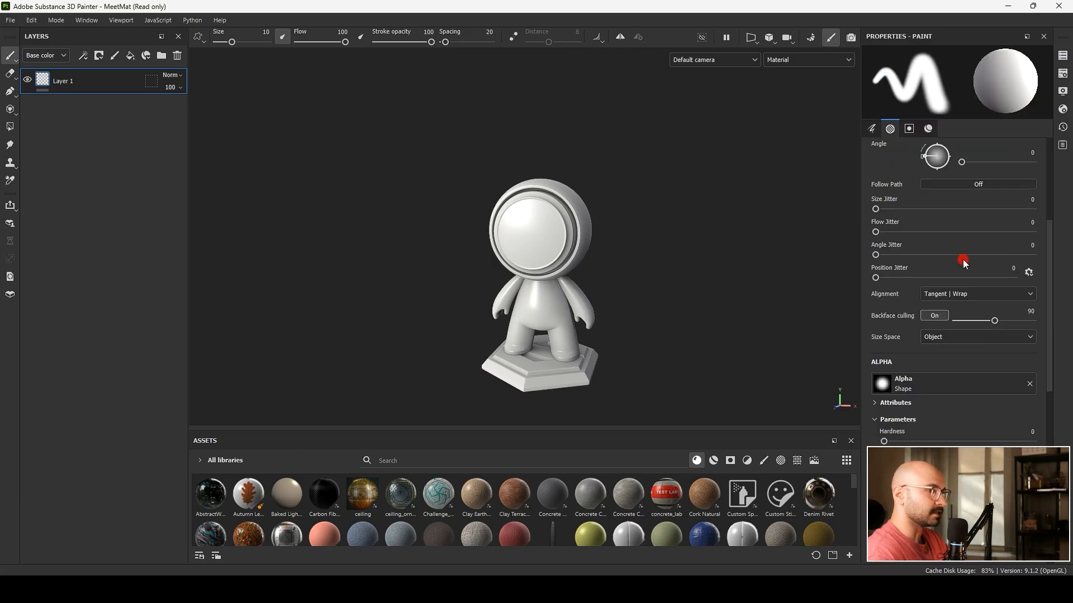
Look through the Display Settings, the Shader Settings and the mesh maps in the Texture Set Settings.
{"action": "left_click", "coordinate": [1062, 93]}
{"action": "scroll", "coordinate": [907, 292], "scroll_direction": "down", "scroll_amount": 10}
{"action": "left_click", "coordinate": [1063, 109]}
{"action": "scroll", "coordinate": [913, 277], "scroll_direction": "down", "scroll_amount": 5}
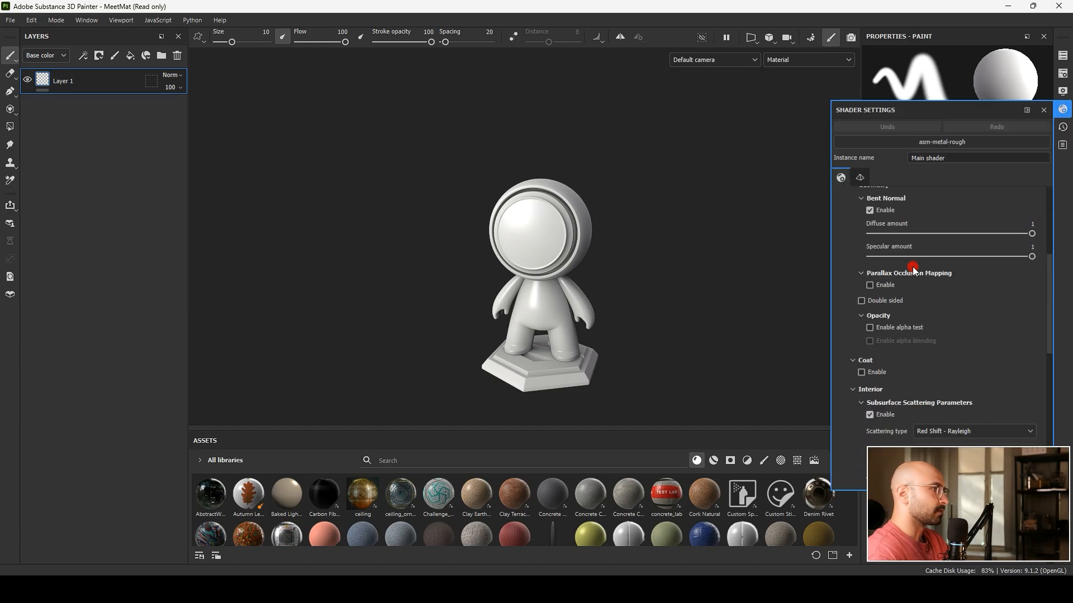
{"action": "left_click", "coordinate": [1062, 73]}
{"action": "scroll", "coordinate": [934, 276], "scroll_direction": "down", "scroll_amount": 8}
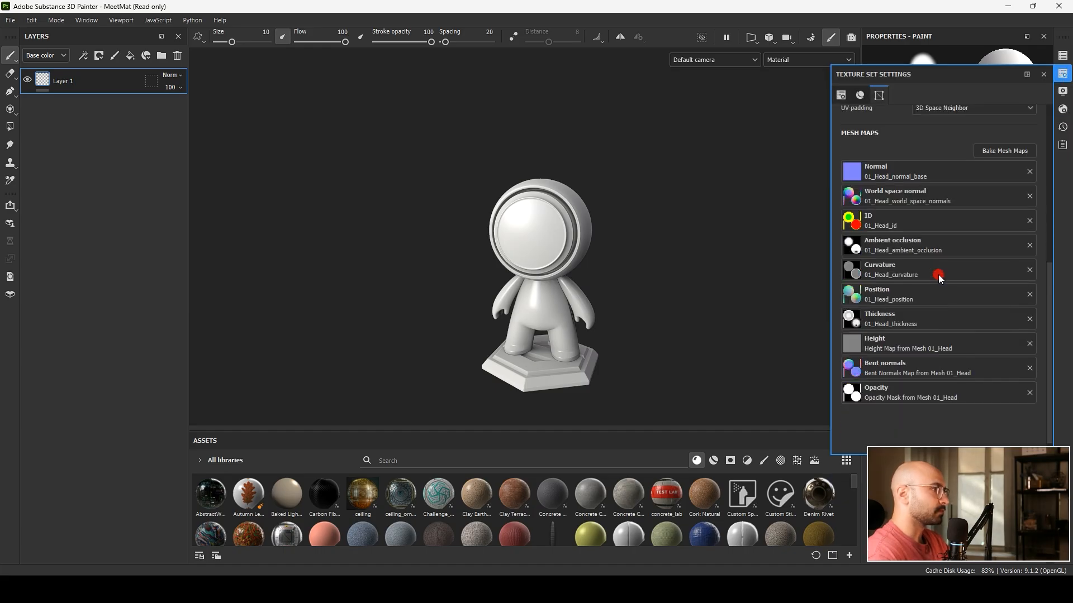
Apply the terracotta clay material to the figure's head to preview it, and delete the head's layers.
{"action": "left_click_drag", "start_coordinate": [508, 497], "coordinate": [525, 244]}
{"action": "right_click_drag", "start_coordinate": [529, 247], "coordinate": [549, 287], "text": "alt"}
{"action": "left_click_drag", "start_coordinate": [549, 287], "coordinate": [324, 237], "text": "alt"}
{"action": "middle_click_drag", "start_coordinate": [470, 240], "coordinate": [474, 211], "text": "alt"}
{"action": "right_click_drag", "start_coordinate": [474, 211], "coordinate": [427, 271], "text": "shift"}
{"action": "scroll", "coordinate": [427, 271], "scroll_direction": "up", "scroll_amount": 2}
{"action": "left_click_drag", "start_coordinate": [427, 271], "coordinate": [664, 254], "text": "alt"}
{"action": "left_click", "coordinate": [178, 56]}
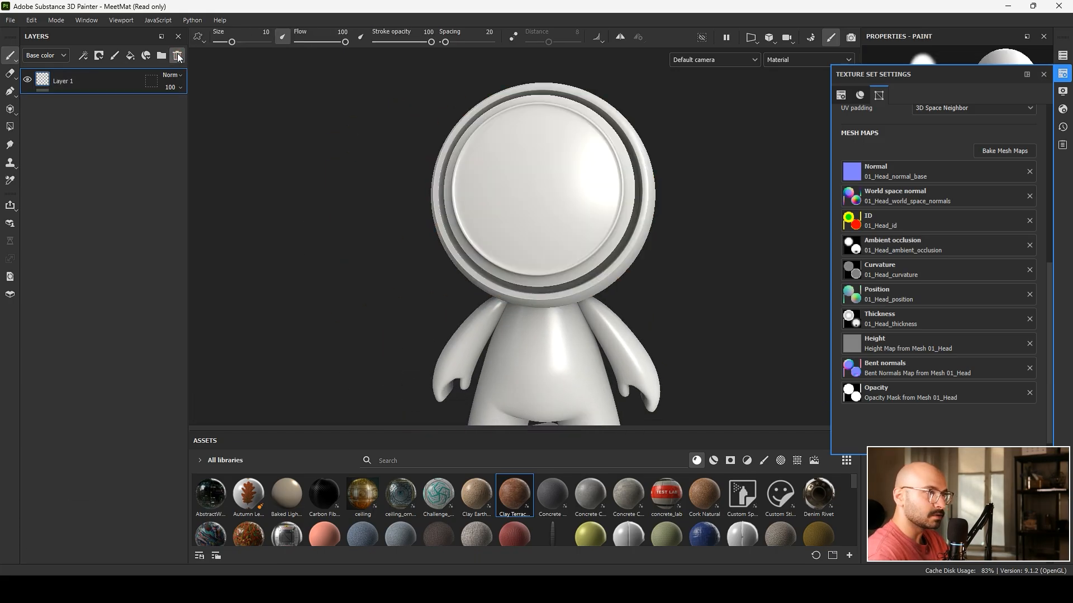
{"action": "left_click", "coordinate": [178, 56]}
Apply the Concrete Asphalt material to the figure's body to preview it, and delete all the body's layers.
{"action": "left_click_drag", "start_coordinate": [549, 495], "coordinate": [518, 339]}
{"action": "scroll", "coordinate": [518, 339], "scroll_direction": "down", "scroll_amount": 3}
{"action": "left_click_drag", "start_coordinate": [539, 290], "coordinate": [261, 301], "text": "alt"}
{"action": "scroll", "coordinate": [513, 288], "scroll_direction": "up", "scroll_amount": 2}
{"action": "middle_click_drag", "start_coordinate": [513, 287], "coordinate": [508, 335], "text": "alt"}
{"action": "scroll", "coordinate": [508, 336], "scroll_direction": "up", "scroll_amount": 2}
{"action": "left_click_drag", "start_coordinate": [508, 334], "coordinate": [651, 277], "text": "alt"}
{"action": "right_click_drag", "start_coordinate": [651, 276], "coordinate": [507, 283], "text": "shift"}
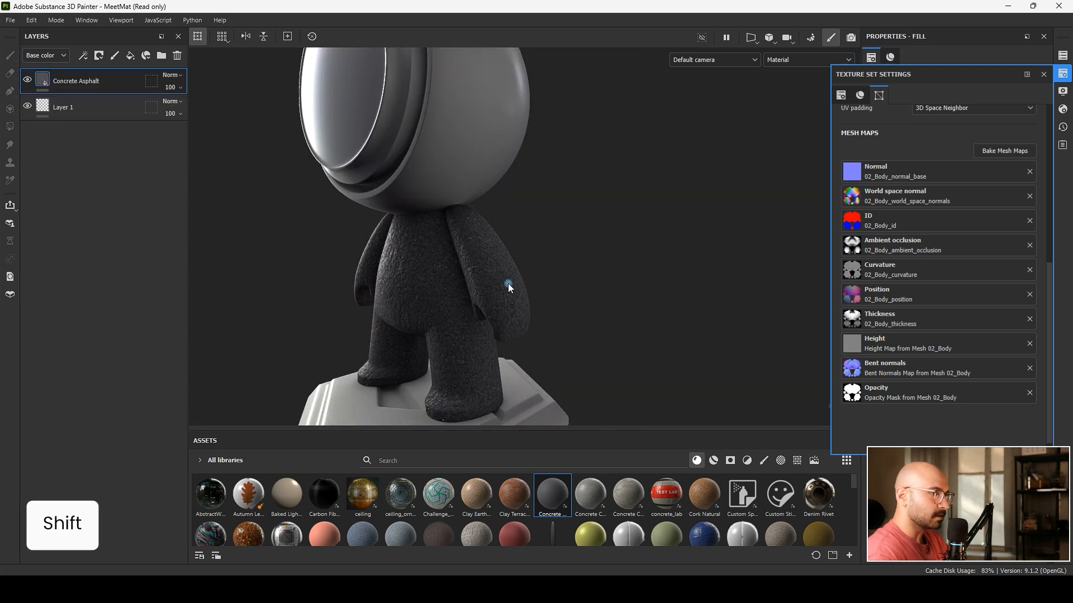
{"action": "left_click_drag", "start_coordinate": [507, 284], "coordinate": [84, 39], "text": "alt"}
{"action": "left_click", "coordinate": [177, 57]}
{"action": "left_click", "coordinate": [176, 57]}
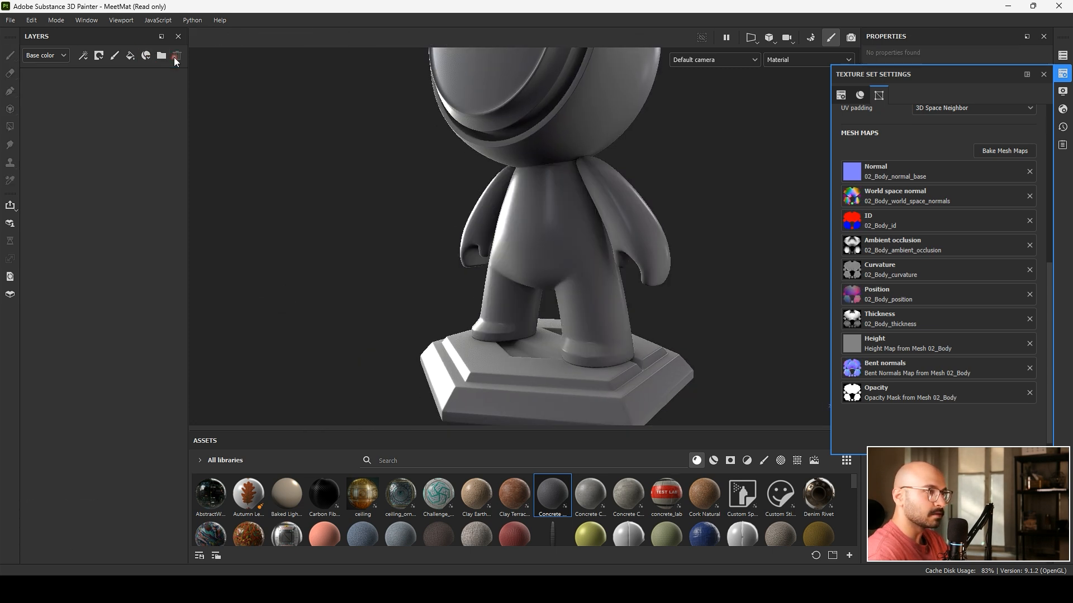
Open the sample project PreviewSphere.spp, discarding the changes to the MeetMat project.
{"action": "left_click", "coordinate": [10, 21]}
{"action": "left_click", "coordinate": [43, 80]}
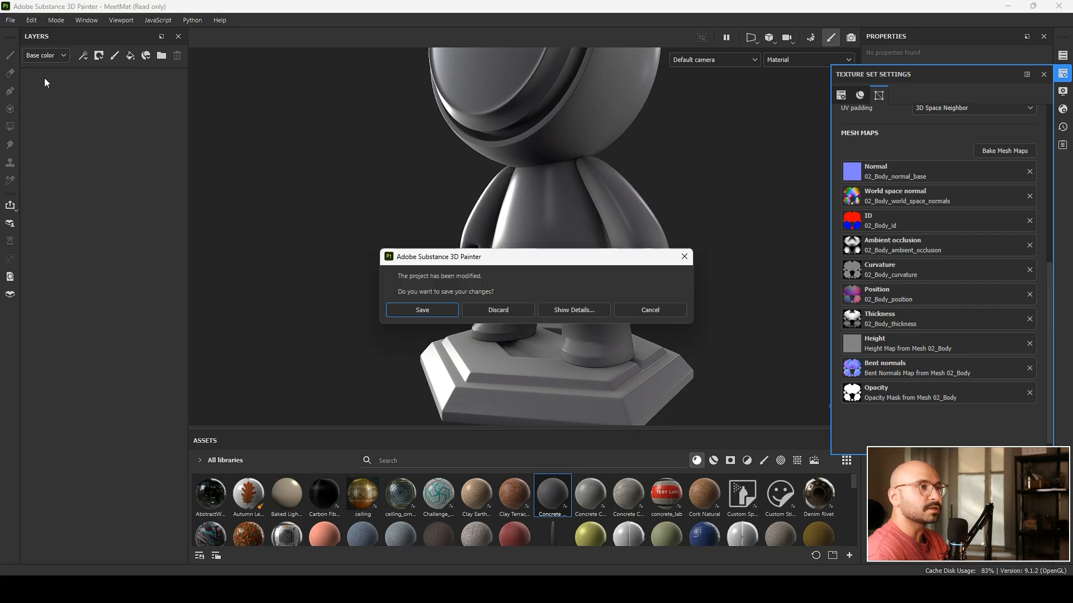
{"action": "left_click", "coordinate": [521, 306]}
{"action": "key", "text": "ctrl+o"}
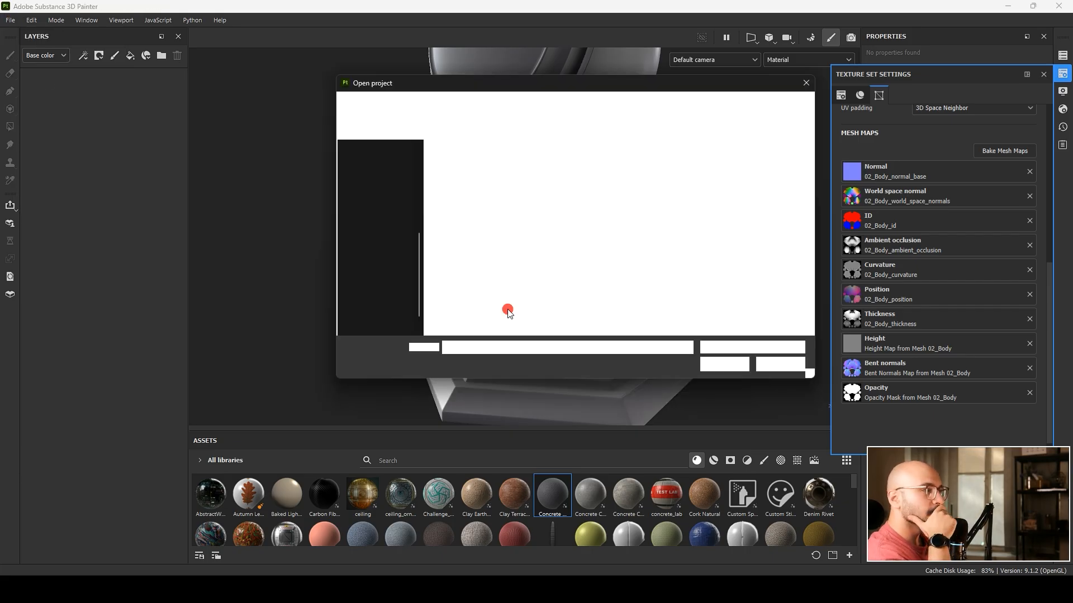
{"action": "left_click", "coordinate": [486, 217]}
{"action": "left_click", "coordinate": [487, 218]}
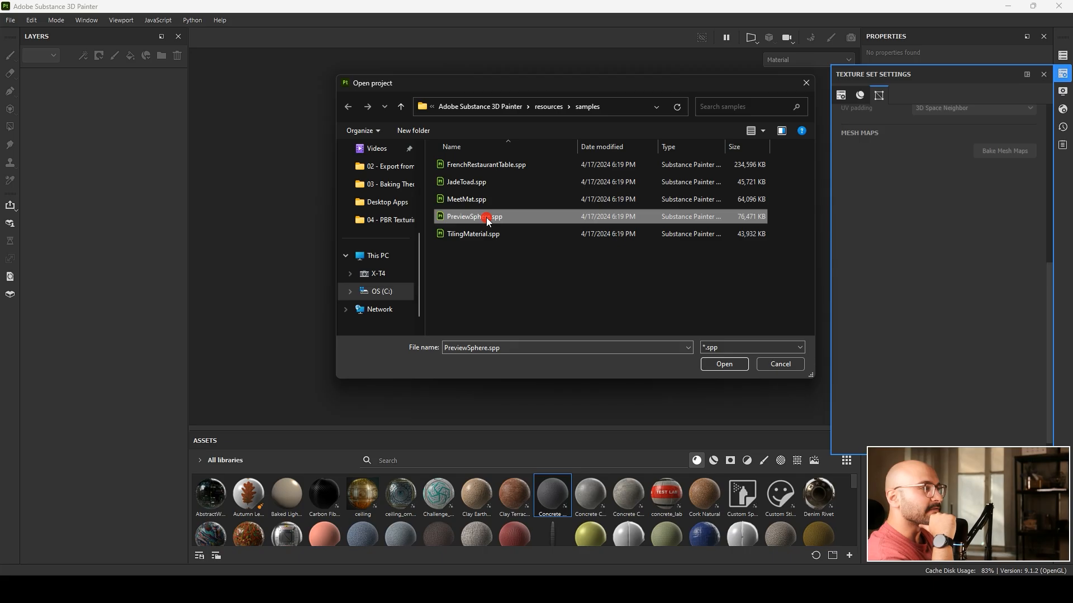
{"action": "double_click", "coordinate": [486, 217]}
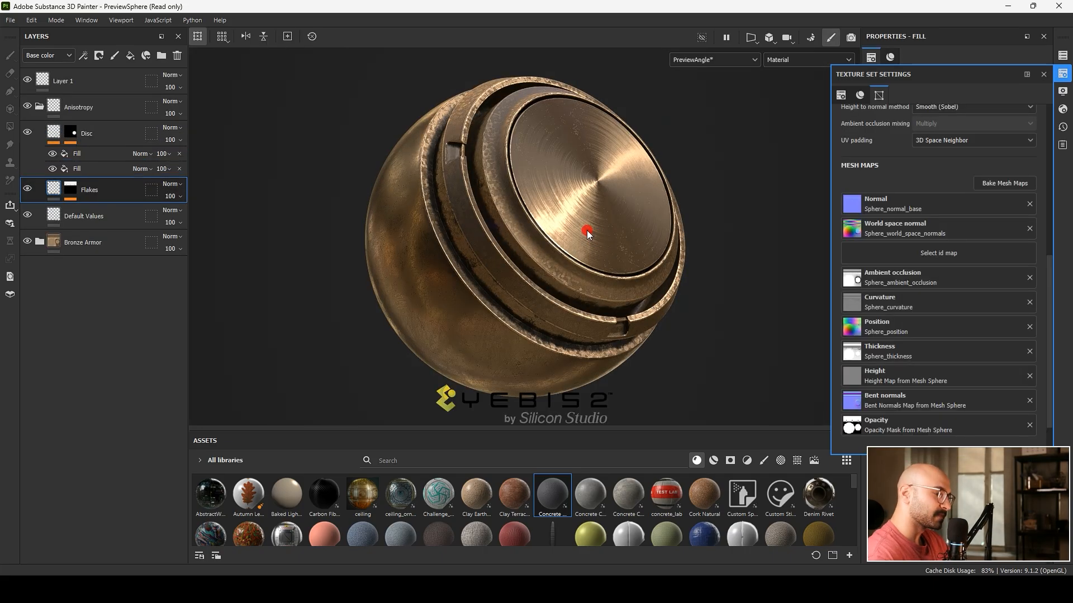
Inspect the bronze preview sphere and its brushed disc from several angles.
{"action": "left_click_drag", "start_coordinate": [586, 232], "coordinate": [596, 195], "text": "alt"}
{"action": "middle_click_drag", "start_coordinate": [585, 190], "coordinate": [565, 246], "text": "alt"}
{"action": "left_click_drag", "start_coordinate": [565, 247], "coordinate": [433, 249], "text": "alt"}
{"action": "middle_click_drag", "start_coordinate": [434, 249], "coordinate": [330, 254], "text": "alt"}
{"action": "mouse_move", "coordinate": [447, 253]}
{"action": "right_mouse_down", "text": "shift"}
{"action": "mouse_move", "coordinate": [606, 251]}
{"action": "mouse_move", "coordinate": [536, 240]}
{"action": "mouse_move", "coordinate": [581, 246]}
{"action": "right_mouse_up", "text": "shift"}
{"action": "mouse_move", "coordinate": [537, 262]}
{"action": "left_mouse_down", "text": "alt"}
{"action": "mouse_move", "coordinate": [405, 328]}
{"action": "mouse_move", "coordinate": [380, 302]}
{"action": "left_mouse_up", "text": "alt"}
{"action": "mouse_move", "coordinate": [447, 240]}
{"action": "middle_mouse_down", "text": "alt"}
{"action": "mouse_move", "coordinate": [428, 261]}
{"action": "mouse_move", "coordinate": [387, 264]}
{"action": "middle_mouse_up", "text": "alt"}
Collapse the Anisotropy group and delete all layers of the preview sphere, including Layer 1 and Bronze Armor.
{"action": "left_click", "coordinate": [50, 84]}
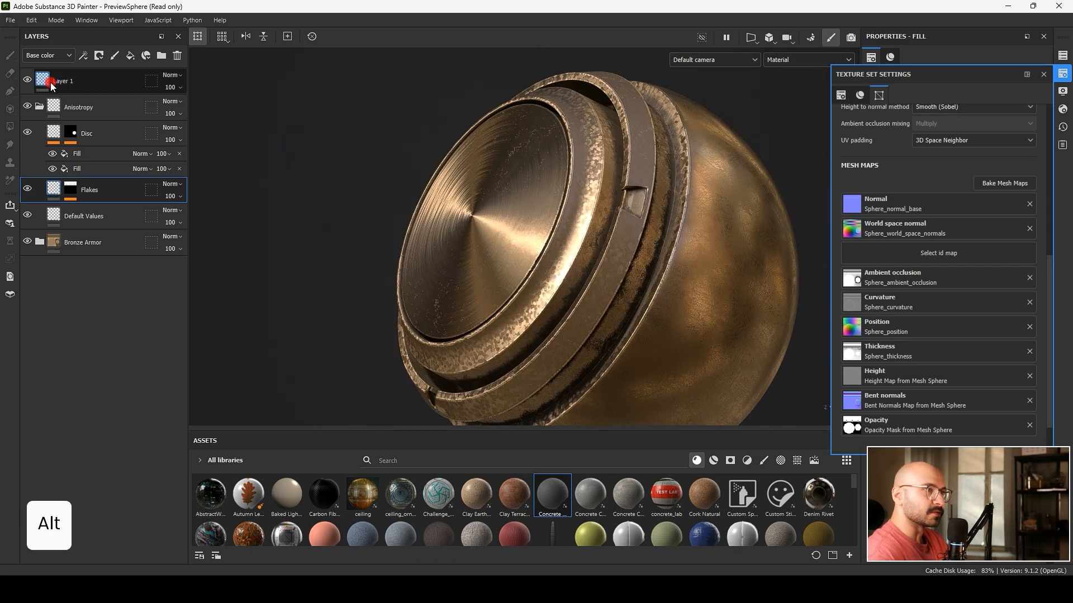
{"action": "left_click", "coordinate": [39, 106]}
{"action": "left_click", "coordinate": [87, 107]}
{"action": "left_click", "coordinate": [179, 56]}
{"action": "left_click", "coordinate": [179, 56]}
{"action": "left_click", "coordinate": [179, 56]}
Apply the smart material AIG - Stylized Stone - Glass to the preview sphere and inspect it up close.
{"action": "left_click", "coordinate": [707, 461]}
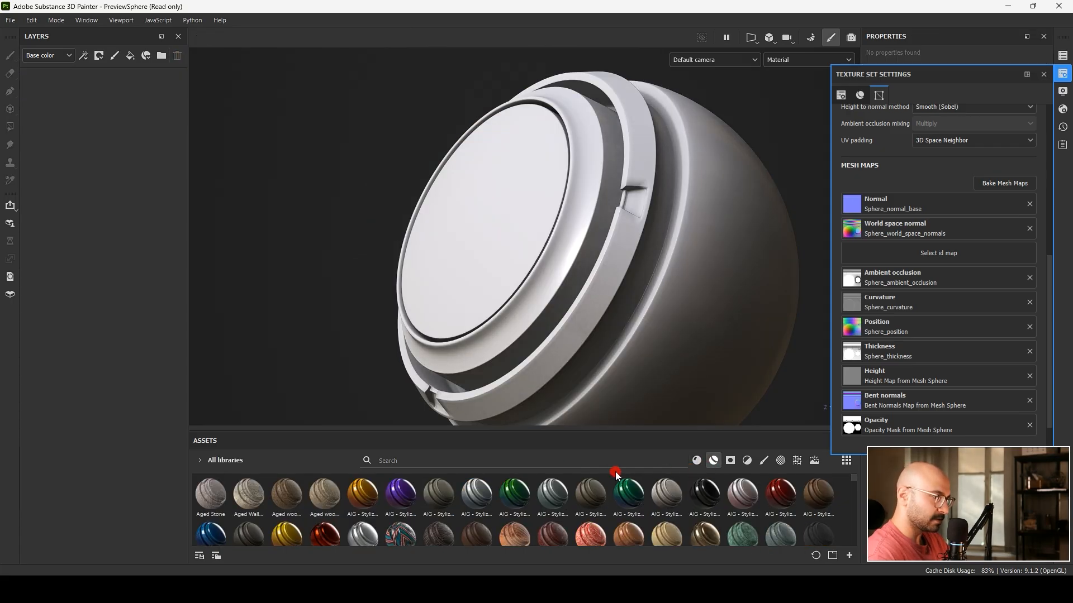
{"action": "left_click_drag", "start_coordinate": [537, 488], "coordinate": [568, 289]}
{"action": "right_click_drag", "start_coordinate": [569, 289], "coordinate": [517, 274], "text": "shift"}
{"action": "scroll", "coordinate": [518, 273], "scroll_direction": "up", "scroll_amount": 4}
{"action": "left_click_drag", "start_coordinate": [517, 273], "coordinate": [475, 168], "text": "alt"}
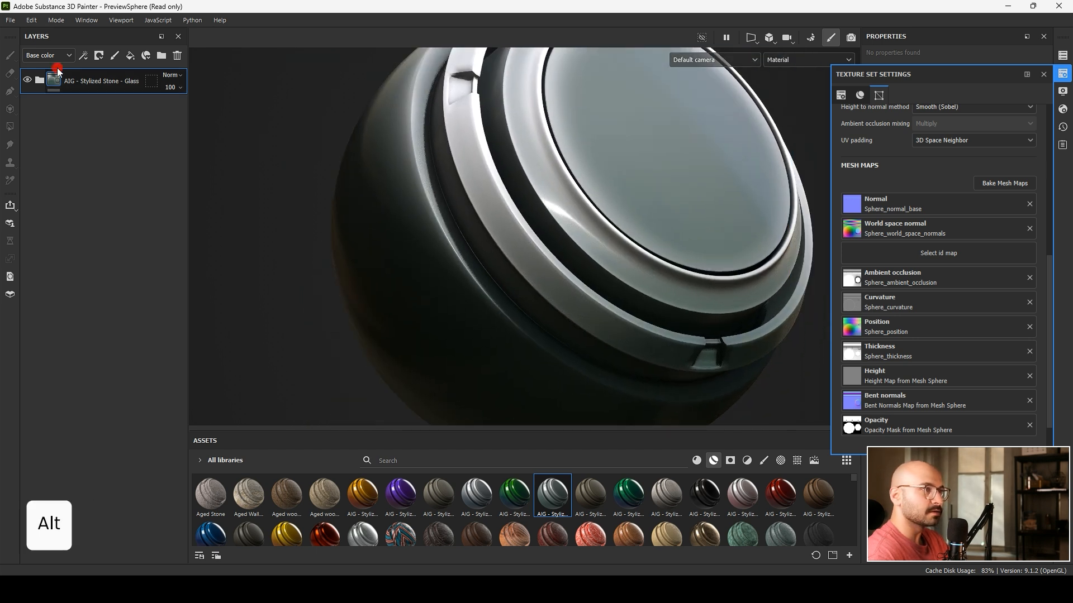
Open the sample project TilingMaterial.spp, discarding the changes to the PreviewSphere project.
{"action": "left_click", "coordinate": [10, 20]}
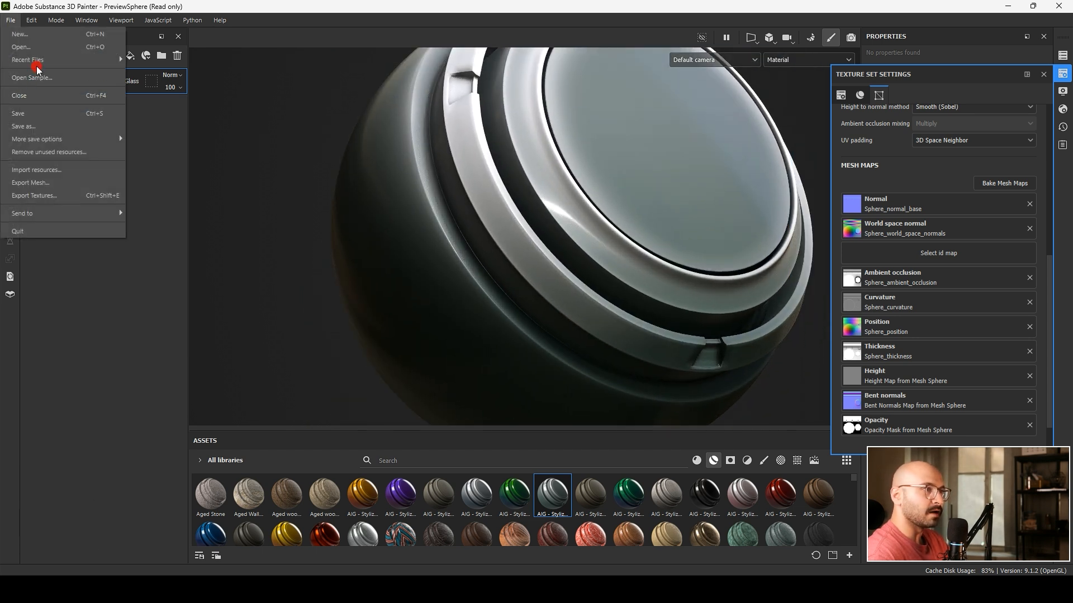
{"action": "left_click", "coordinate": [40, 80]}
{"action": "left_click", "coordinate": [498, 310]}
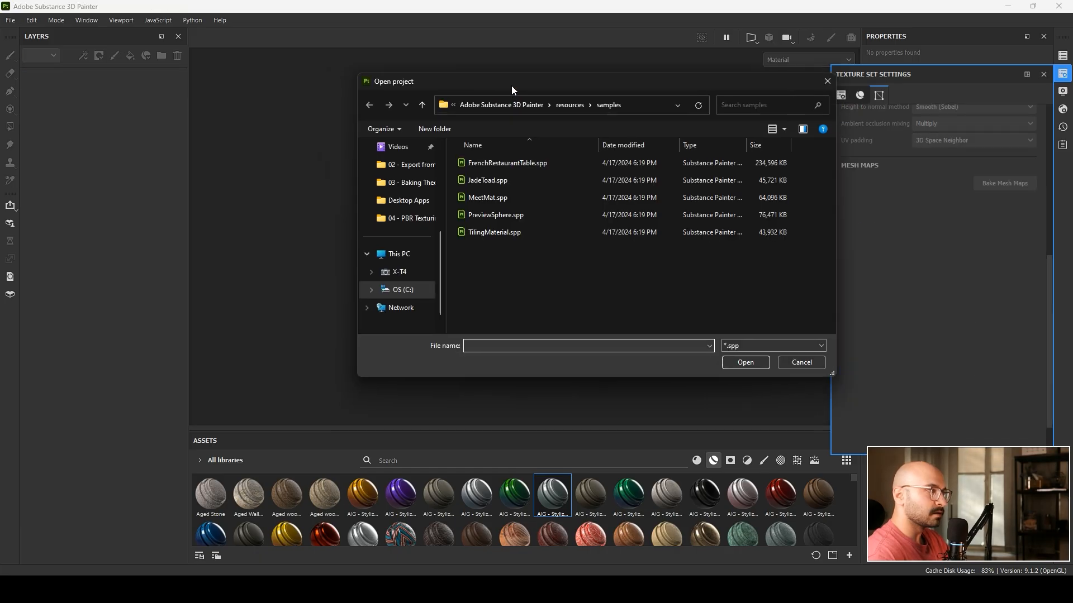
{"action": "double_click", "coordinate": [514, 237]}
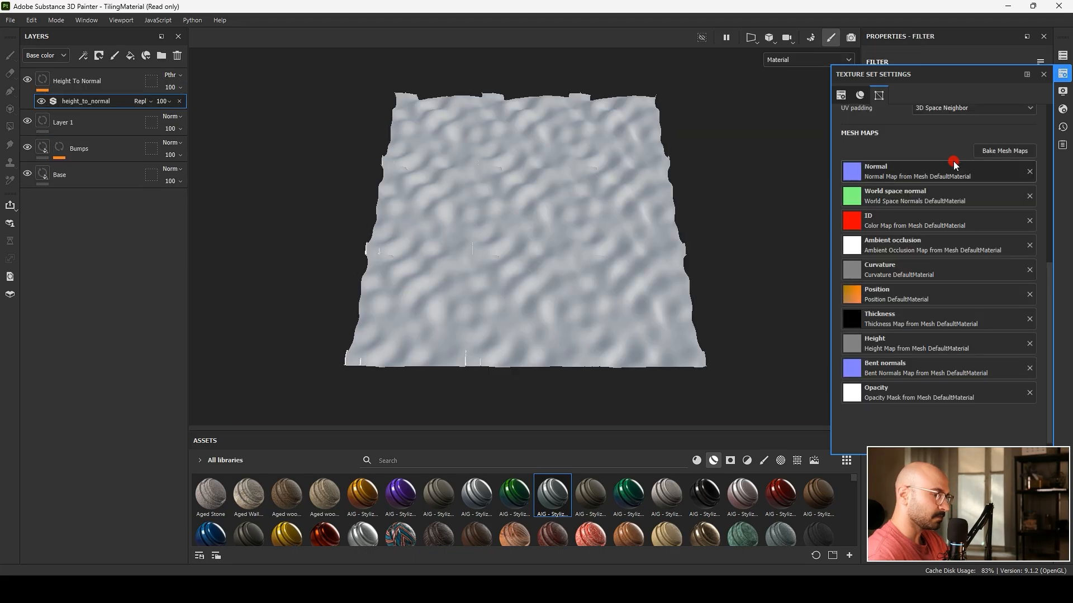
Inspect the bumpy surface of the tiling plane from several angles.
{"action": "left_click_drag", "start_coordinate": [594, 261], "coordinate": [571, 246], "text": "alt"}
{"action": "mouse_move", "coordinate": [642, 265]}
{"action": "right_mouse_down", "text": "shift"}
{"action": "mouse_move", "coordinate": [616, 263]}
{"action": "mouse_move", "coordinate": [632, 263]}
{"action": "right_mouse_up", "text": "shift"}
{"action": "scroll", "coordinate": [635, 271], "scroll_direction": "up", "scroll_amount": 3}
{"action": "left_click_drag", "start_coordinate": [641, 284], "coordinate": [503, 228], "text": "alt"}
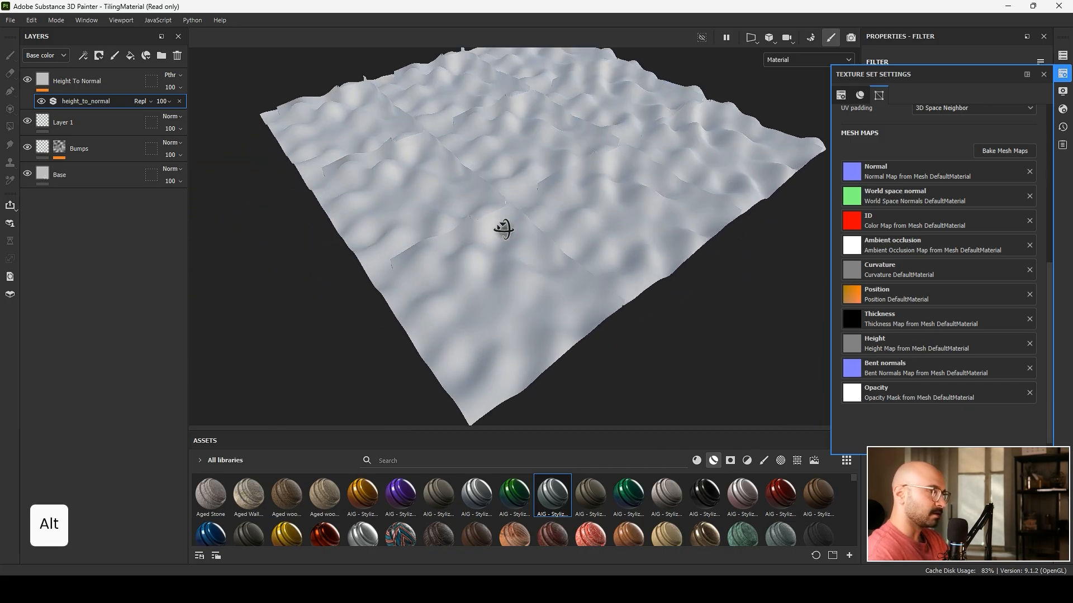
{"action": "right_click_drag", "start_coordinate": [510, 228], "coordinate": [525, 221], "text": "shift"}
{"action": "left_click_drag", "start_coordinate": [529, 292], "coordinate": [810, 168], "text": "alt"}
Close the Texture Set Settings and look through the Display Settings down to the wireframe and grid options.
{"action": "left_click", "coordinate": [1043, 75]}
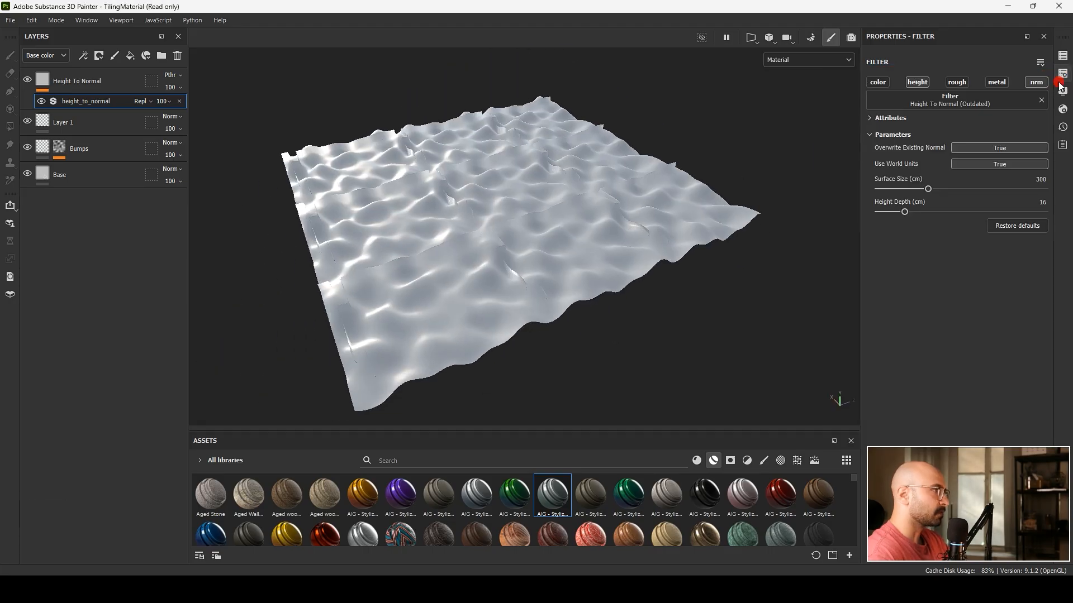
{"action": "left_click", "coordinate": [1063, 91]}
{"action": "scroll", "coordinate": [931, 292], "scroll_direction": "down", "scroll_amount": 10}
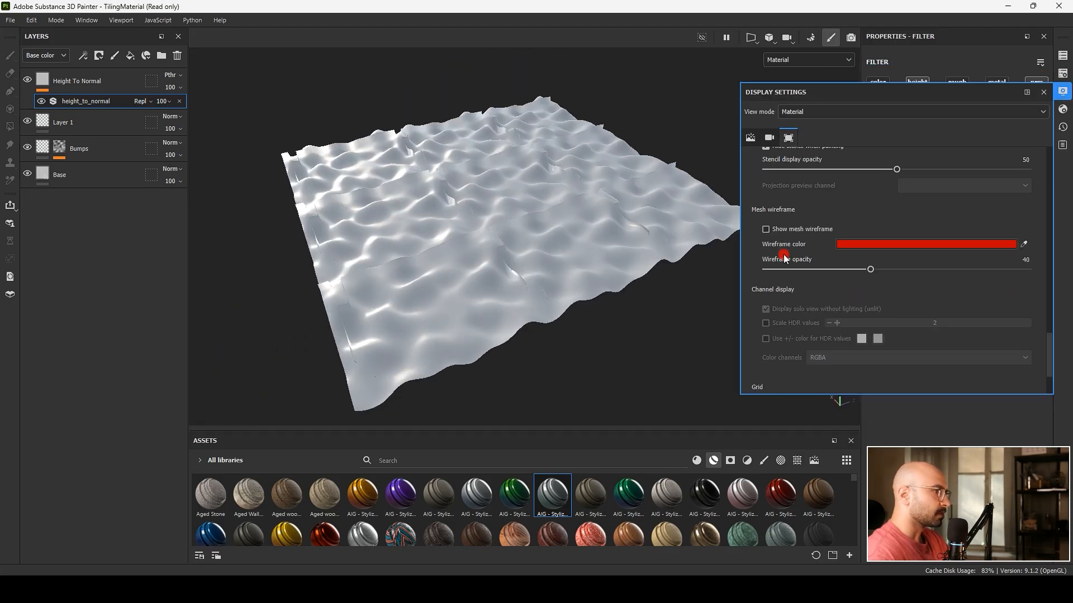
{"action": "scroll", "coordinate": [793, 275], "scroll_direction": "down", "scroll_amount": 3}
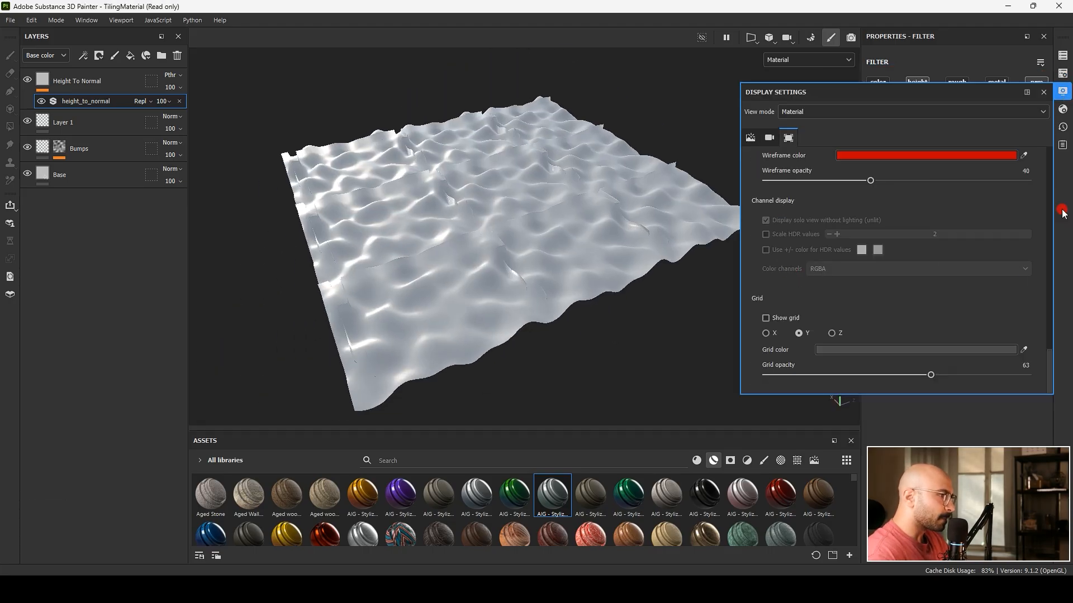
Set the shader's tessellation subdivision mode to Edge Length with a max length of 1/128.
{"action": "left_click", "coordinate": [1062, 109]}
{"action": "left_click", "coordinate": [989, 299]}
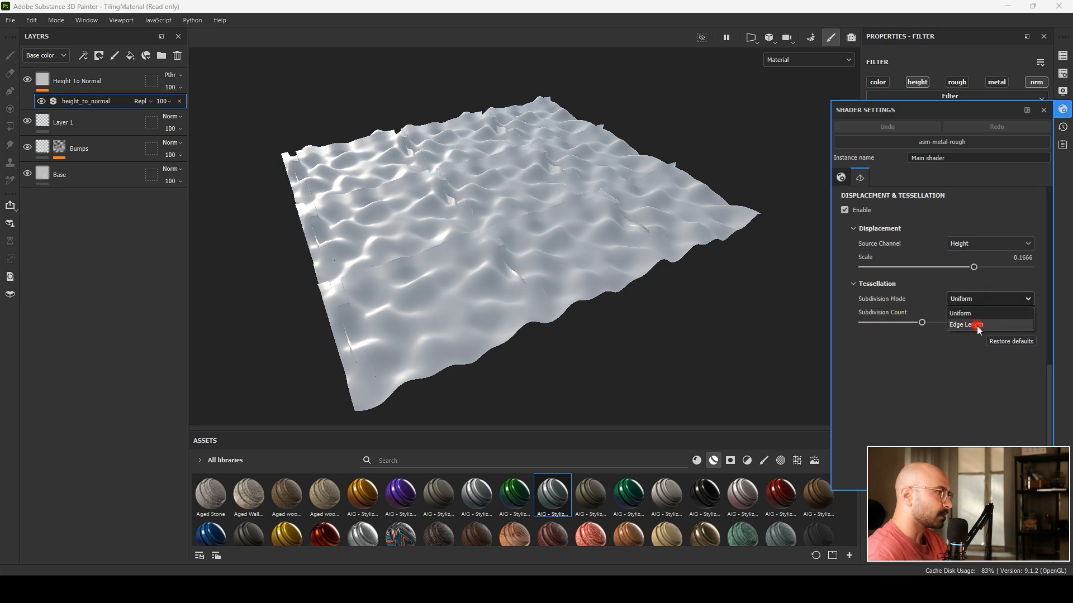
{"action": "left_click", "coordinate": [976, 328]}
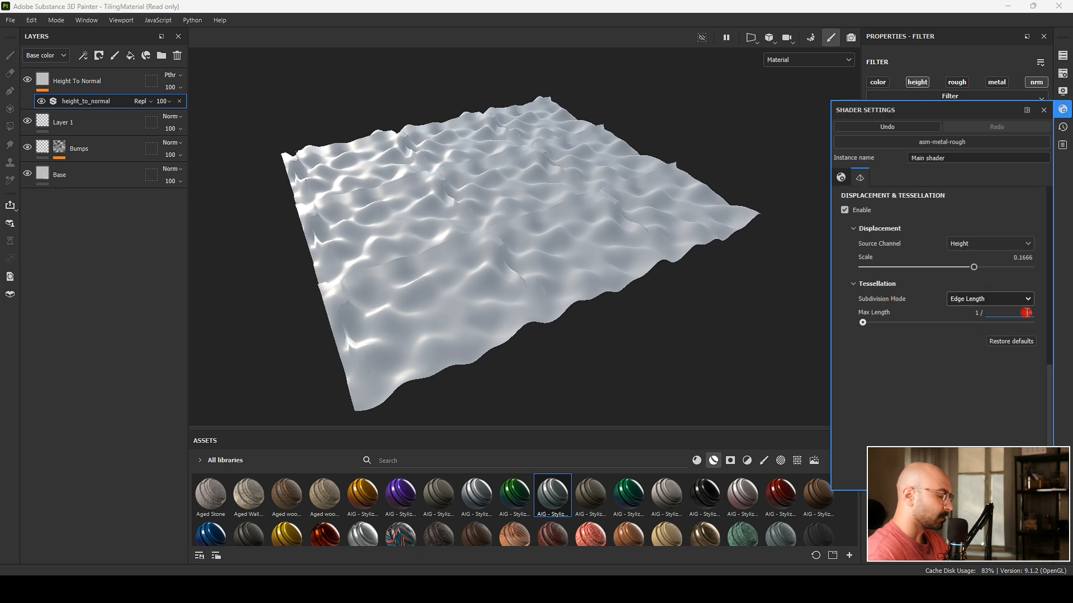
{"action": "key", "text": "ctrl+a"}
{"action": "type", "text": "18"}
{"action": "key", "text": "Return"}
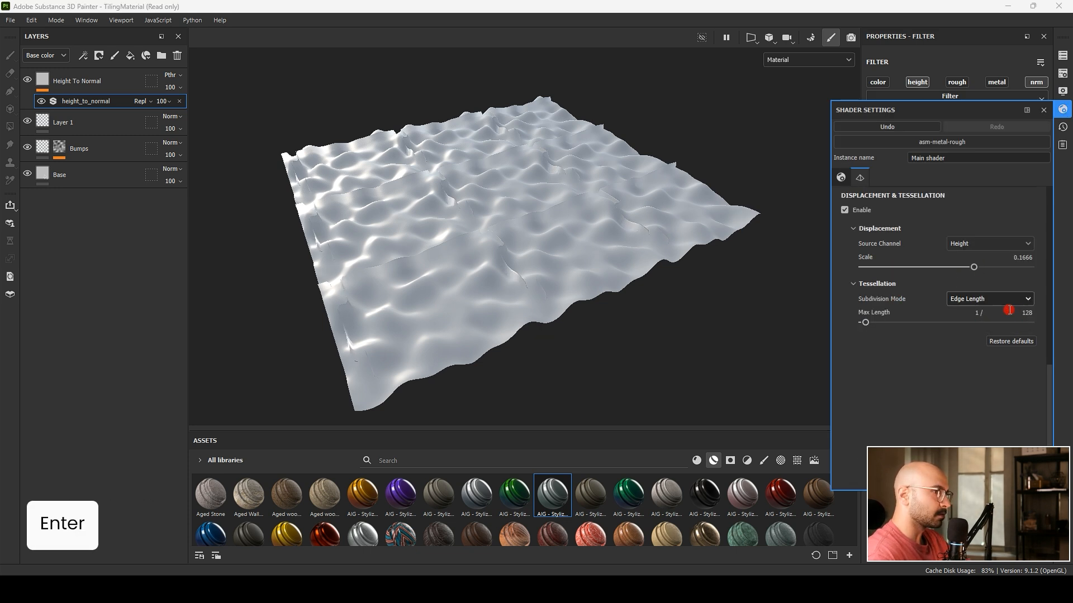
Hide the Height To Normal, Layer 1 and Bumps layers, leaving only Base visible.
{"action": "scroll", "coordinate": [545, 261], "scroll_direction": "up", "scroll_amount": 3}
{"action": "left_click_drag", "start_coordinate": [545, 261], "coordinate": [659, 190], "text": "alt"}
{"action": "scroll", "coordinate": [659, 190], "scroll_direction": "up", "scroll_amount": 3}
{"action": "right_click_drag", "start_coordinate": [659, 190], "coordinate": [617, 207], "text": "shift"}
{"action": "middle_click_drag", "start_coordinate": [618, 206], "coordinate": [615, 235], "text": "alt"}
{"action": "left_click", "coordinate": [26, 80]}
{"action": "left_click", "coordinate": [26, 121]}
{"action": "left_click", "coordinate": [27, 146]}
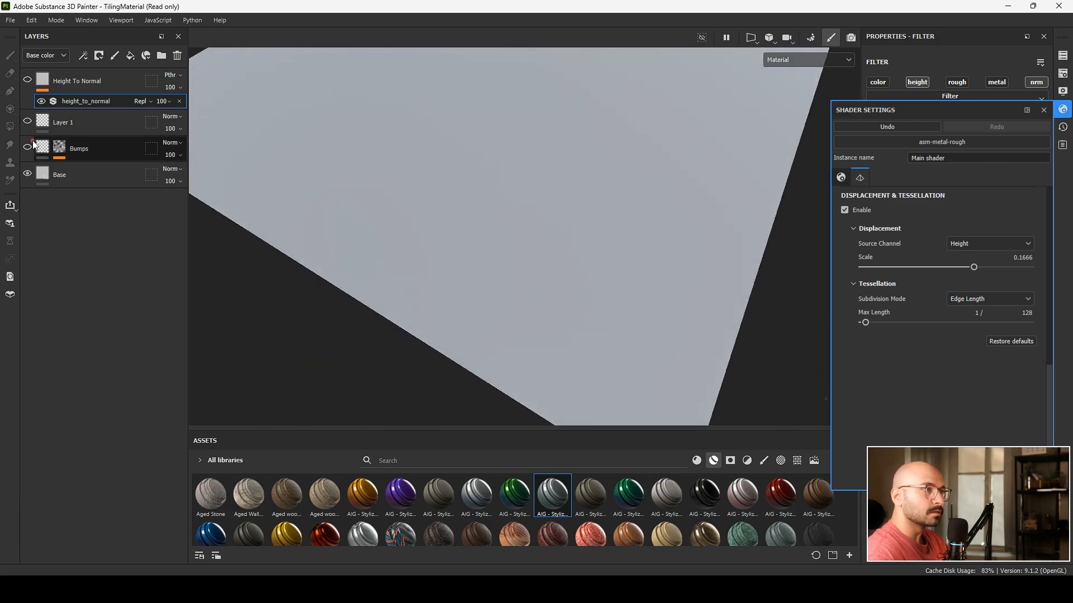
Examine the plane with only the Base layer visible, bringing the whole plane into view.
{"action": "scroll", "coordinate": [595, 241], "scroll_direction": "down", "scroll_amount": 5}
{"action": "left_click_drag", "start_coordinate": [595, 240], "coordinate": [640, 131], "text": "alt"}
{"action": "right_click_drag", "start_coordinate": [604, 176], "coordinate": [589, 160], "text": "shift"}
{"action": "scroll", "coordinate": [575, 193], "scroll_direction": "down", "scroll_amount": 4}
{"action": "middle_click_drag", "start_coordinate": [561, 212], "coordinate": [537, 251], "text": "alt"}
{"action": "mouse_move", "coordinate": [536, 251]}
{"action": "left_mouse_down", "text": "alt"}
{"action": "mouse_move", "coordinate": [776, 266]}
{"action": "mouse_move", "coordinate": [542, 271]}
{"action": "left_mouse_up", "text": "alt"}
{"action": "middle_click_drag", "start_coordinate": [542, 271], "coordinate": [494, 203], "text": "alt"}
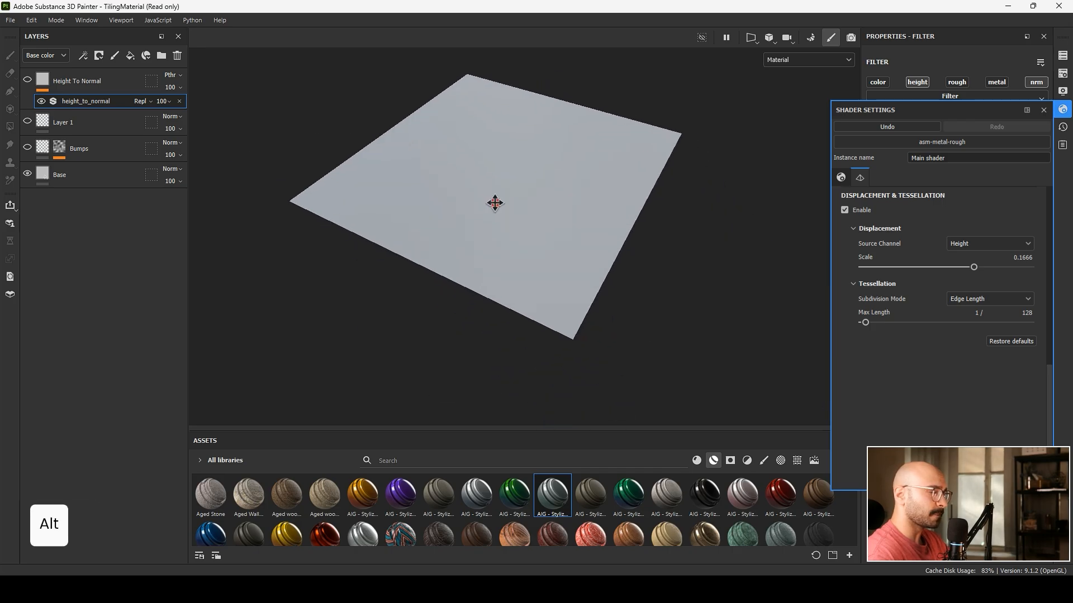
Show the Bumps and Layer 1 layers, examine the relief they give the plane, and show Height To Normal again.
{"action": "left_click", "coordinate": [27, 147]}
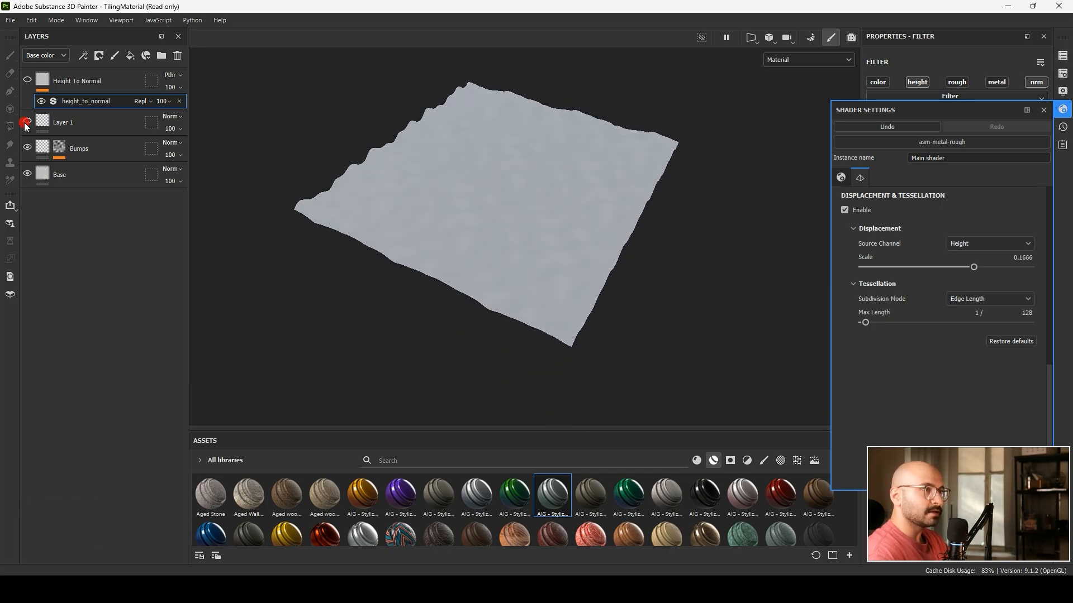
{"action": "scroll", "coordinate": [468, 248], "scroll_direction": "up", "scroll_amount": 3}
{"action": "left_click_drag", "start_coordinate": [468, 249], "coordinate": [426, 235], "text": "alt"}
{"action": "right_click_drag", "start_coordinate": [427, 234], "coordinate": [374, 234], "text": "shift"}
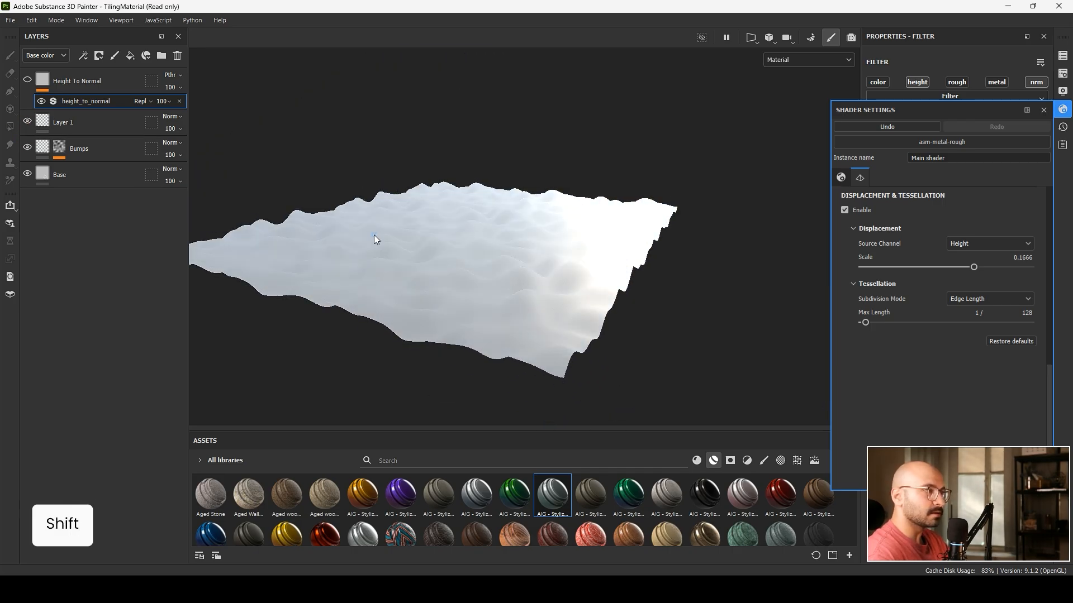
{"action": "scroll", "coordinate": [374, 235], "scroll_direction": "up", "scroll_amount": 3}
{"action": "left_click_drag", "start_coordinate": [374, 234], "coordinate": [544, 251], "text": "alt"}
{"action": "middle_click_drag", "start_coordinate": [544, 252], "coordinate": [550, 226], "text": "alt"}
{"action": "left_click_drag", "start_coordinate": [550, 226], "coordinate": [756, 280], "text": "alt"}
{"action": "middle_click_drag", "start_coordinate": [559, 260], "coordinate": [658, 180], "text": "alt"}
{"action": "right_click_drag", "start_coordinate": [658, 179], "coordinate": [522, 221], "text": "shift"}
{"action": "middle_click_drag", "start_coordinate": [454, 205], "coordinate": [498, 206], "text": "alt"}
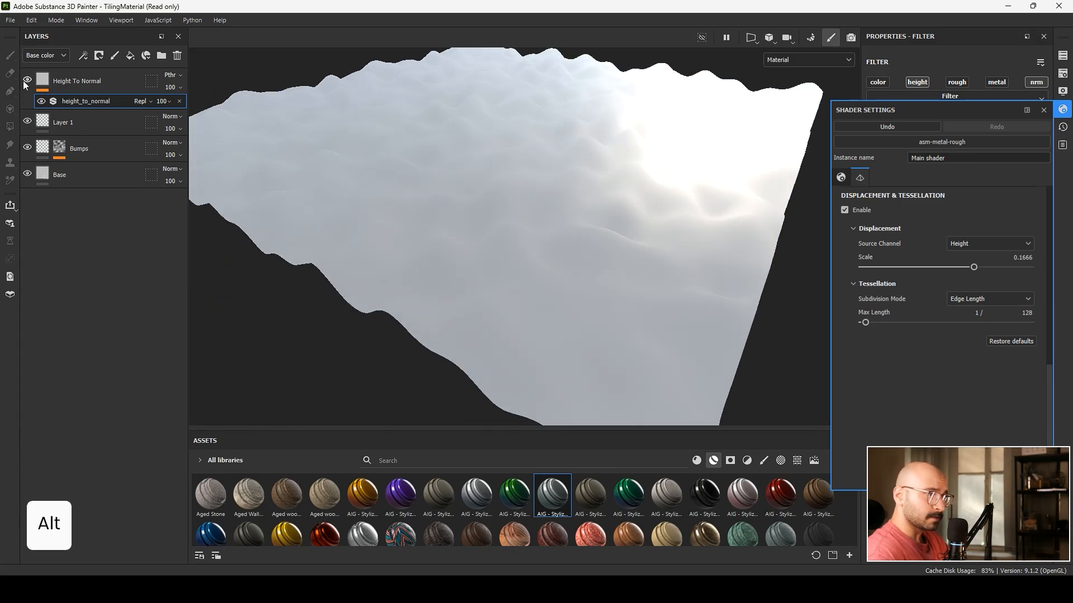
Examine the displaced plane's waves from above and from a low angle with all layers visible.
{"action": "scroll", "coordinate": [538, 208], "scroll_direction": "down", "scroll_amount": 4}
{"action": "mouse_move", "coordinate": [539, 208]}
{"action": "left_mouse_down", "text": "alt"}
{"action": "mouse_move", "coordinate": [694, 194]}
{"action": "mouse_move", "coordinate": [582, 179]}
{"action": "mouse_move", "coordinate": [550, 196]}
{"action": "left_mouse_up", "text": "alt"}
{"action": "mouse_move", "coordinate": [550, 195]}
{"action": "right_mouse_down", "text": "shift"}
{"action": "mouse_move", "coordinate": [485, 200]}
{"action": "mouse_move", "coordinate": [512, 190]}
{"action": "right_mouse_up", "text": "shift"}
{"action": "scroll", "coordinate": [511, 190], "scroll_direction": "down", "scroll_amount": 3}
{"action": "left_click_drag", "start_coordinate": [512, 190], "coordinate": [612, 230], "text": "alt"}
{"action": "middle_click_drag", "start_coordinate": [611, 230], "coordinate": [592, 268], "text": "alt"}
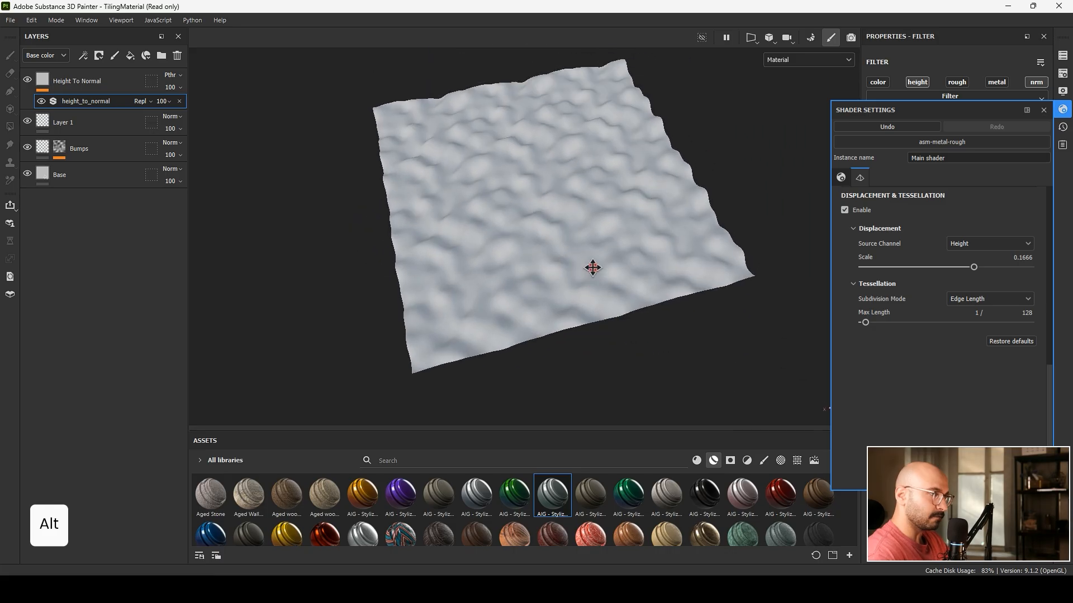
{"action": "left_click_drag", "start_coordinate": [593, 268], "coordinate": [585, 178], "text": "alt"}
{"action": "right_click_drag", "start_coordinate": [518, 240], "coordinate": [481, 237], "text": "shift"}
{"action": "left_click_drag", "start_coordinate": [480, 237], "coordinate": [518, 213], "text": "alt"}
{"action": "right_click_drag", "start_coordinate": [518, 213], "coordinate": [531, 212], "text": "shift"}
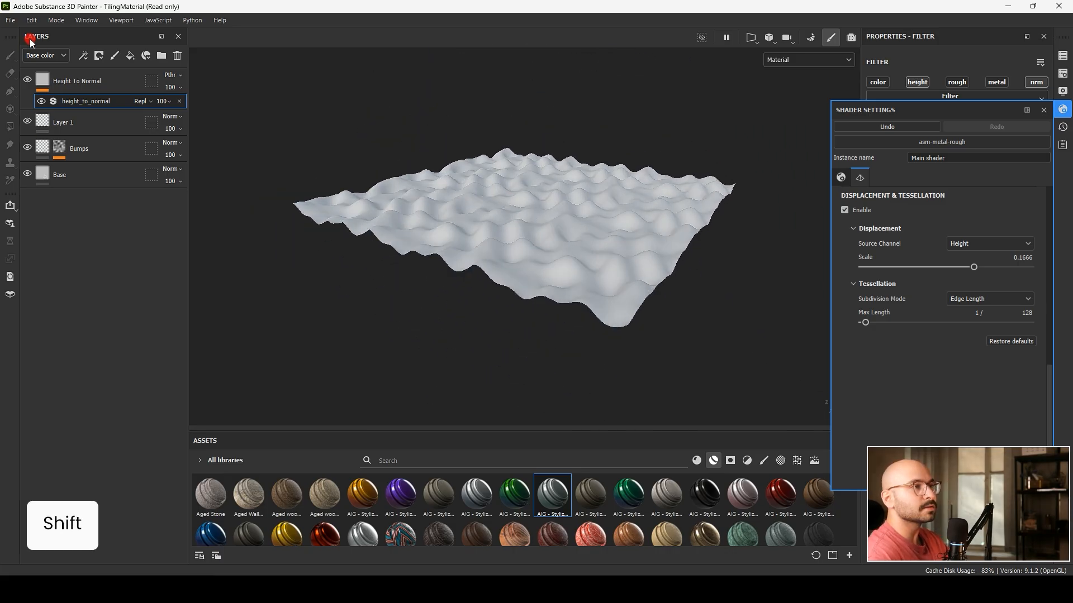
Open the resource import window and start adding a resource file.
{"action": "left_click", "coordinate": [10, 20]}
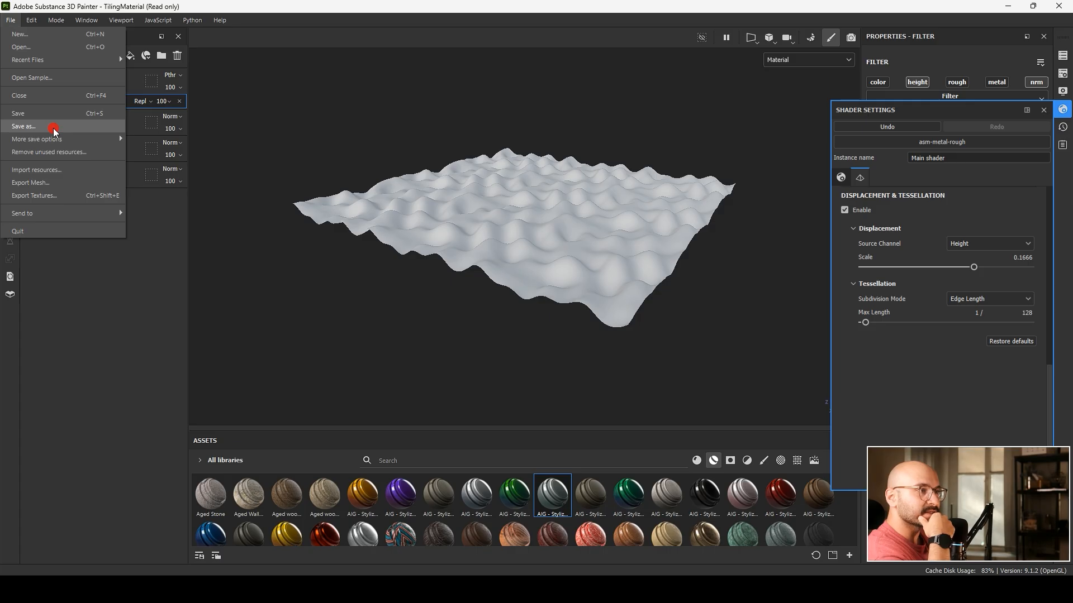
{"action": "mouse_move", "coordinate": [59, 138]}
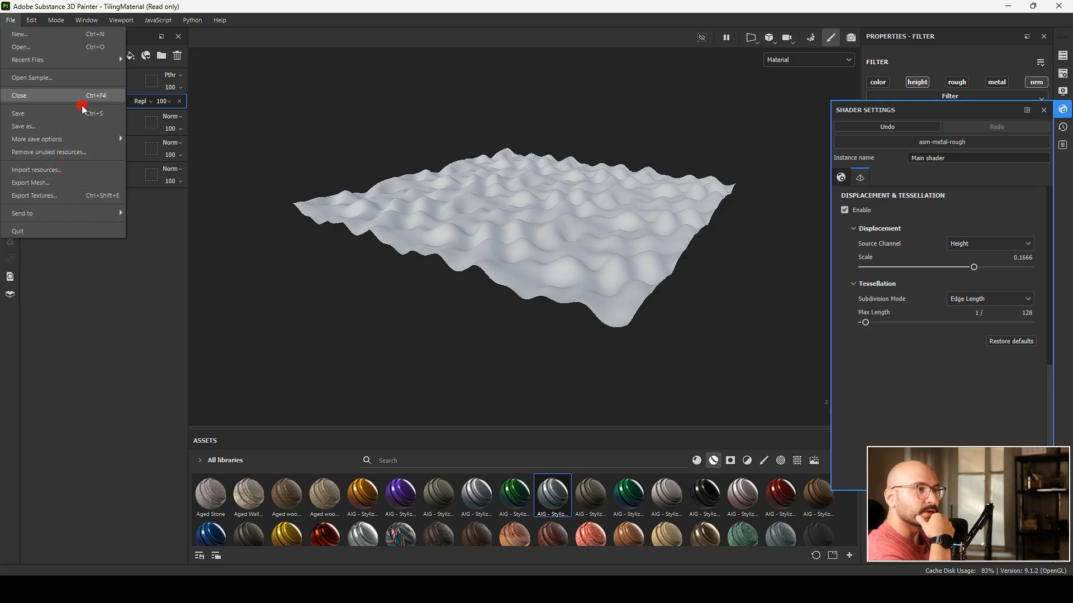
{"action": "left_click", "coordinate": [50, 171]}
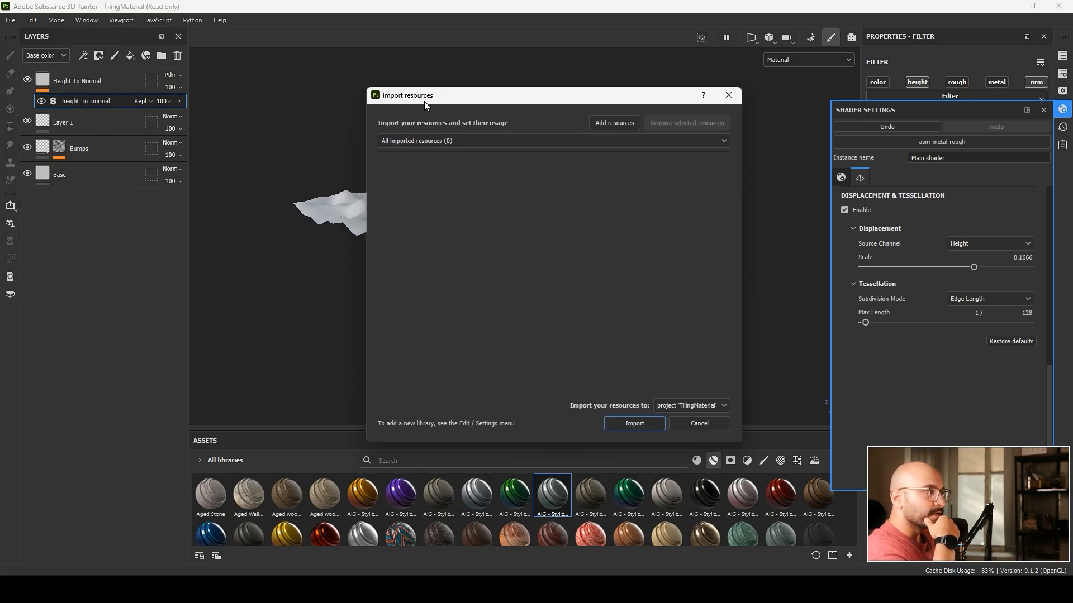
{"action": "left_click_drag", "start_coordinate": [409, 109], "coordinate": [589, 297]}
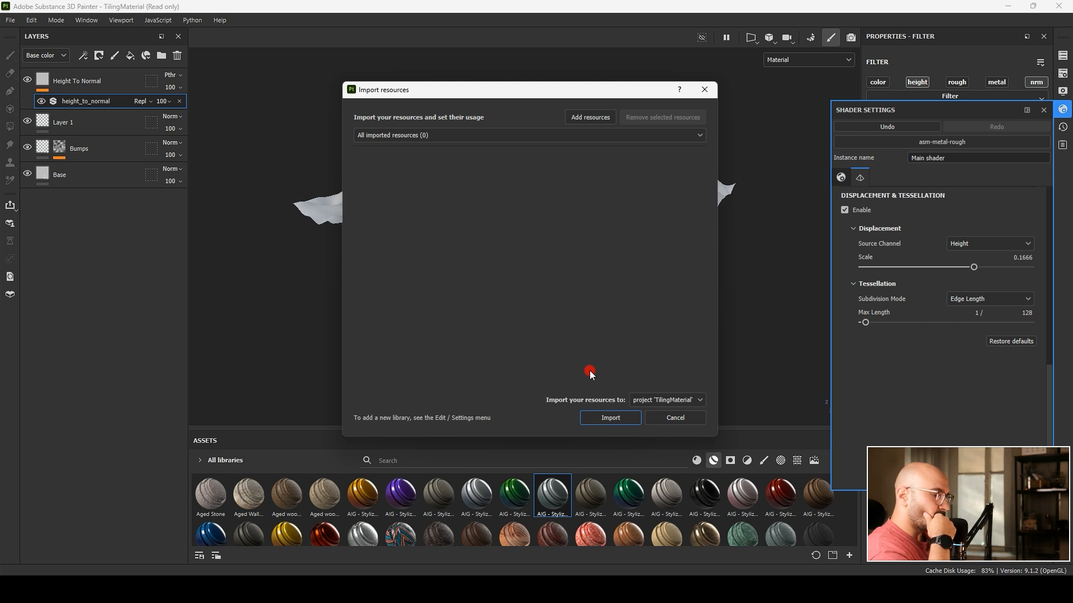
{"action": "left_click", "coordinate": [576, 117]}
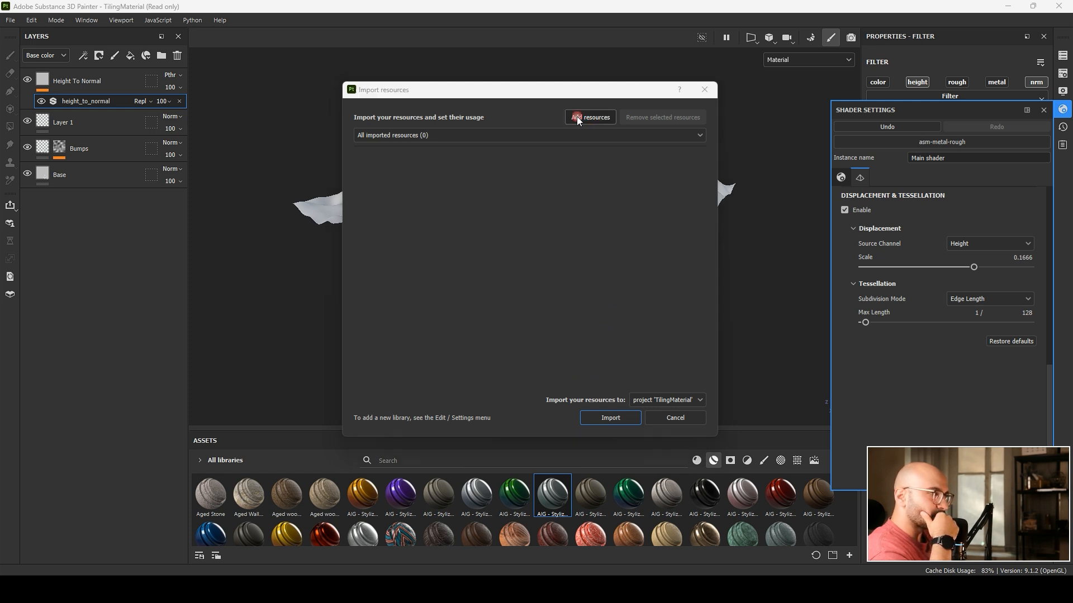
{"action": "left_click_drag", "start_coordinate": [512, 112], "coordinate": [488, 107]}
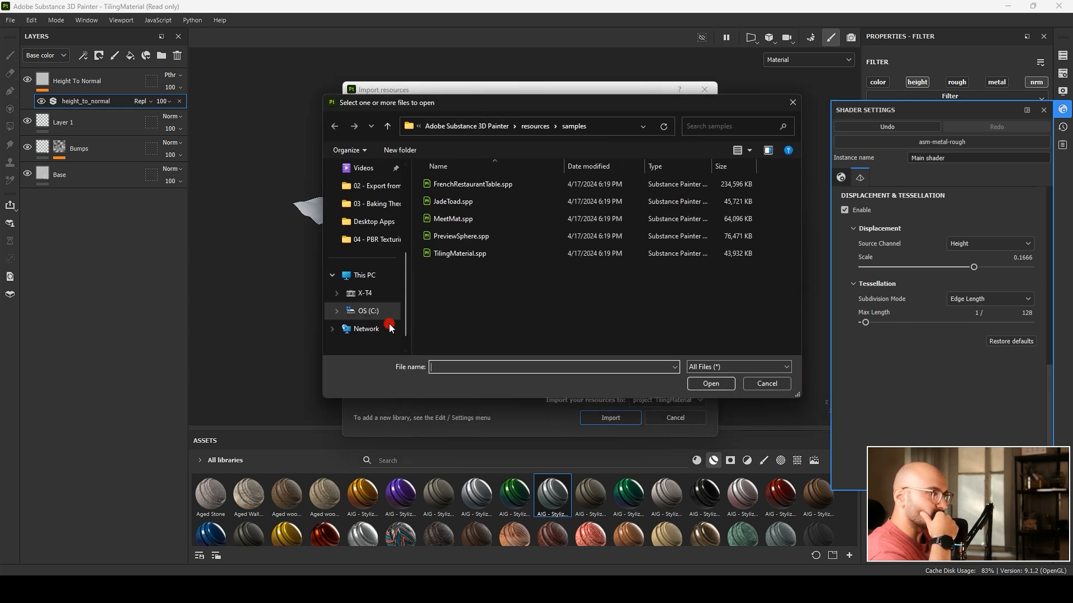
Browse on drive C: to the Marketplaces folder inside My Files and CGI.
{"action": "scroll", "coordinate": [364, 293], "scroll_direction": "down", "scroll_amount": 1}
{"action": "left_click", "coordinate": [363, 257]}
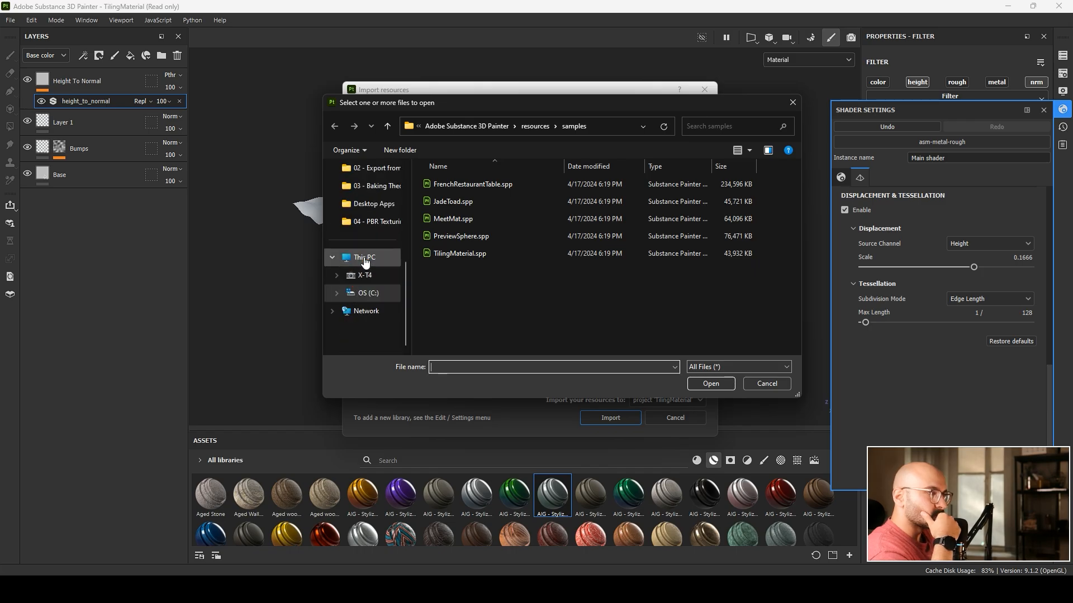
{"action": "left_click", "coordinate": [600, 200]}
{"action": "double_click", "coordinate": [600, 199]}
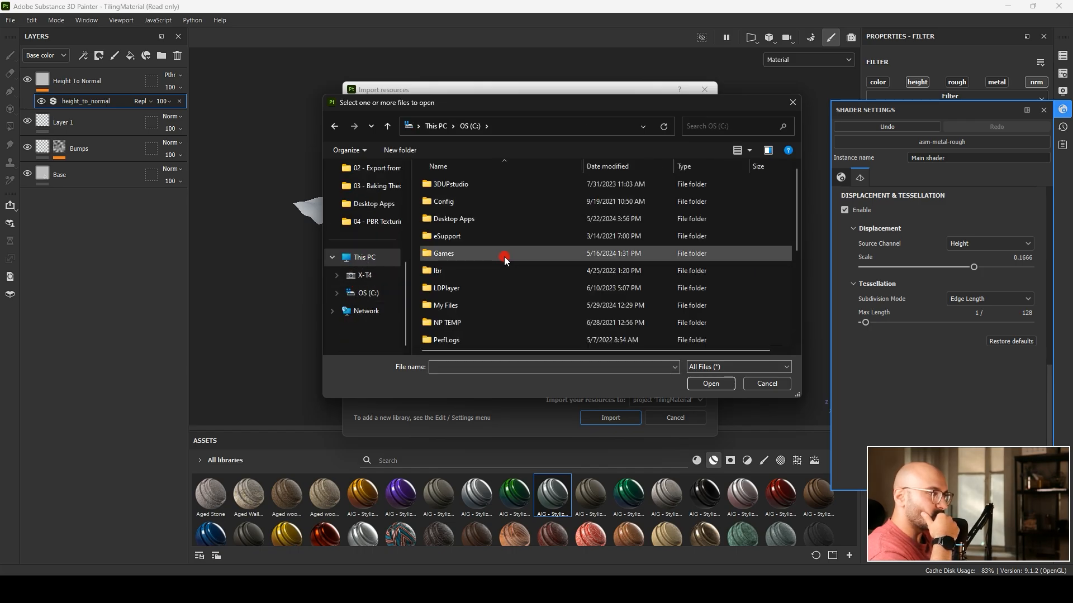
{"action": "double_click", "coordinate": [461, 305]}
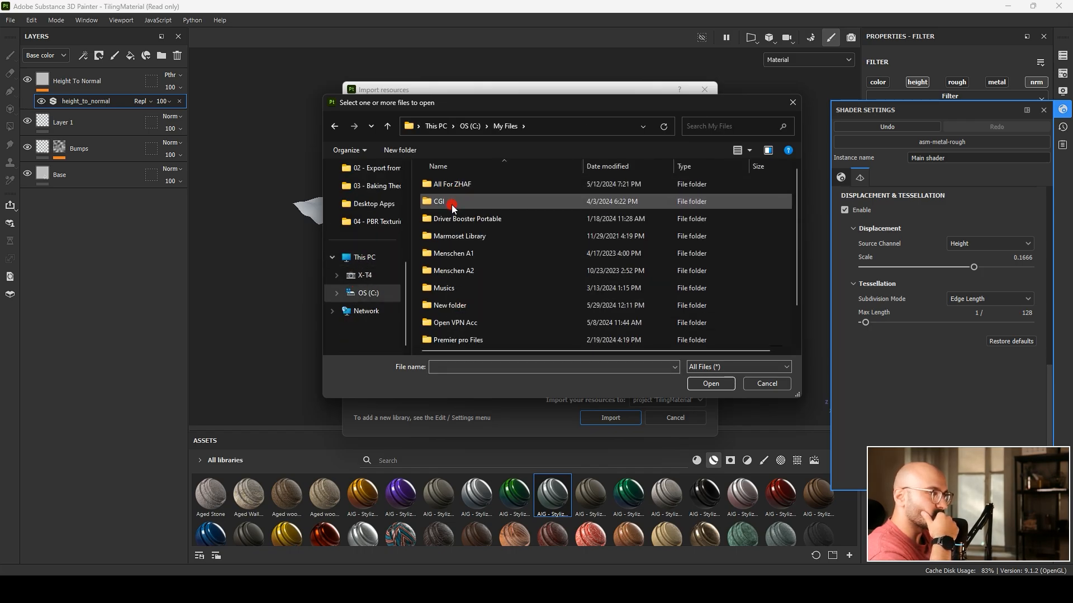
{"action": "left_click", "coordinate": [449, 305]}
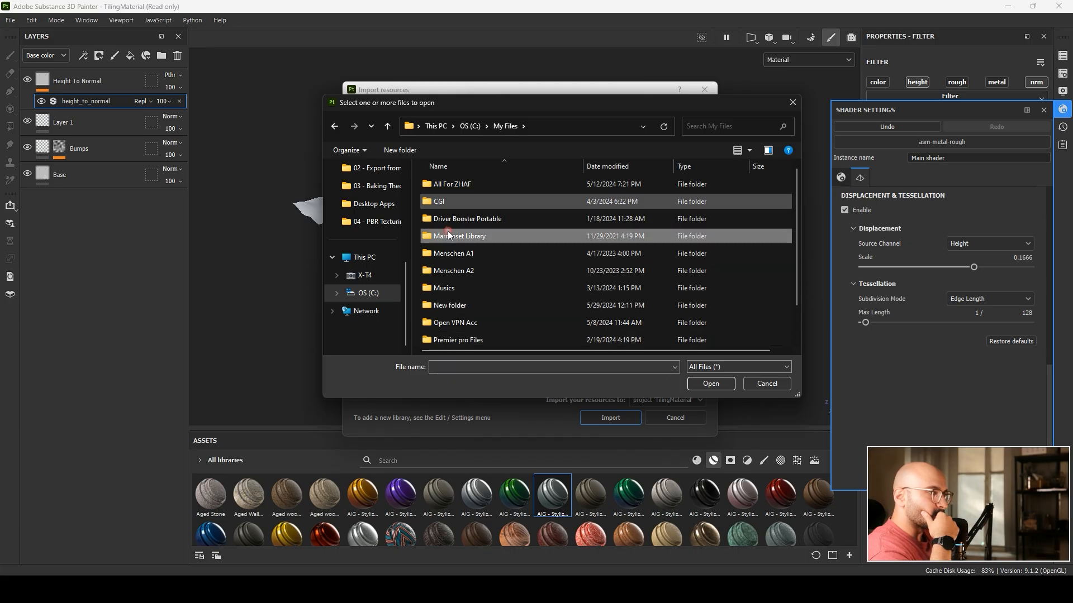
{"action": "double_click", "coordinate": [443, 203]}
{"action": "double_click", "coordinate": [461, 288]}
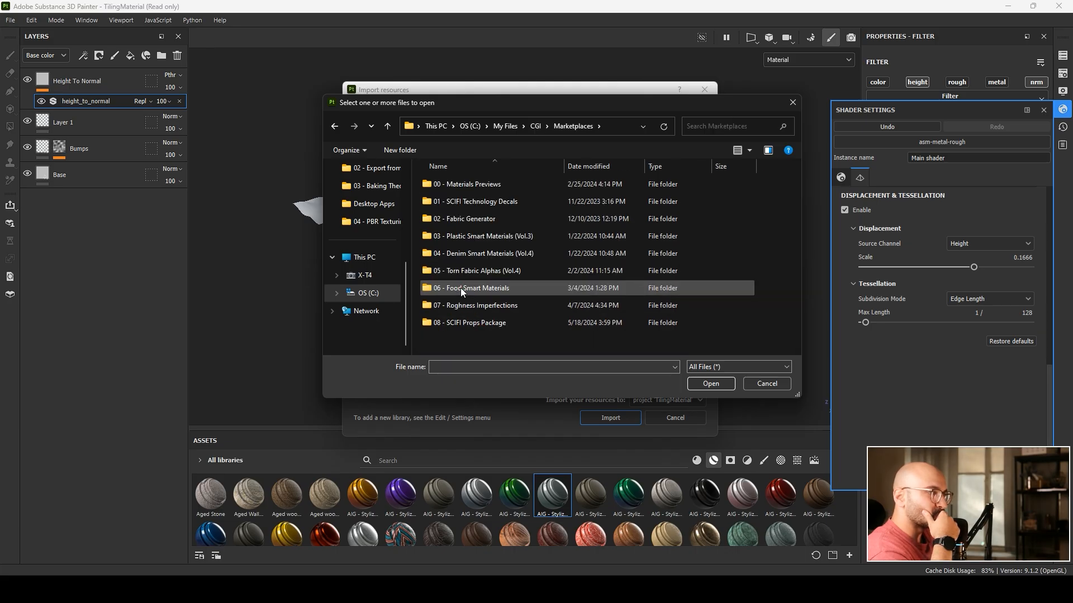
Add BB - Roughness imperfection-01.png from the BB Roughness Imperfections folder in 07 - Roghness Imperfections, 00 - Final Files.
{"action": "left_click", "coordinate": [461, 323]}
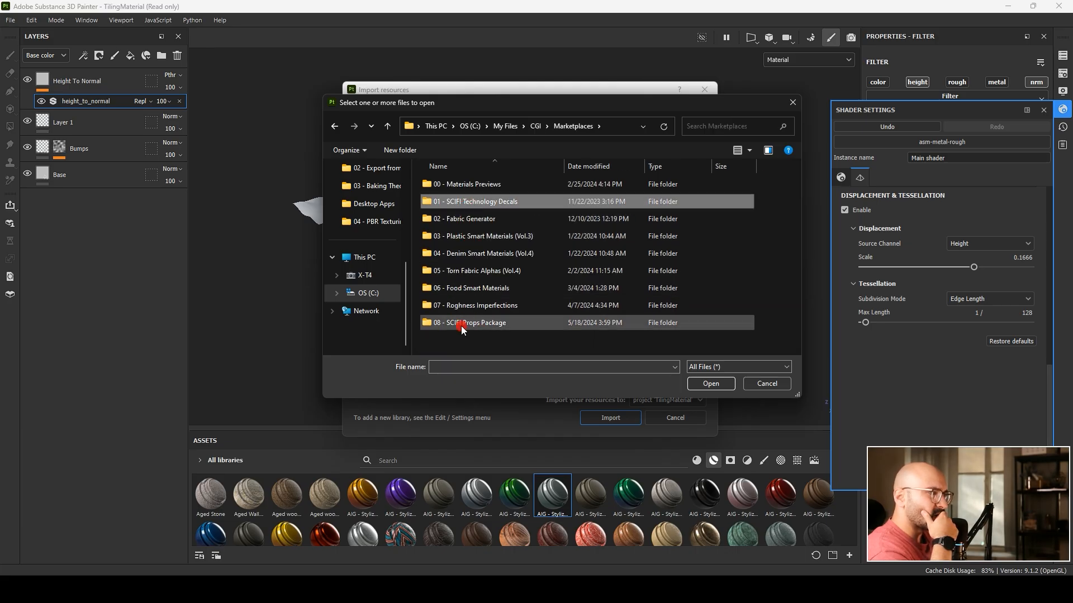
{"action": "left_click", "coordinate": [474, 306]}
{"action": "left_click", "coordinate": [470, 282]}
{"action": "double_click", "coordinate": [472, 305]}
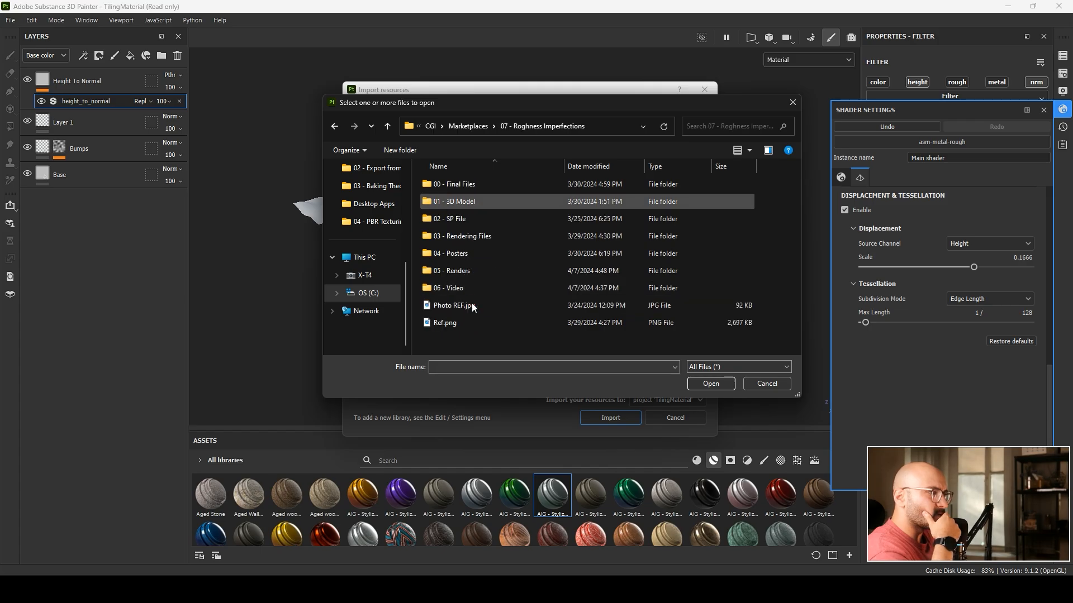
{"action": "left_click", "coordinate": [459, 217]}
{"action": "left_click", "coordinate": [449, 236]}
{"action": "double_click", "coordinate": [458, 184]}
{"action": "double_click", "coordinate": [463, 186]}
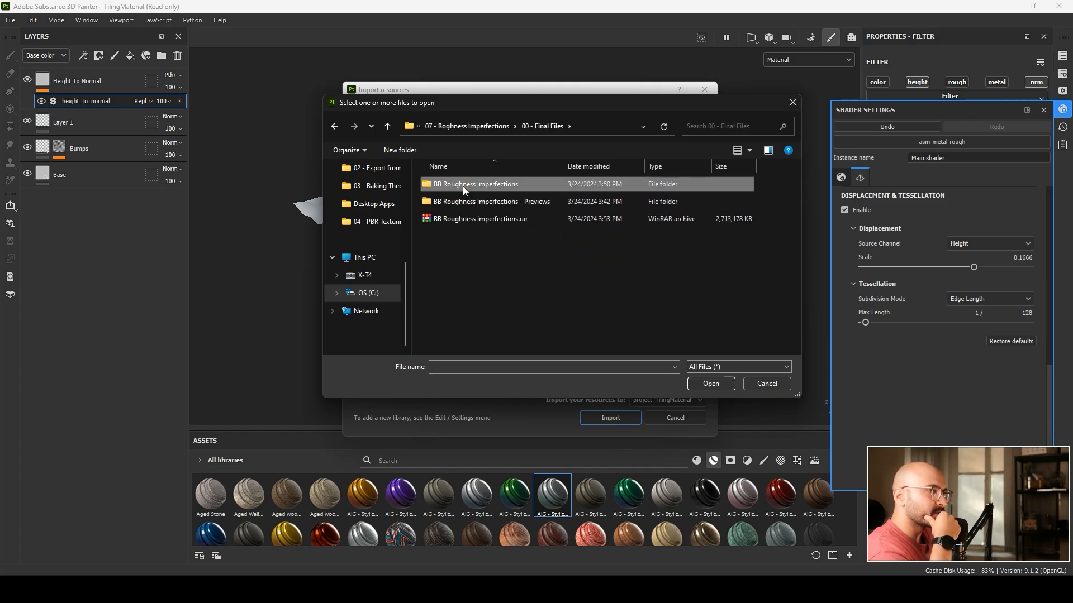
{"action": "double_click", "coordinate": [461, 190]}
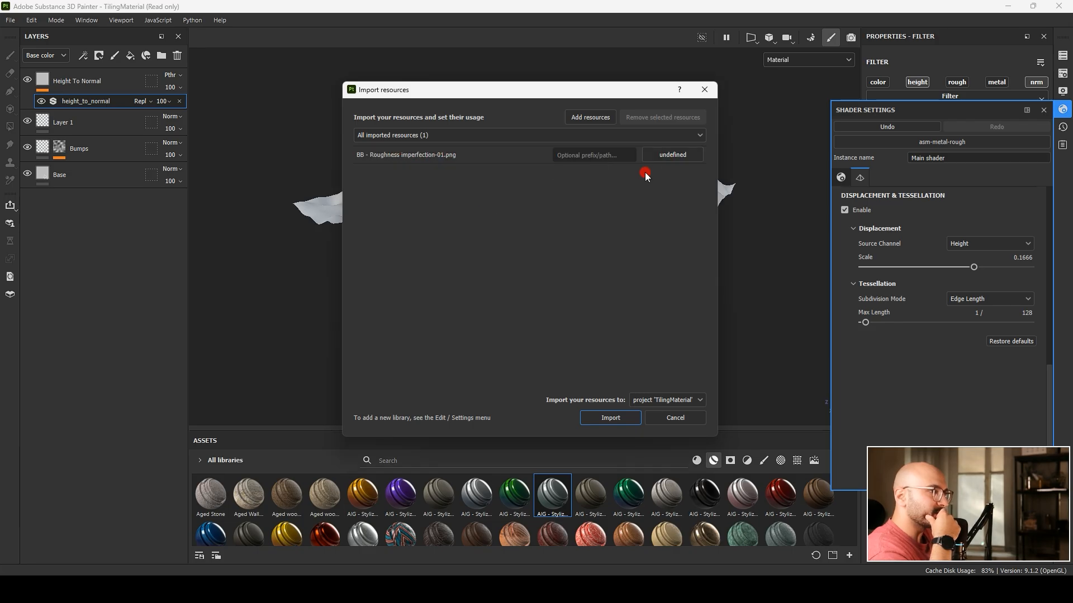
Set the usage of BB - Roughness imperfection-01.png to texture.
{"action": "left_click", "coordinate": [664, 156]}
{"action": "left_click", "coordinate": [450, 155]}
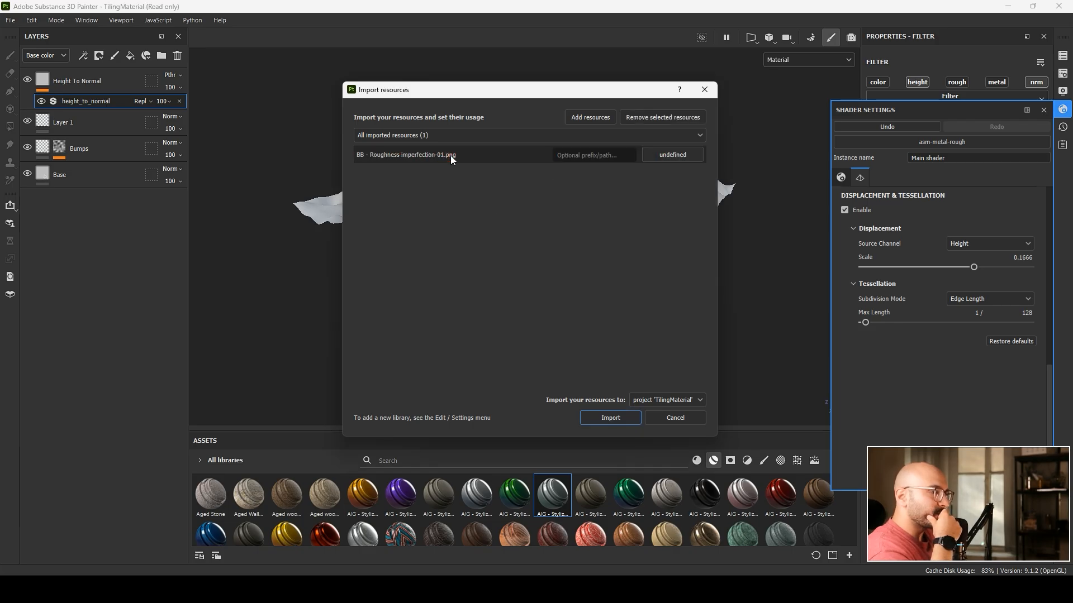
{"action": "left_click", "coordinate": [658, 154]}
{"action": "left_click", "coordinate": [639, 161]}
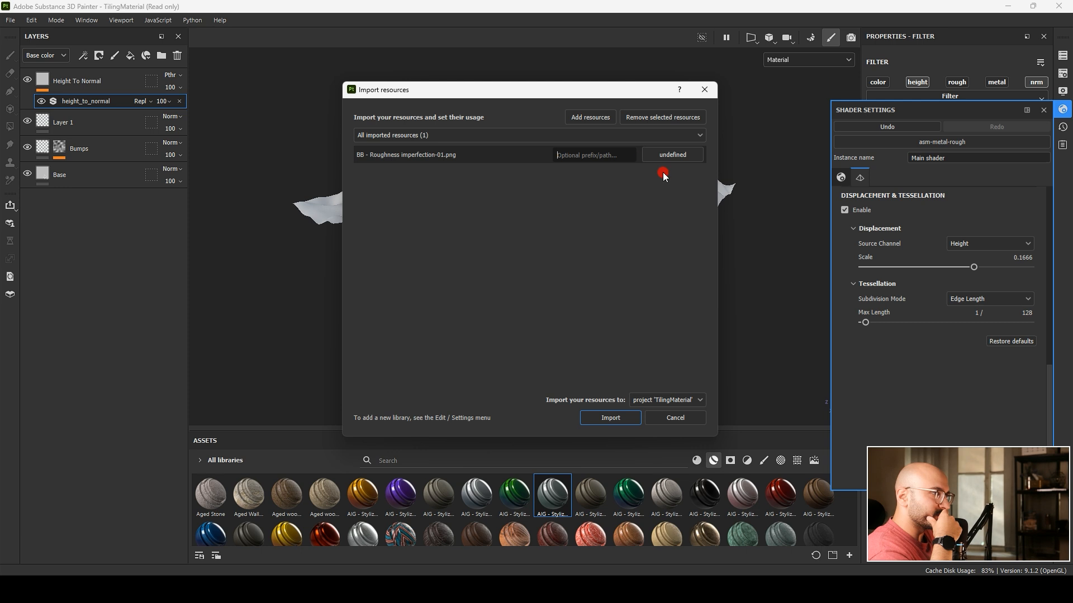
{"action": "left_click", "coordinate": [671, 156]}
{"action": "left_click", "coordinate": [652, 156]}
{"action": "left_click", "coordinate": [652, 155]}
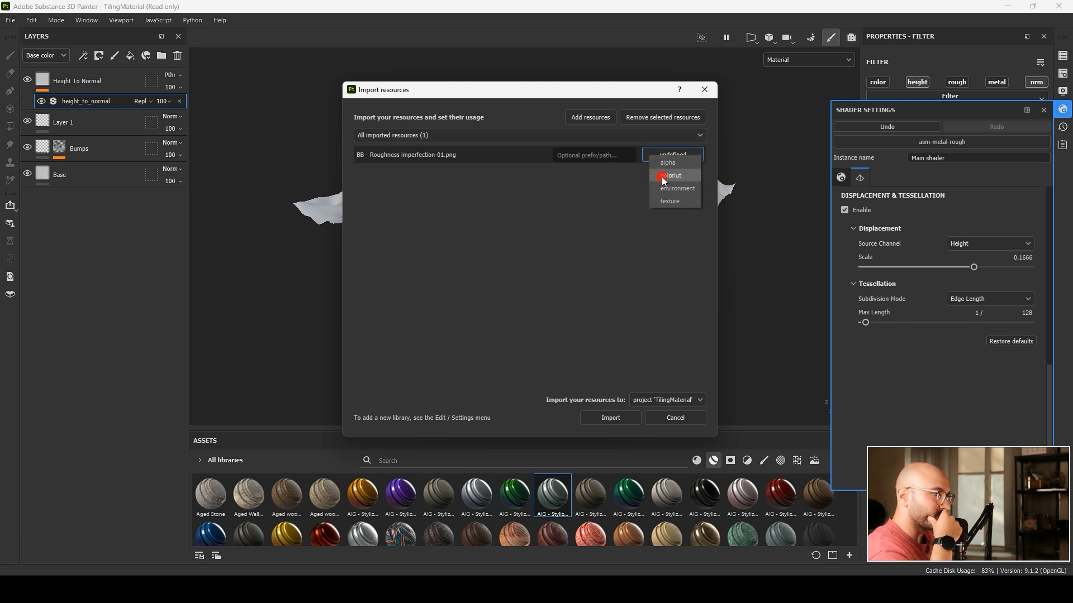
{"action": "left_click", "coordinate": [658, 198]}
{"action": "left_click", "coordinate": [664, 160]}
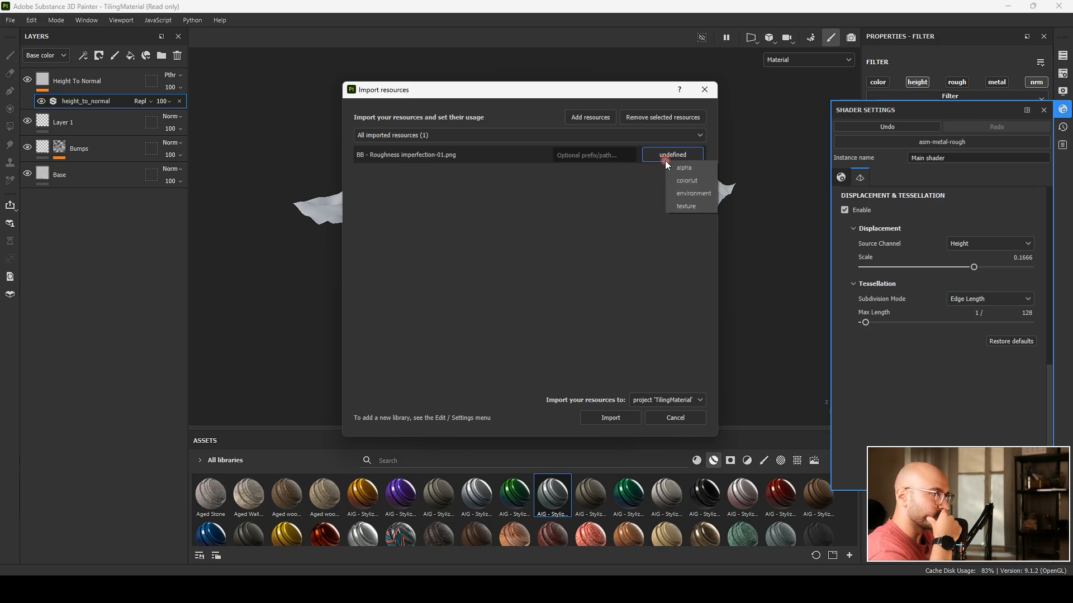
{"action": "left_click", "coordinate": [686, 207]}
{"action": "left_click_drag", "start_coordinate": [576, 96], "coordinate": [610, 74]}
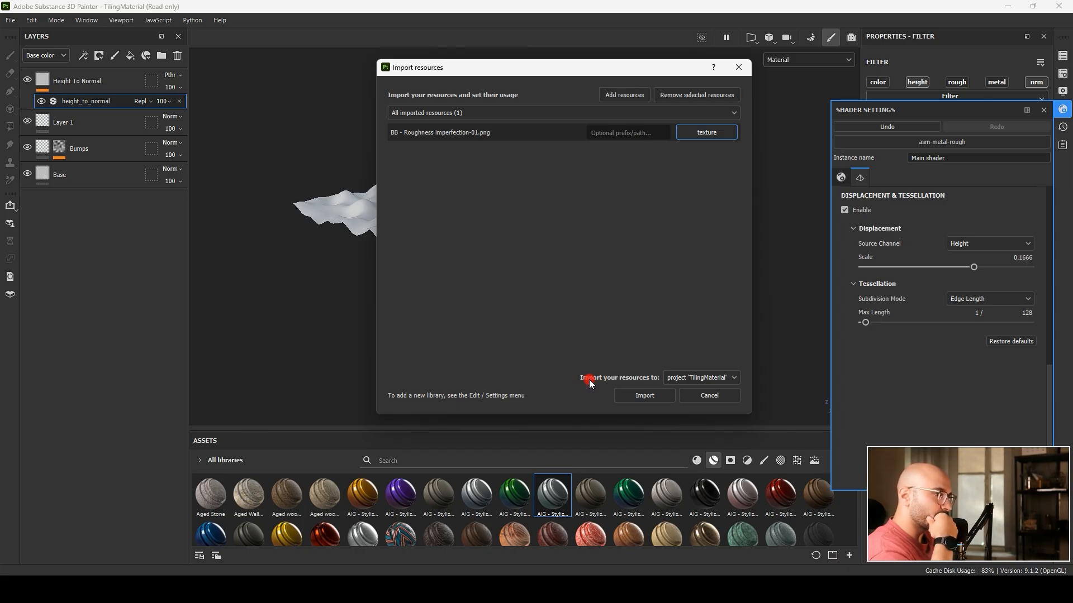
Import the roughness imperfection texture into the project 'TilingMaterial' and select it in the assets.
{"action": "left_click", "coordinate": [681, 380]}
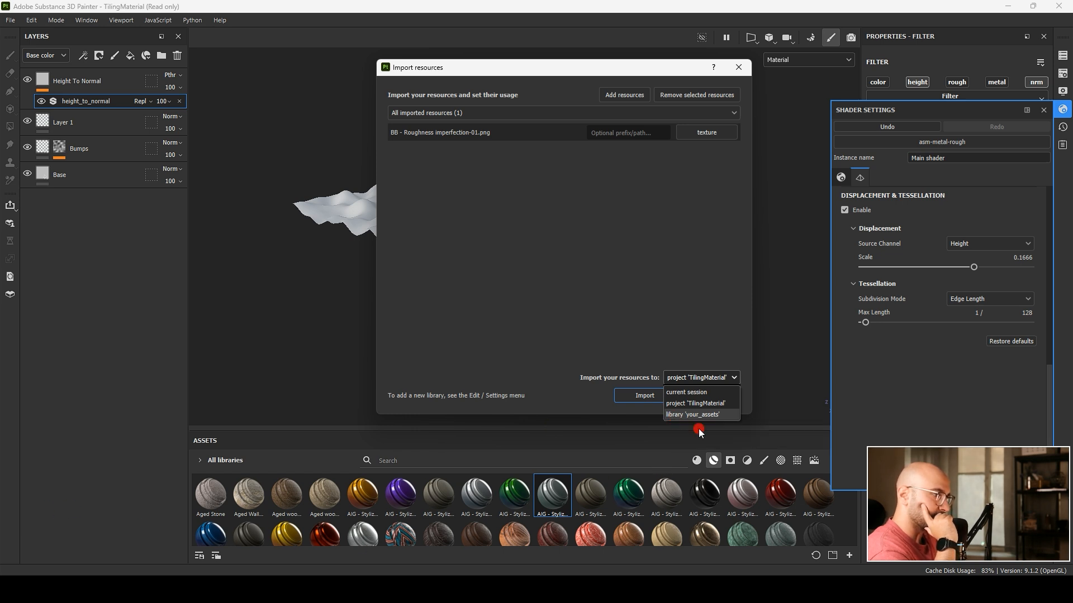
{"action": "left_click", "coordinate": [605, 354]}
{"action": "left_click", "coordinate": [711, 379]}
{"action": "left_click", "coordinate": [686, 403]}
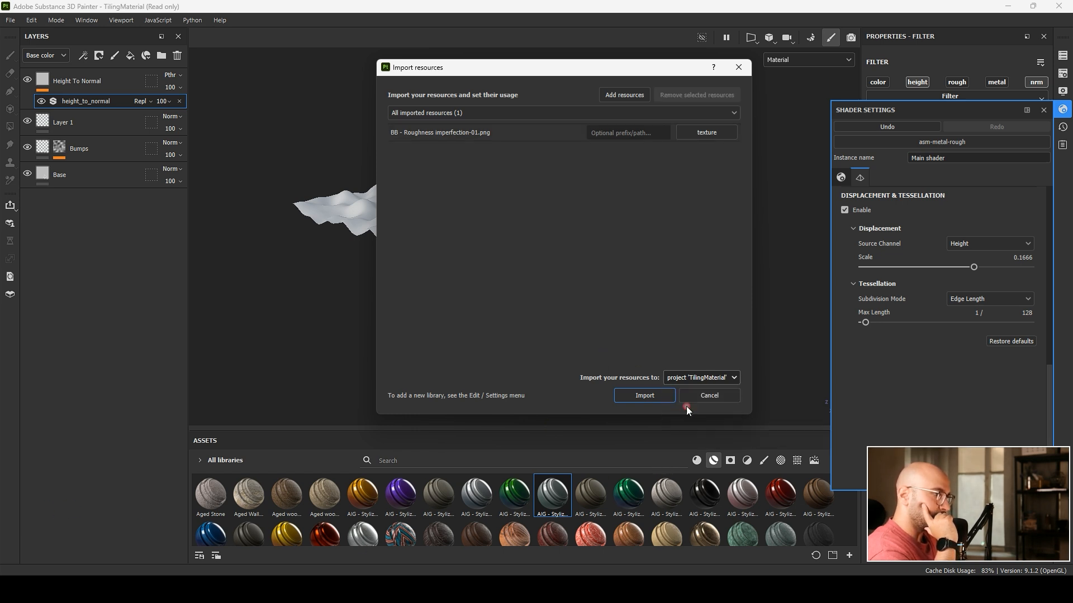
{"action": "left_click", "coordinate": [650, 398]}
{"action": "left_click", "coordinate": [293, 498]}
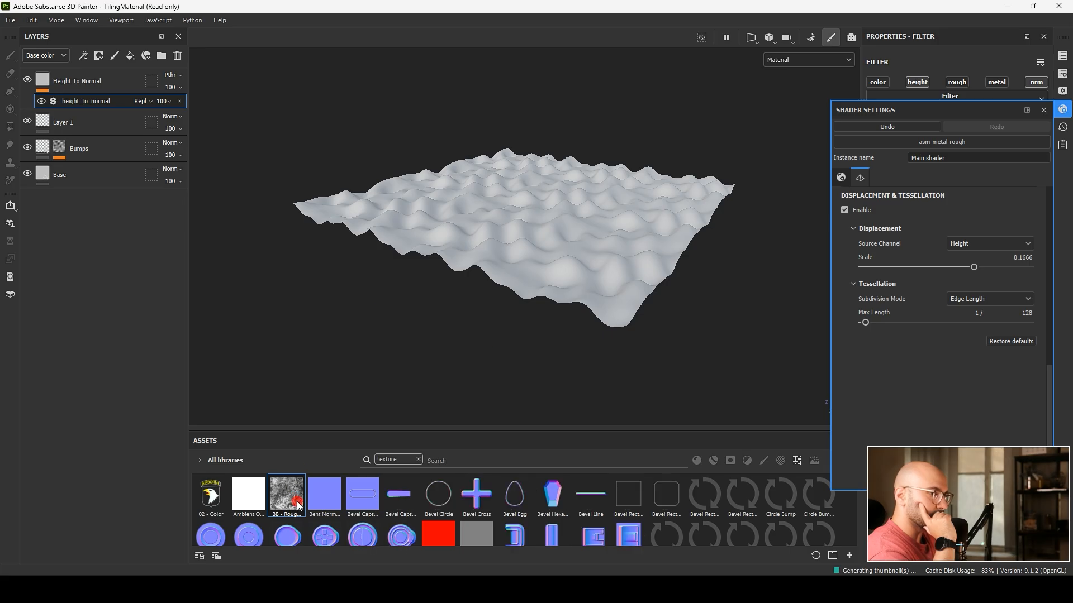
{"action": "mouse_move", "coordinate": [298, 505]}
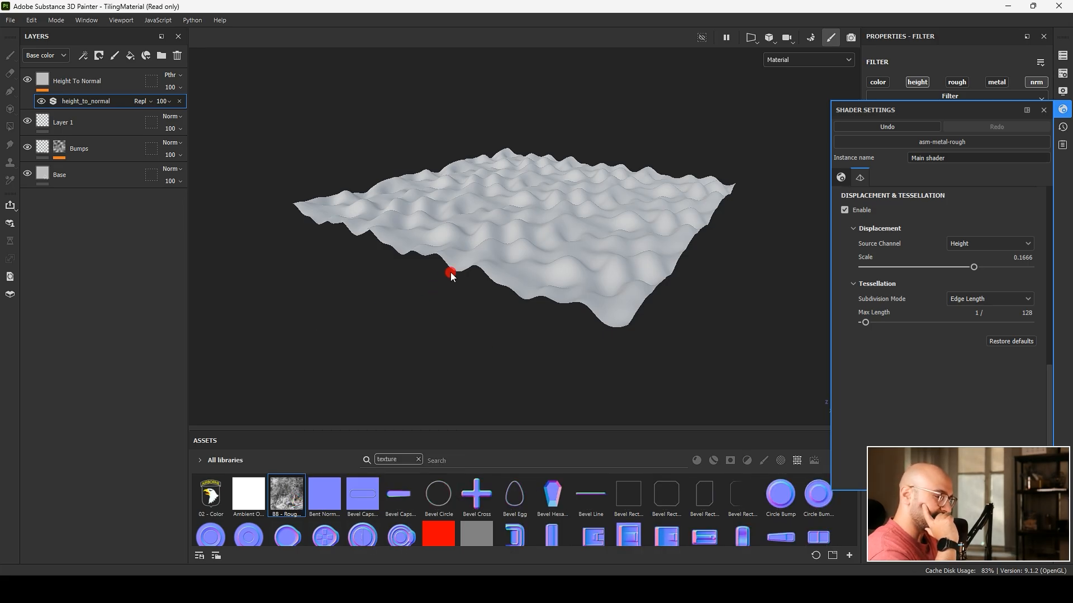
Open the mesh export options, look at the displacement and triangulation choices, and close them without exporting.
{"action": "scroll", "coordinate": [497, 274], "scroll_direction": "down", "scroll_amount": 2}
{"action": "left_click_drag", "start_coordinate": [524, 233], "coordinate": [520, 336], "text": "alt"}
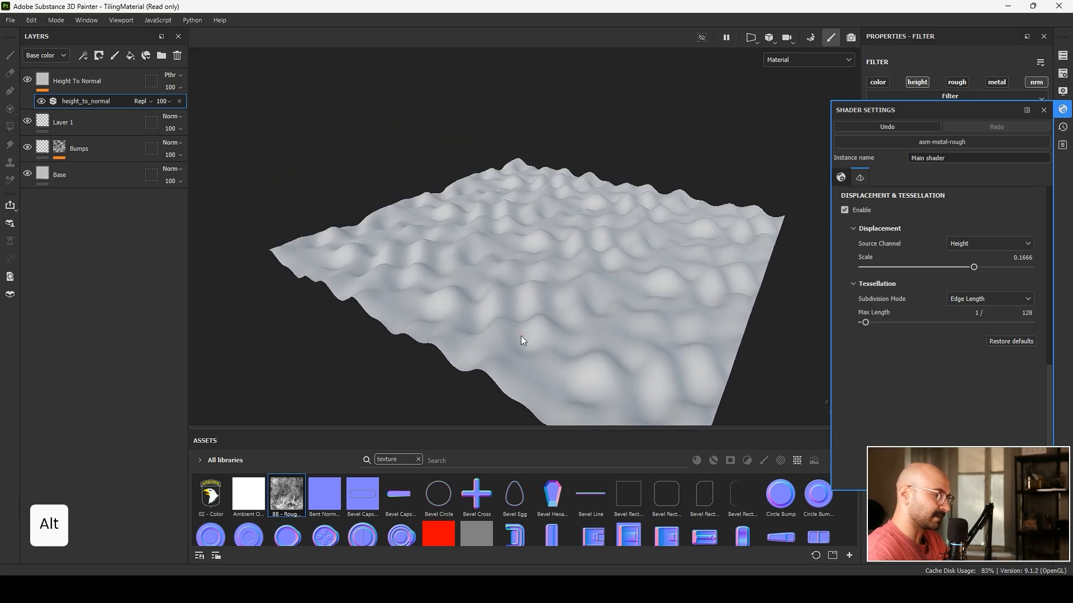
{"action": "left_click", "coordinate": [10, 24]}
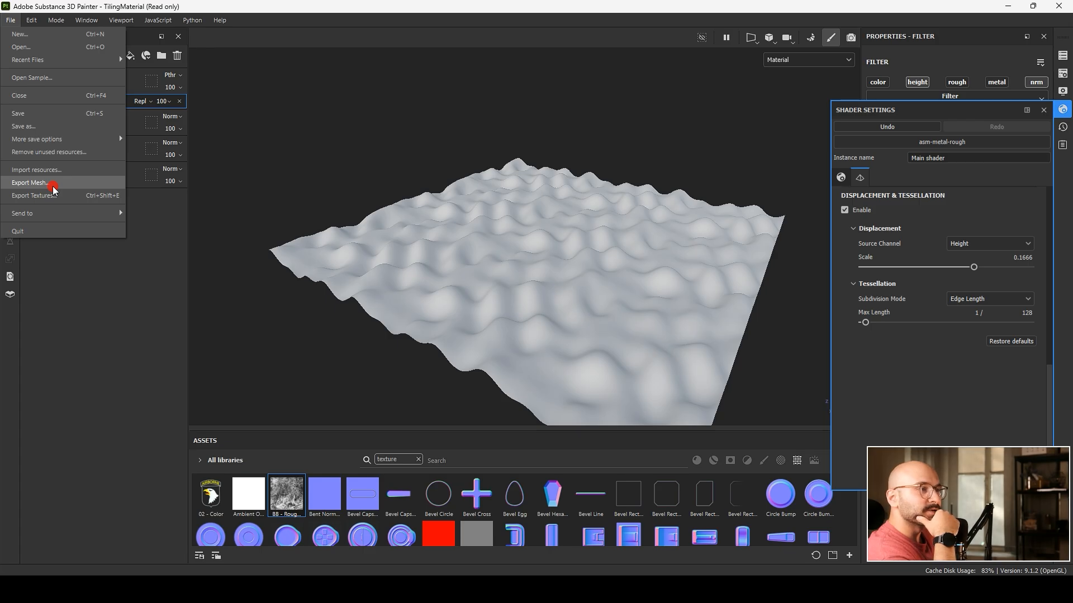
{"action": "left_click", "coordinate": [25, 183]}
{"action": "left_click_drag", "start_coordinate": [517, 229], "coordinate": [548, 166]}
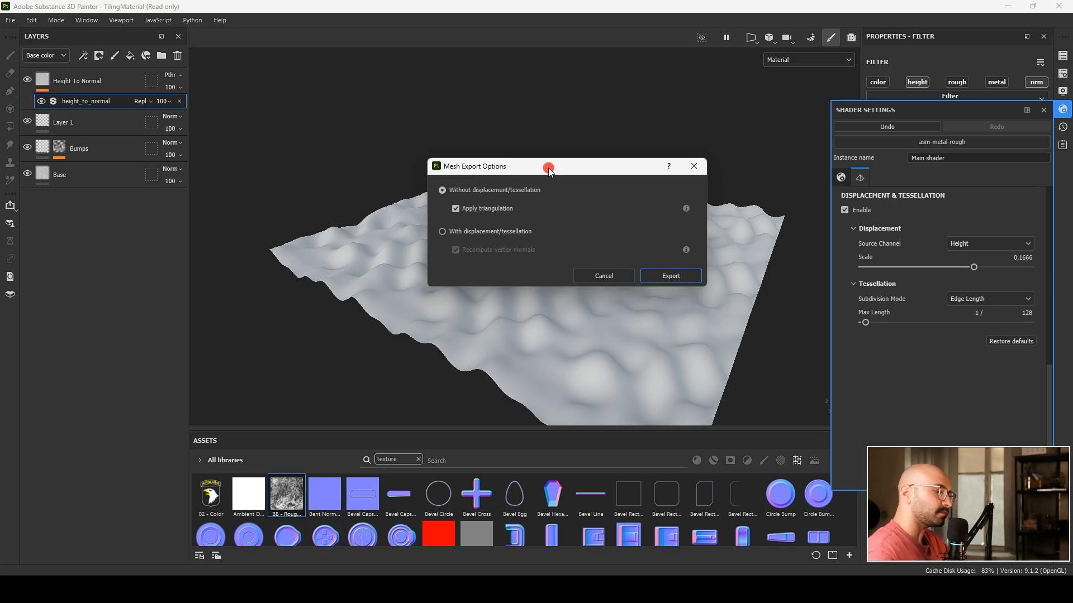
{"action": "left_click", "coordinate": [696, 164]}
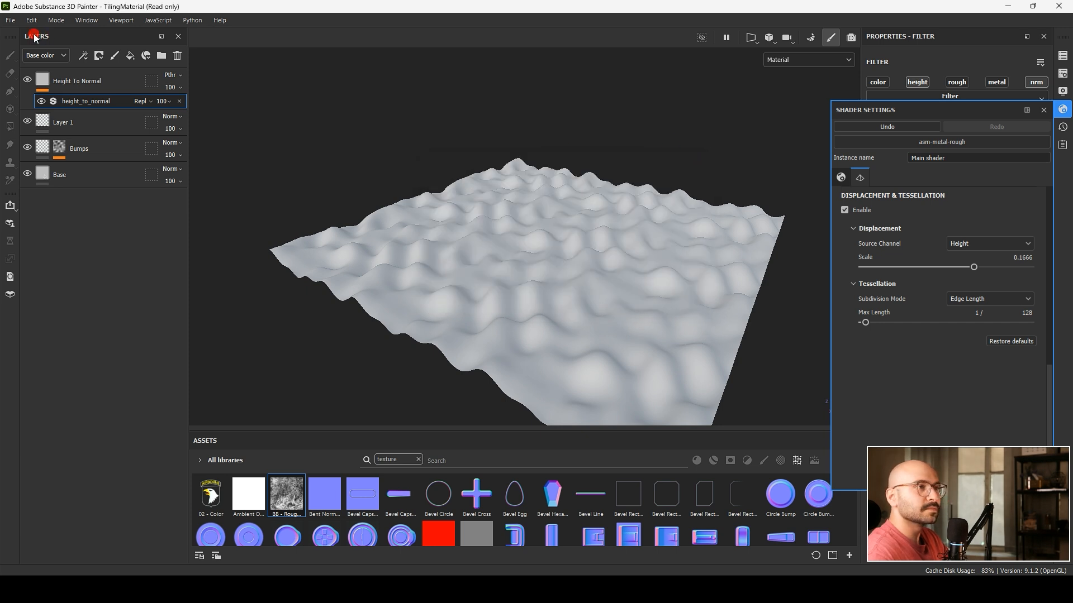
Open the texture export window, review the general export parameters, and close it without exporting.
{"action": "left_click", "coordinate": [10, 20]}
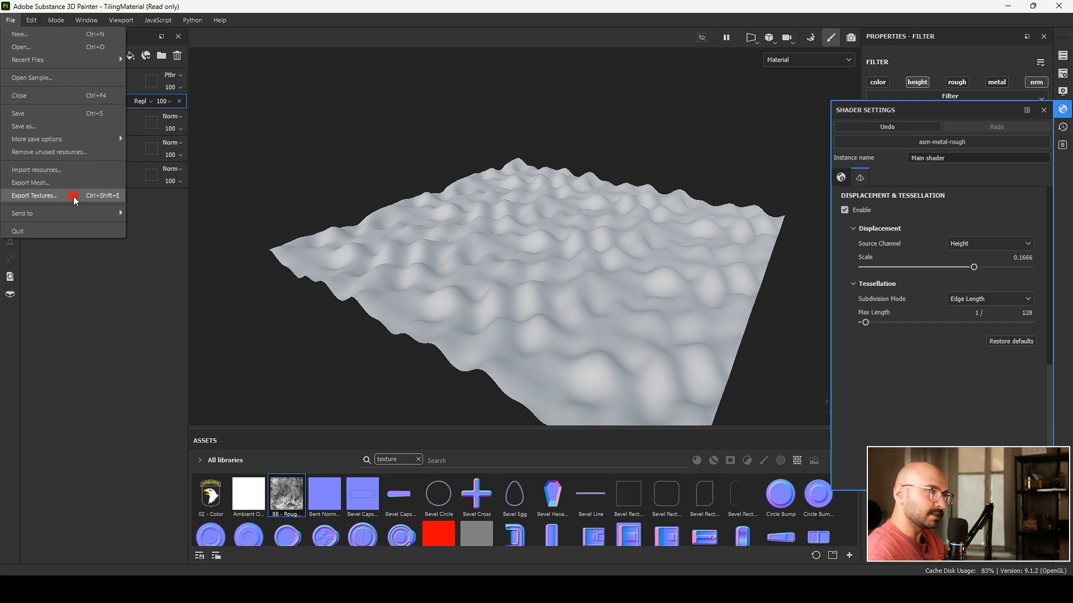
{"action": "left_click_drag", "start_coordinate": [445, 251], "coordinate": [447, 210], "text": "alt"}
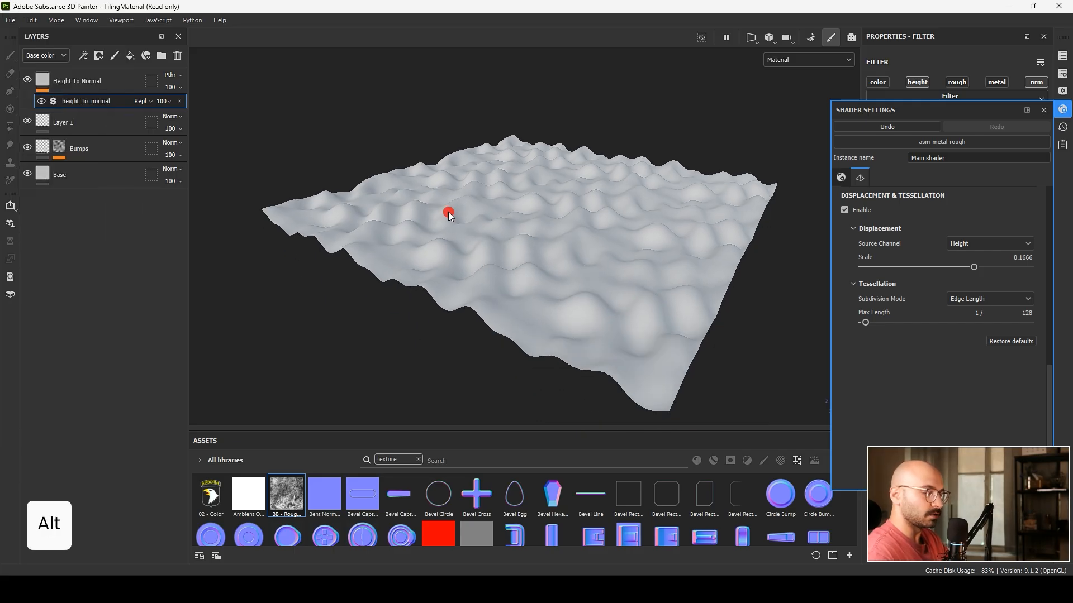
{"action": "key", "text": "ctrl+shift+e"}
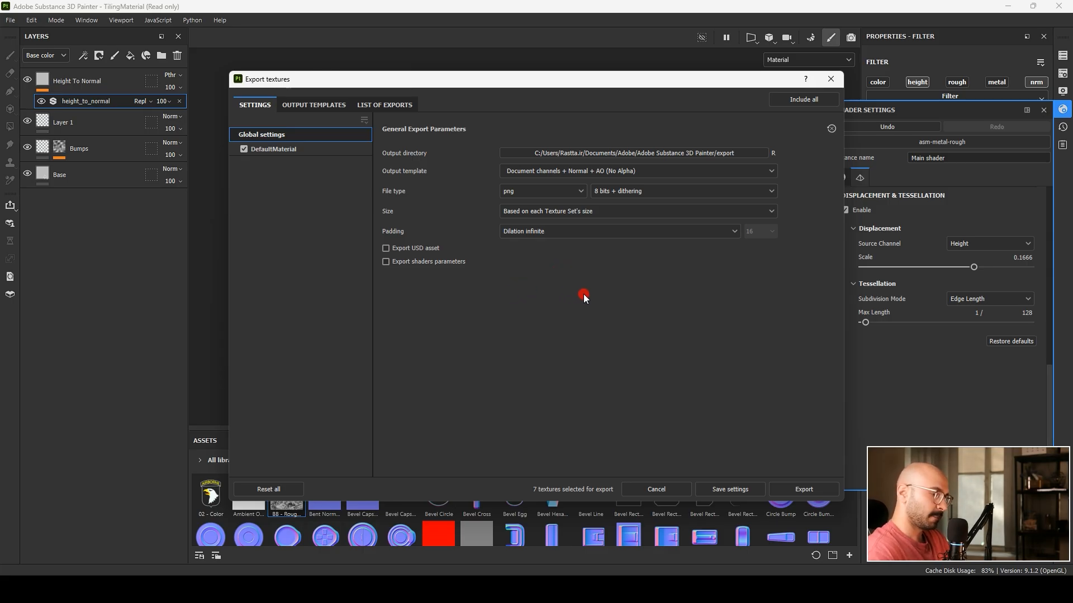
{"action": "left_click", "coordinate": [827, 83]}
Examine the displaced plane's relief from several angles and distances.
{"action": "left_click_drag", "start_coordinate": [475, 241], "coordinate": [503, 197], "text": "alt"}
{"action": "middle_click_drag", "start_coordinate": [502, 196], "coordinate": [558, 269], "text": "alt"}
{"action": "right_click_drag", "start_coordinate": [559, 270], "coordinate": [532, 276], "text": "shift"}
{"action": "middle_click_drag", "start_coordinate": [532, 276], "coordinate": [529, 313], "text": "alt"}
{"action": "left_click_drag", "start_coordinate": [529, 313], "coordinate": [584, 274], "text": "alt"}
{"action": "right_click_drag", "start_coordinate": [557, 278], "coordinate": [504, 272], "text": "alt"}
{"action": "left_click_drag", "start_coordinate": [504, 271], "coordinate": [600, 238], "text": "alt"}
Reopen the texture export window and close it again without exporting.
{"action": "left_click", "coordinate": [3, 22]}
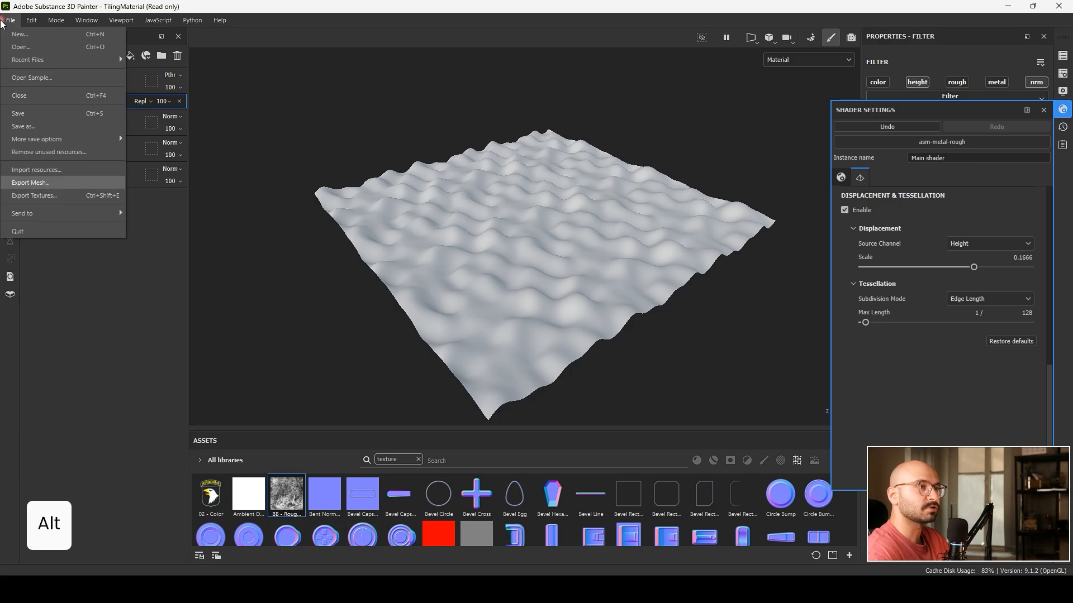
{"action": "left_click", "coordinate": [53, 198]}
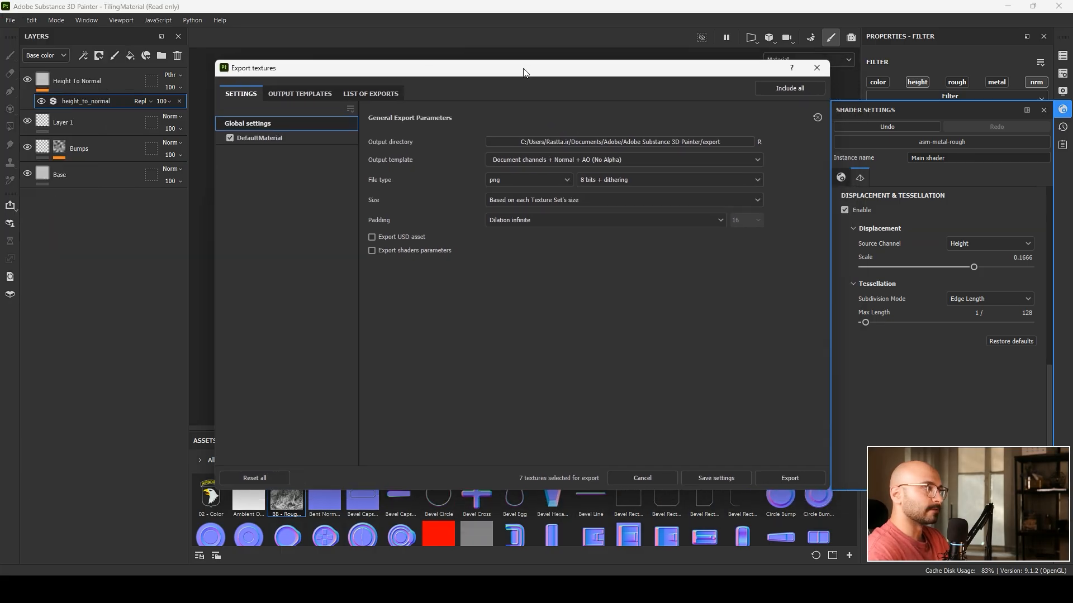
{"action": "left_click", "coordinate": [816, 68]}
Open the Export to Photoshop channel selection for DefaultMaterial, review the available channels, and close it without exporting.
{"action": "left_click_drag", "start_coordinate": [450, 212], "coordinate": [592, 246], "text": "alt"}
{"action": "middle_click_drag", "start_coordinate": [592, 246], "coordinate": [598, 229], "text": "alt"}
{"action": "right_click_drag", "start_coordinate": [592, 232], "coordinate": [567, 232], "text": "shift"}
{"action": "scroll", "coordinate": [567, 232], "scroll_direction": "up", "scroll_amount": 3}
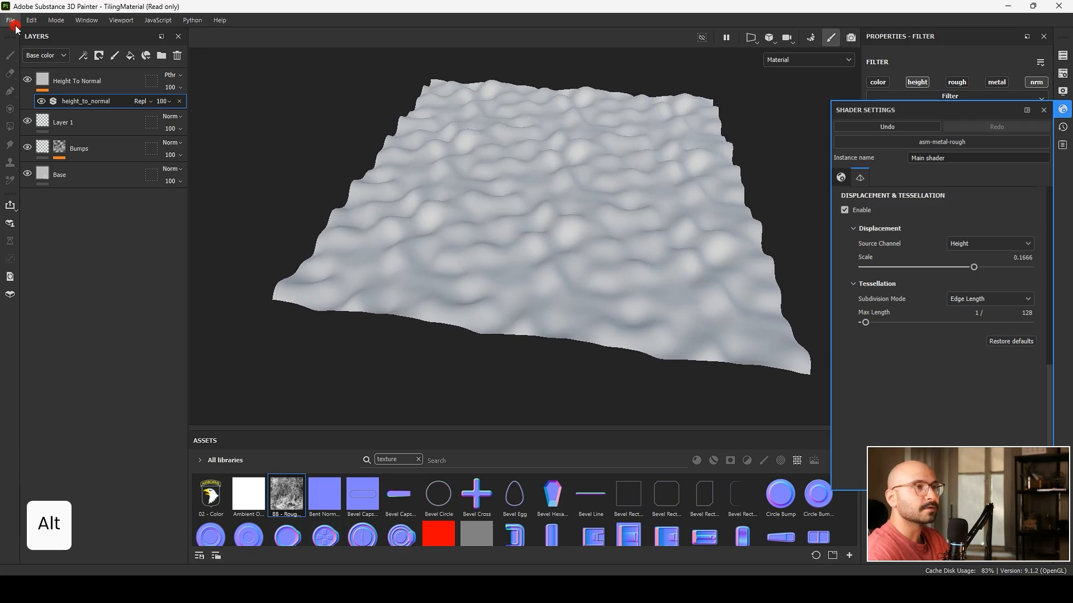
{"action": "left_click", "coordinate": [10, 20]}
{"action": "left_click", "coordinate": [73, 209]}
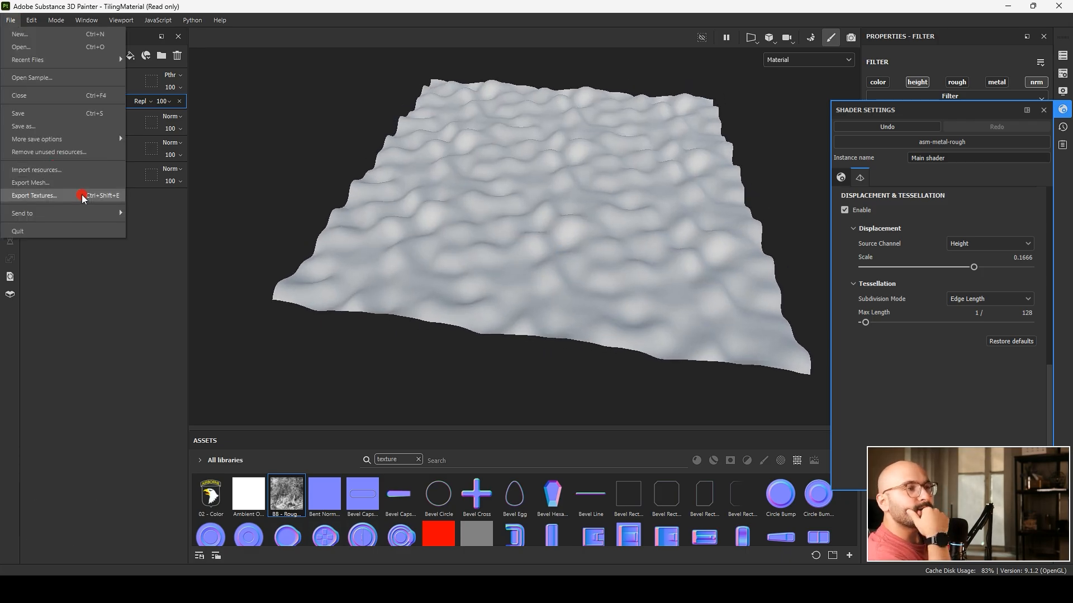
{"action": "left_click", "coordinate": [86, 210]}
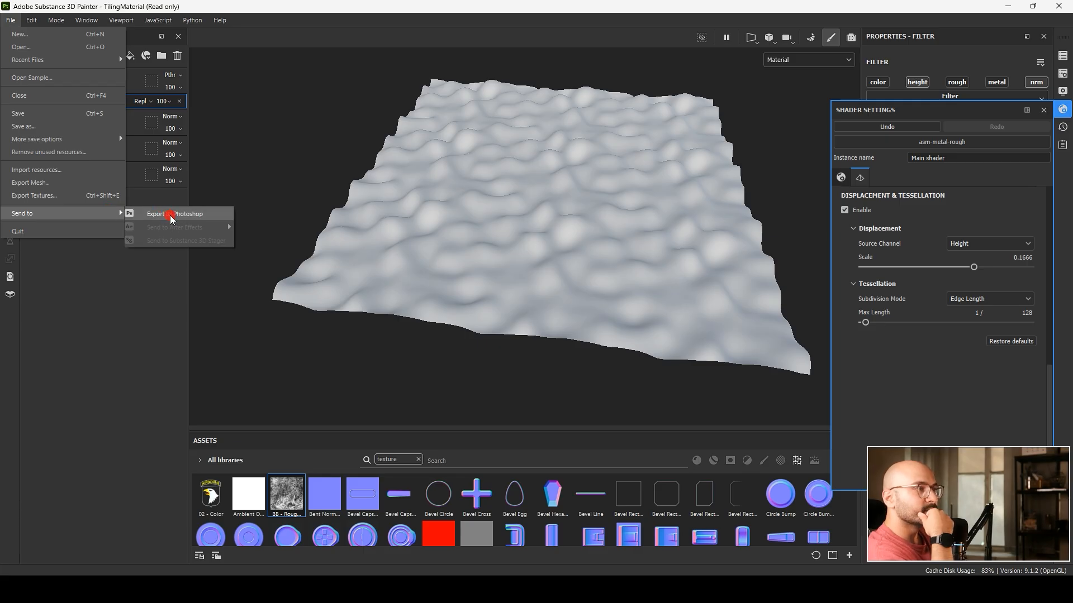
{"action": "left_click", "coordinate": [170, 215]}
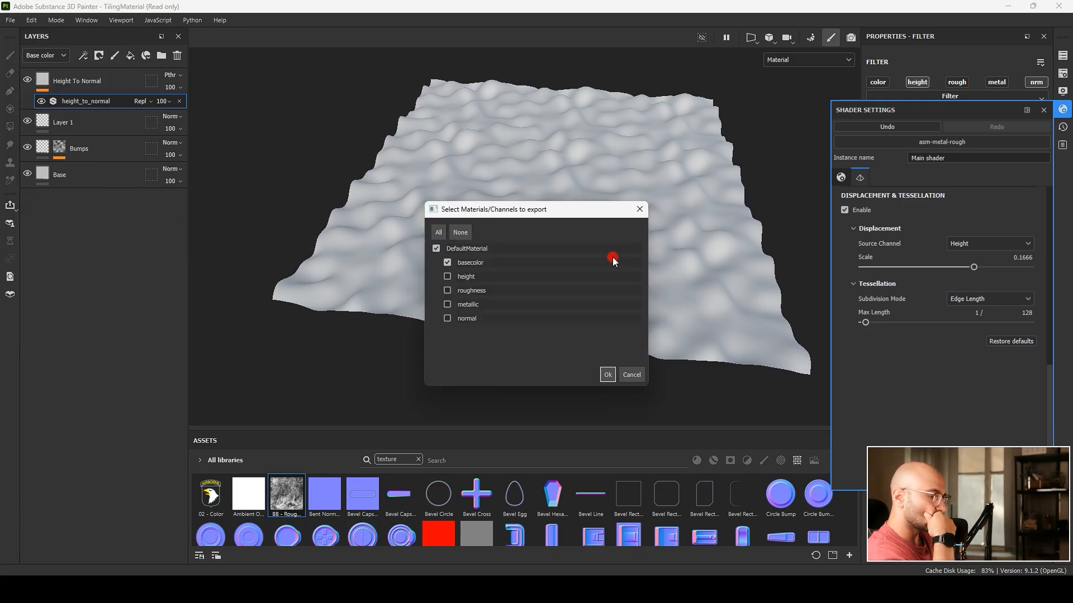
{"action": "left_click_drag", "start_coordinate": [592, 216], "coordinate": [588, 182]}
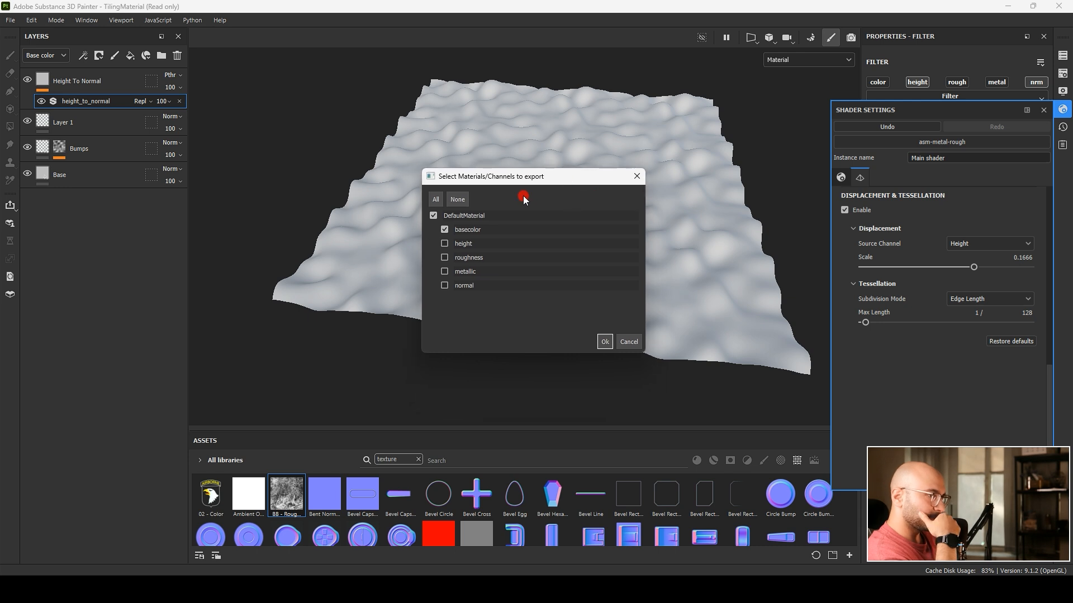
{"action": "left_click_drag", "start_coordinate": [496, 177], "coordinate": [505, 165]}
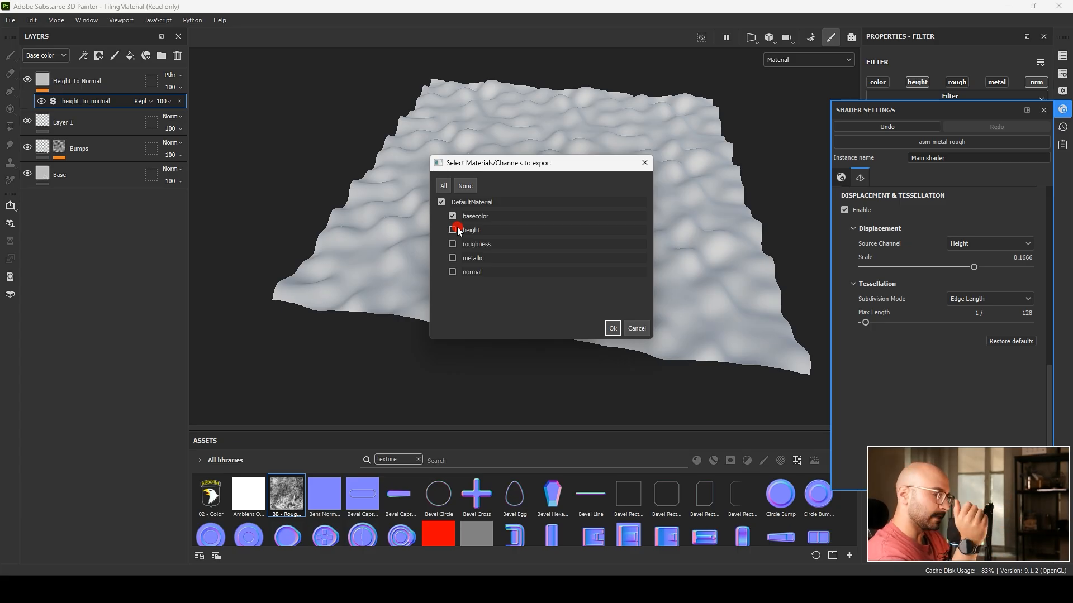
{"action": "left_click_drag", "start_coordinate": [470, 167], "coordinate": [475, 143]}
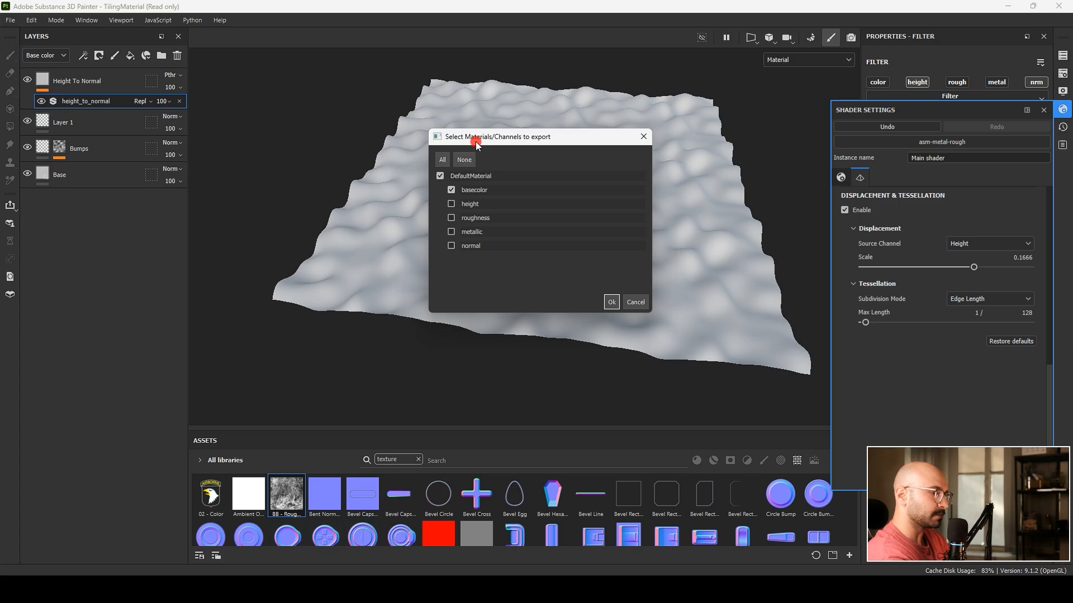
{"action": "left_click", "coordinate": [630, 305]}
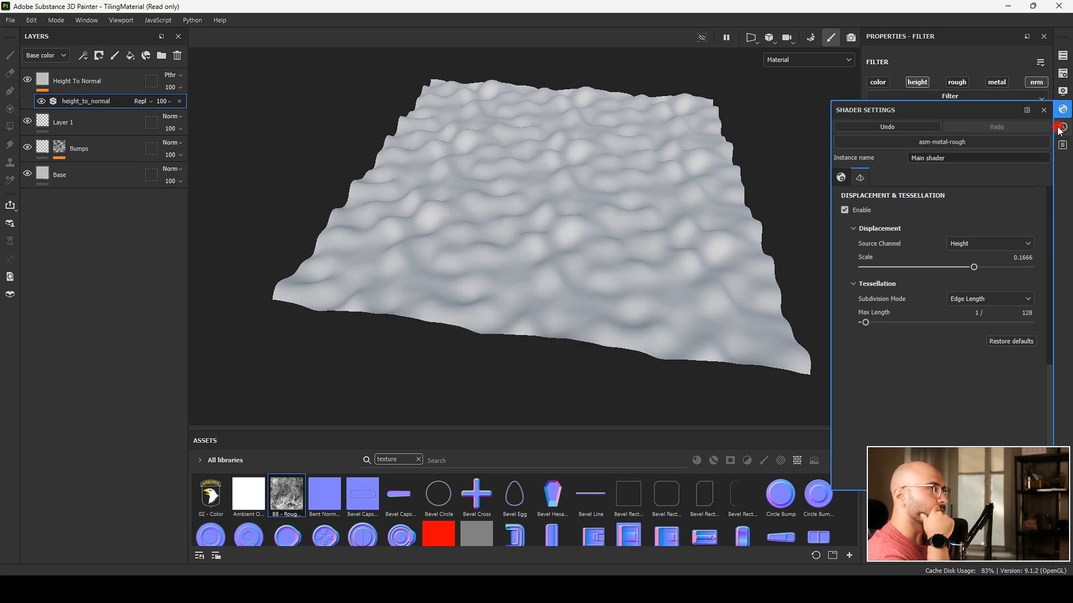
Close the floating shader settings and bring the displaced plane closer in the viewport.
{"action": "left_click", "coordinate": [1043, 110]}
{"action": "scroll", "coordinate": [456, 330], "scroll_direction": "up", "scroll_amount": 3}
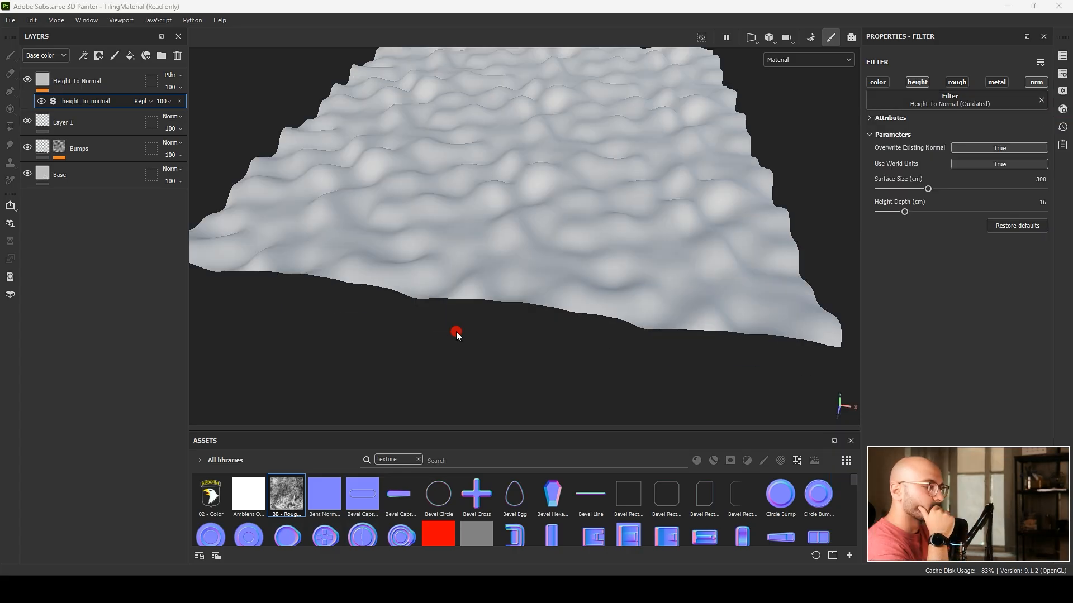
Undo the last layer visibility change and redo it.
{"action": "left_click", "coordinate": [31, 21]}
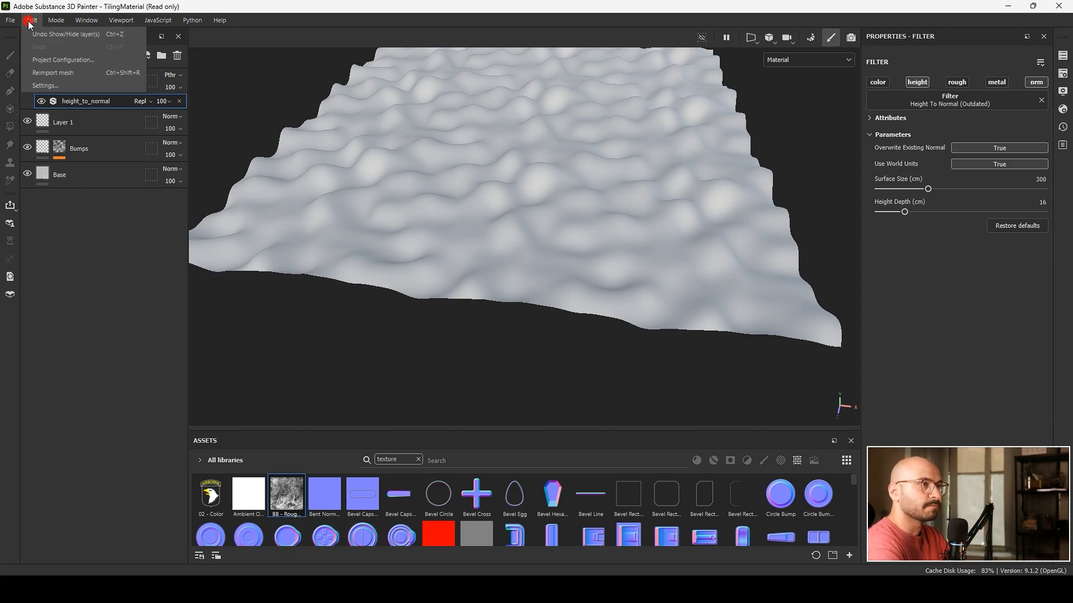
{"action": "left_click", "coordinate": [77, 35]}
{"action": "mouse_move", "coordinate": [472, 177]}
{"action": "left_mouse_down", "text": "alt"}
{"action": "mouse_move", "coordinate": [477, 223]}
{"action": "mouse_move", "coordinate": [467, 158]}
{"action": "mouse_move", "coordinate": [468, 176]}
{"action": "left_mouse_up", "text": "alt"}
{"action": "key", "text": "ctrl+z"}
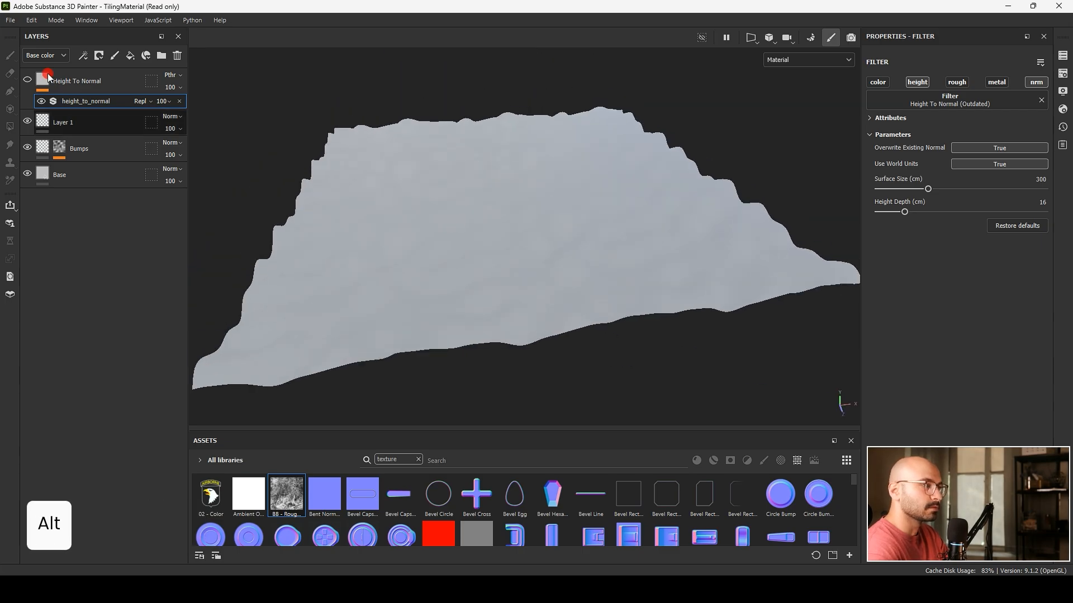
{"action": "left_click", "coordinate": [30, 20]}
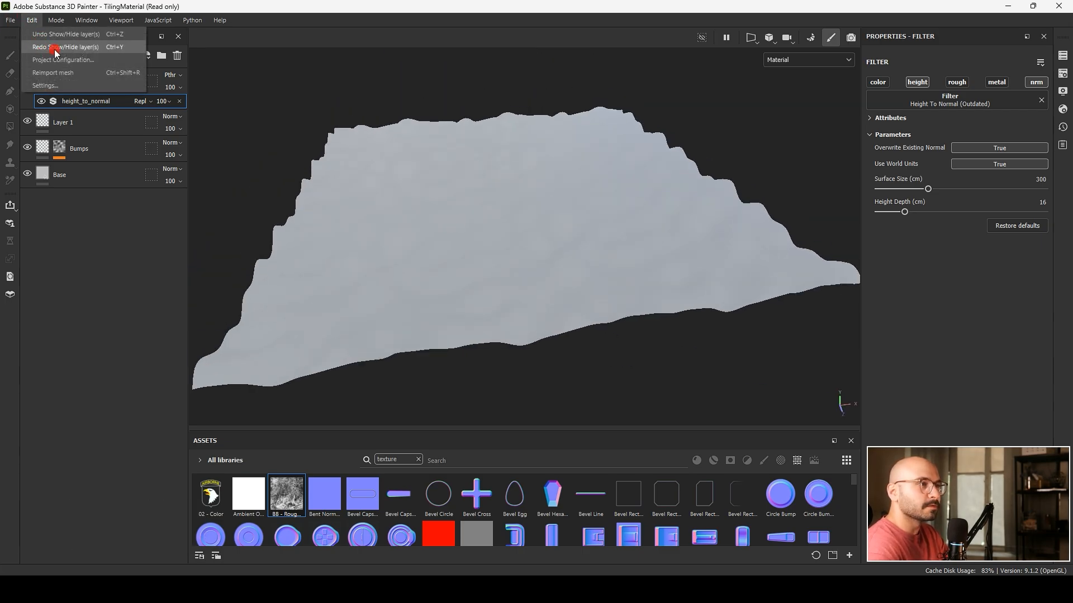
{"action": "key", "text": "ctrl+y"}
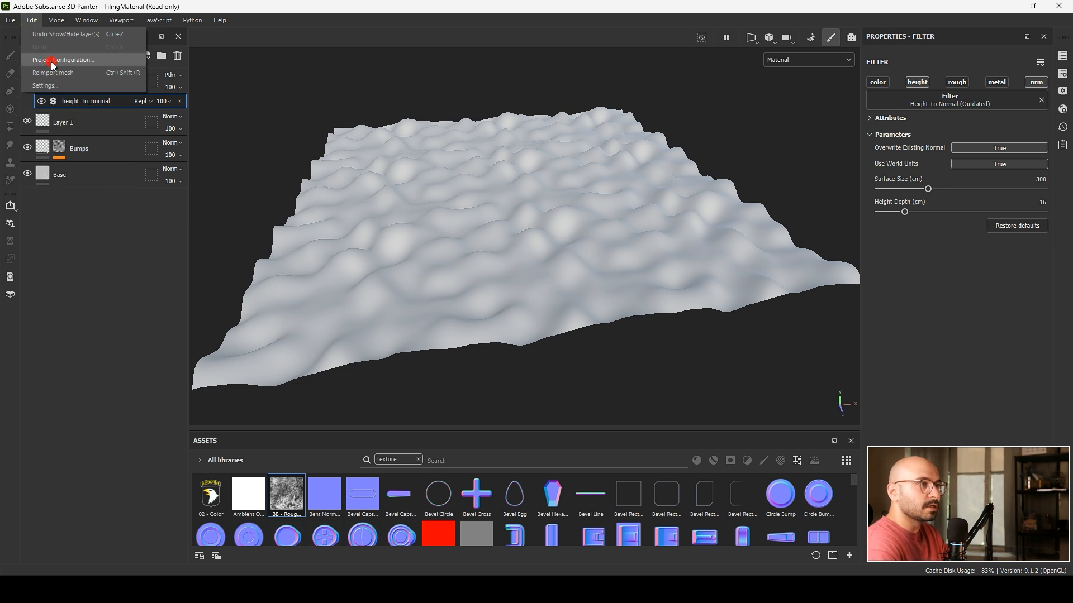
Open the project configuration, review its normal map and import settings, and close it without changes.
{"action": "left_click", "coordinate": [51, 61]}
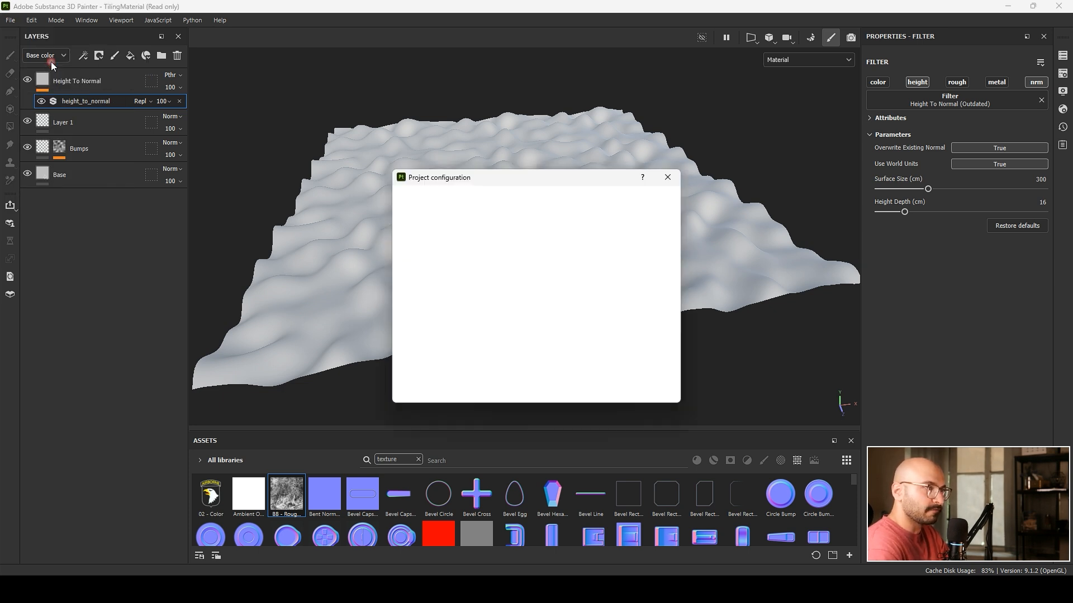
{"action": "left_click_drag", "start_coordinate": [505, 176], "coordinate": [524, 153]}
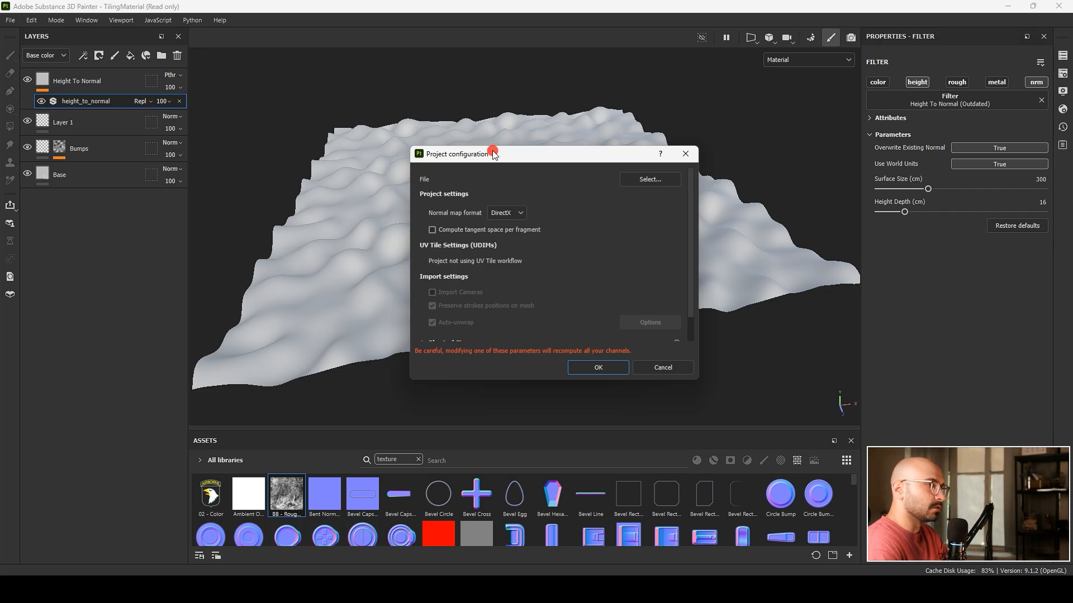
{"action": "left_click", "coordinate": [627, 367]}
Open the application settings and look at the interface language options.
{"action": "left_click", "coordinate": [28, 22]}
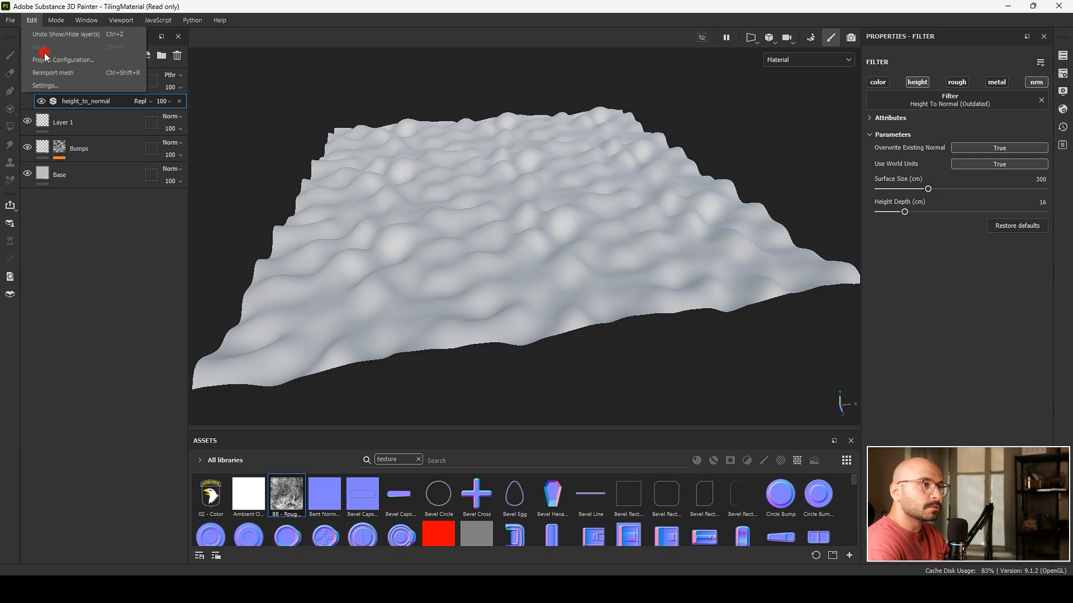
{"action": "left_click", "coordinate": [55, 72]}
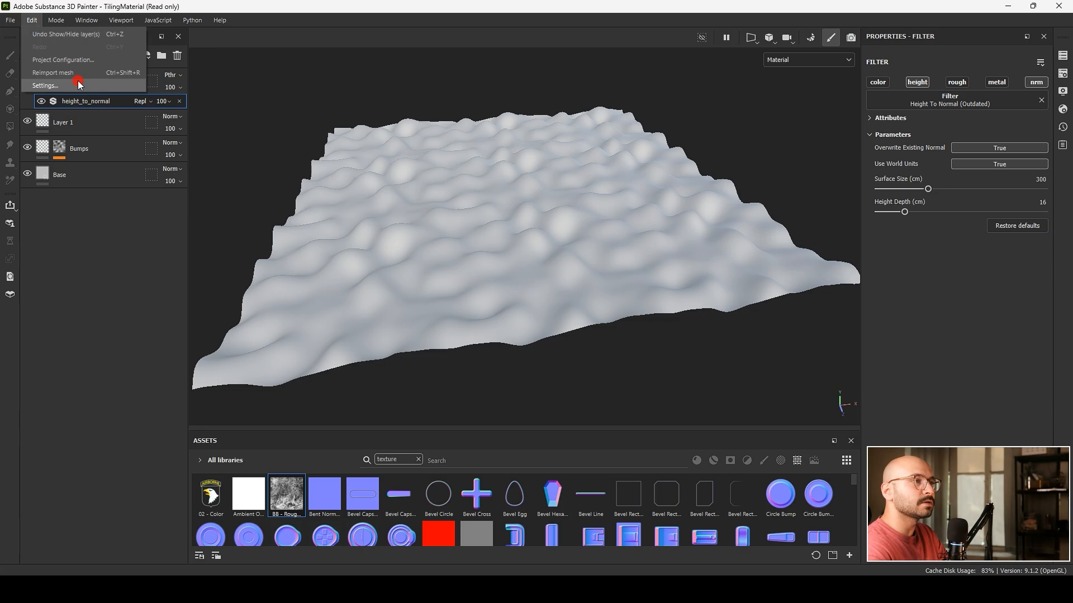
{"action": "left_click", "coordinate": [78, 84]}
{"action": "mouse_move", "coordinate": [477, 120]}
{"action": "left_mouse_down"}
{"action": "mouse_move", "coordinate": [532, 105]}
{"action": "mouse_move", "coordinate": [531, 116]}
{"action": "left_mouse_up"}
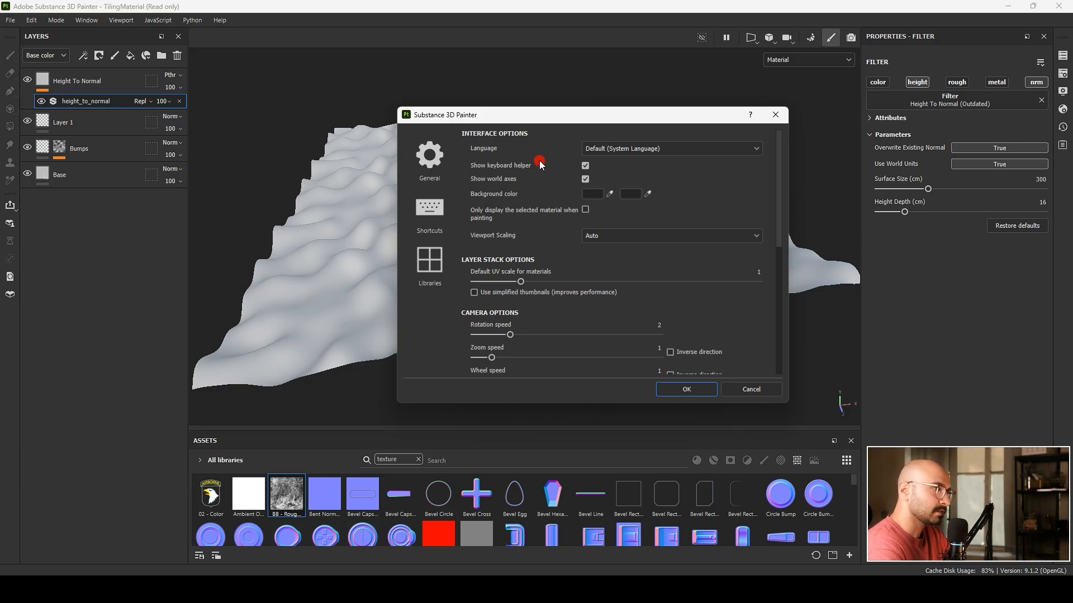
{"action": "left_click", "coordinate": [587, 149]}
{"action": "left_click", "coordinate": [588, 154]}
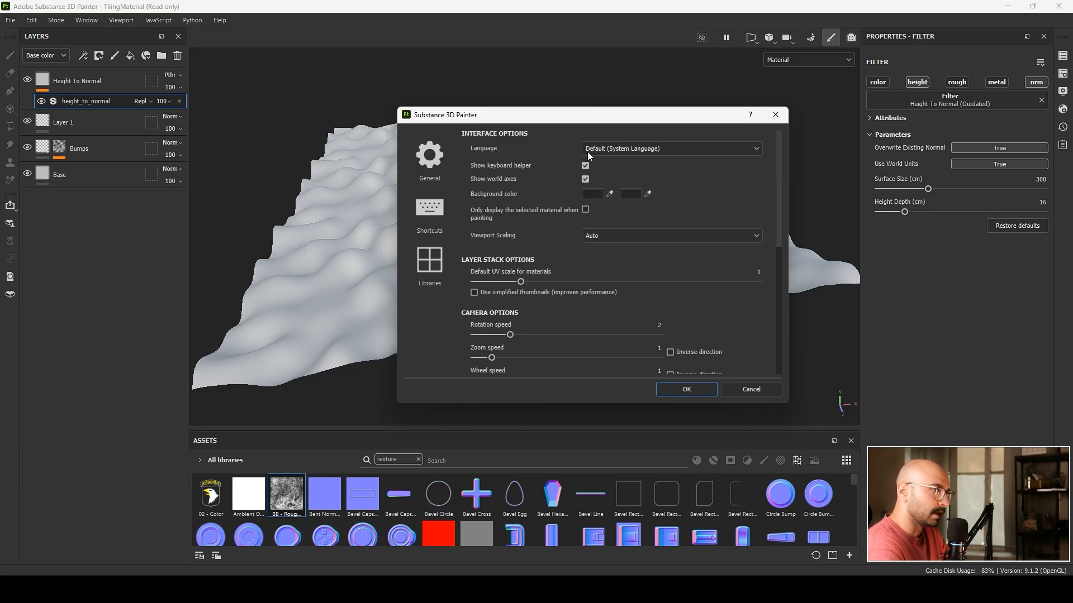
Try a light grey for the first viewport background color and look at the second color's picker.
{"action": "left_click", "coordinate": [596, 196]}
{"action": "left_click_drag", "start_coordinate": [617, 243], "coordinate": [547, 246]}
{"action": "left_click", "coordinate": [626, 194]}
{"action": "left_click_drag", "start_coordinate": [570, 420], "coordinate": [542, 302]}
{"action": "left_click", "coordinate": [517, 193]}
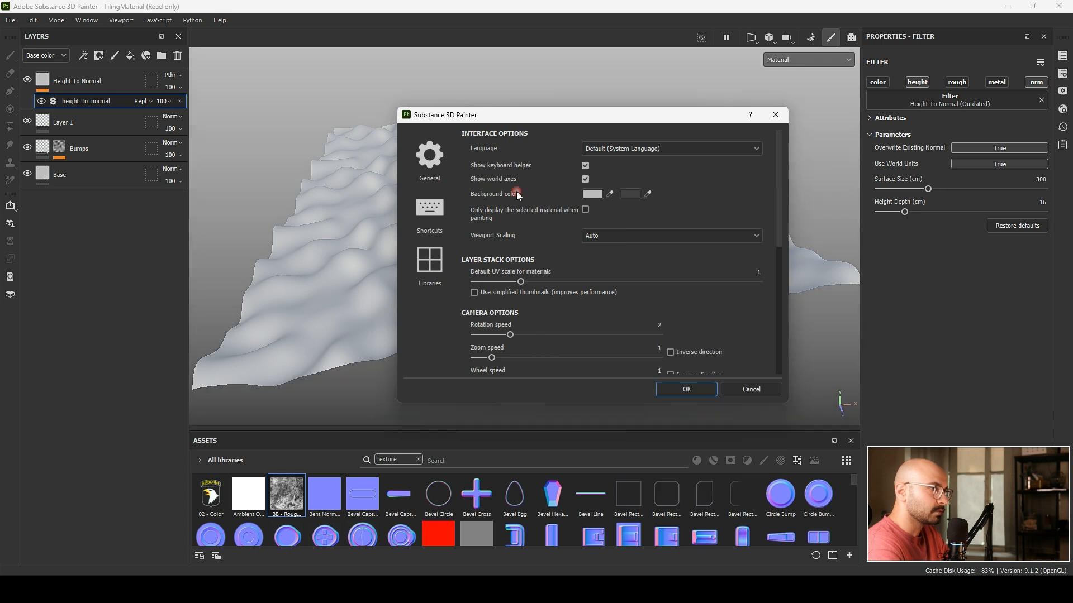
Look through the general settings and the list of keyboard shortcuts, including the Select Paint tool entry.
{"action": "scroll", "coordinate": [525, 237], "scroll_direction": "down", "scroll_amount": 6}
{"action": "scroll", "coordinate": [518, 256], "scroll_direction": "up", "scroll_amount": 6}
{"action": "left_click", "coordinate": [515, 270]}
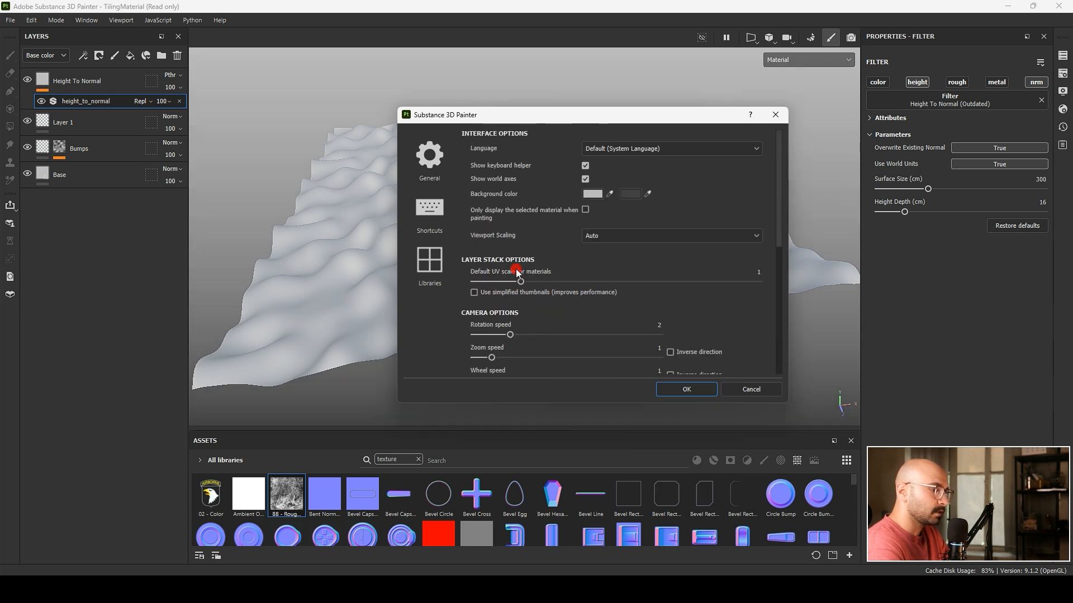
{"action": "left_click", "coordinate": [435, 209]}
{"action": "scroll", "coordinate": [598, 252], "scroll_direction": "down", "scroll_amount": 4}
{"action": "scroll", "coordinate": [598, 257], "scroll_direction": "down", "scroll_amount": 4}
{"action": "scroll", "coordinate": [603, 279], "scroll_direction": "up", "scroll_amount": 8}
{"action": "scroll", "coordinate": [606, 289], "scroll_direction": "down", "scroll_amount": 5}
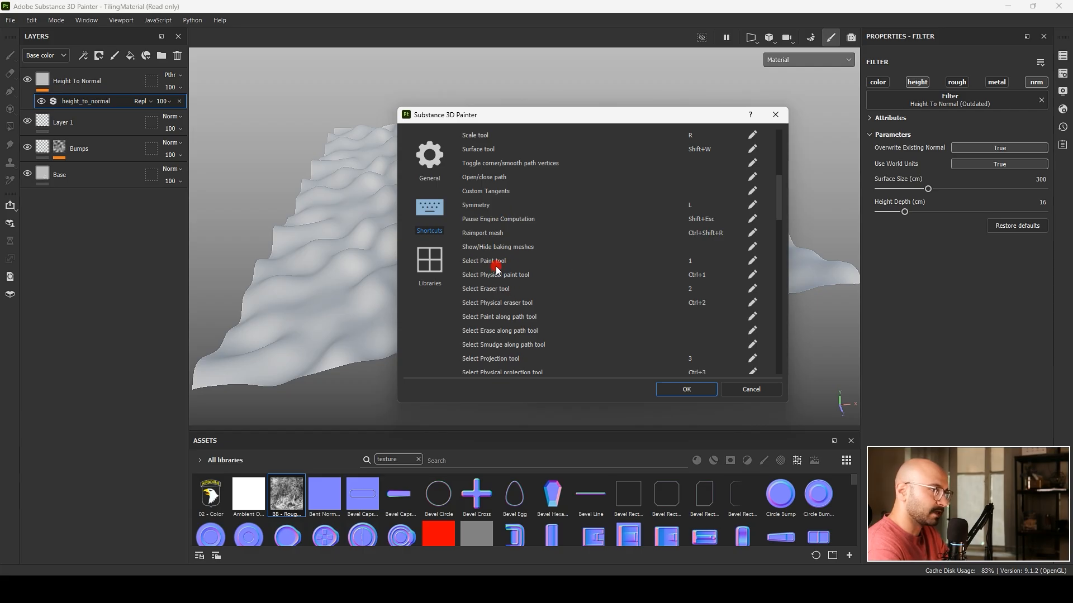
{"action": "left_click", "coordinate": [755, 264]}
{"action": "left_click", "coordinate": [754, 262]}
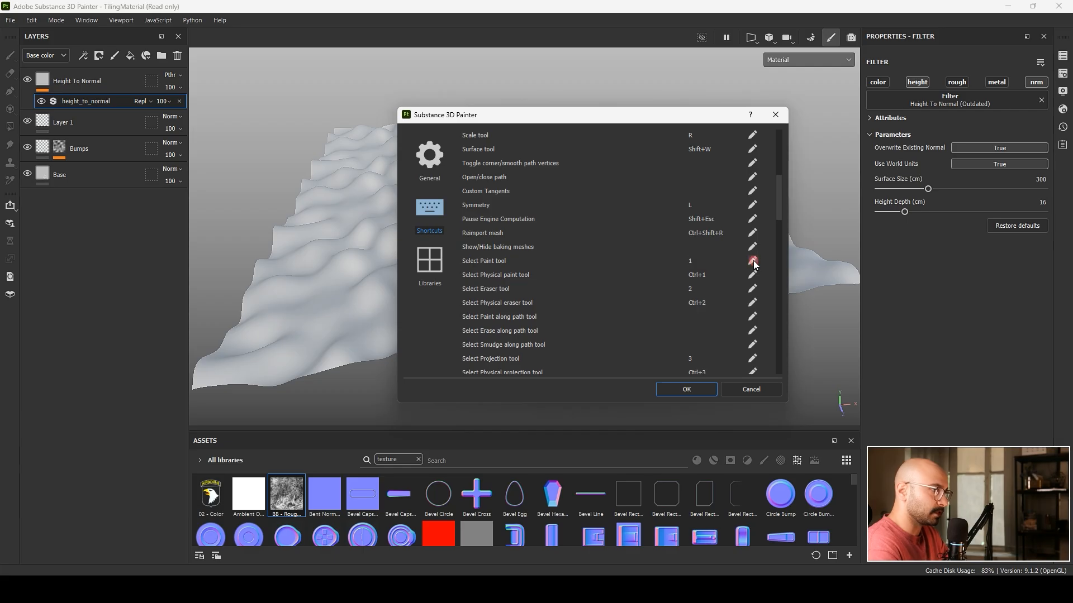
{"action": "scroll", "coordinate": [556, 243], "scroll_direction": "up", "scroll_amount": 4}
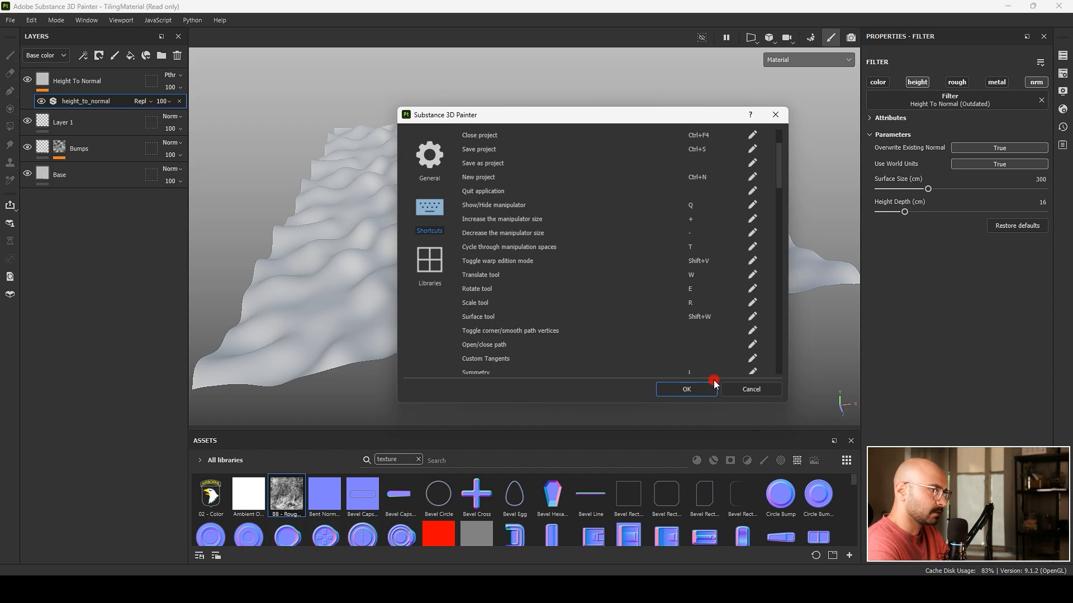
Check the library locations and the camera, baking and preview options, and close the settings without applying changes.
{"action": "left_click", "coordinate": [428, 277]}
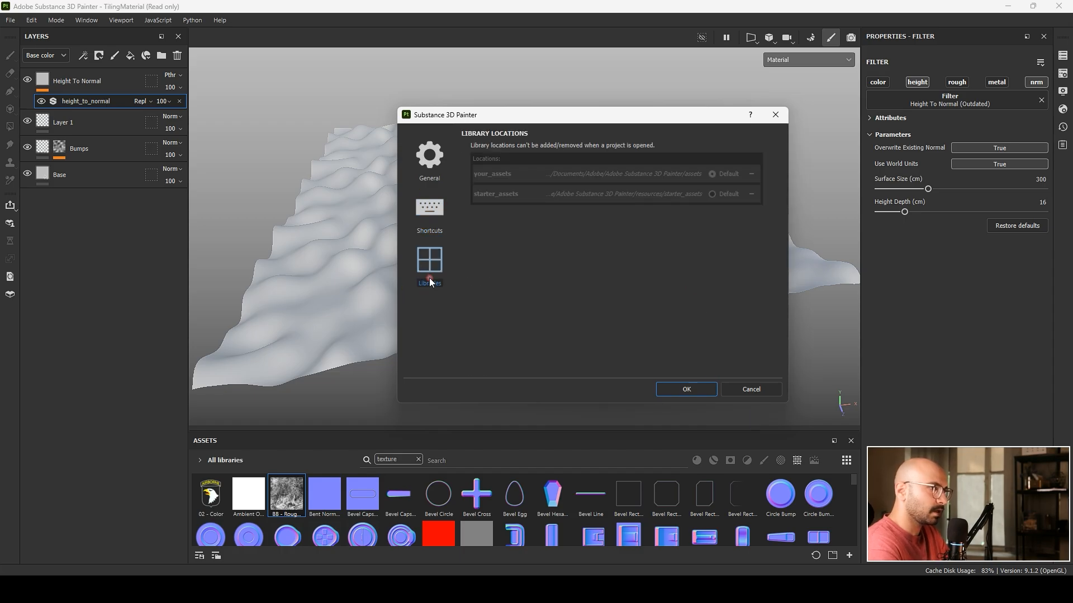
{"action": "left_click", "coordinate": [423, 157]}
{"action": "scroll", "coordinate": [523, 290], "scroll_direction": "down", "scroll_amount": 3}
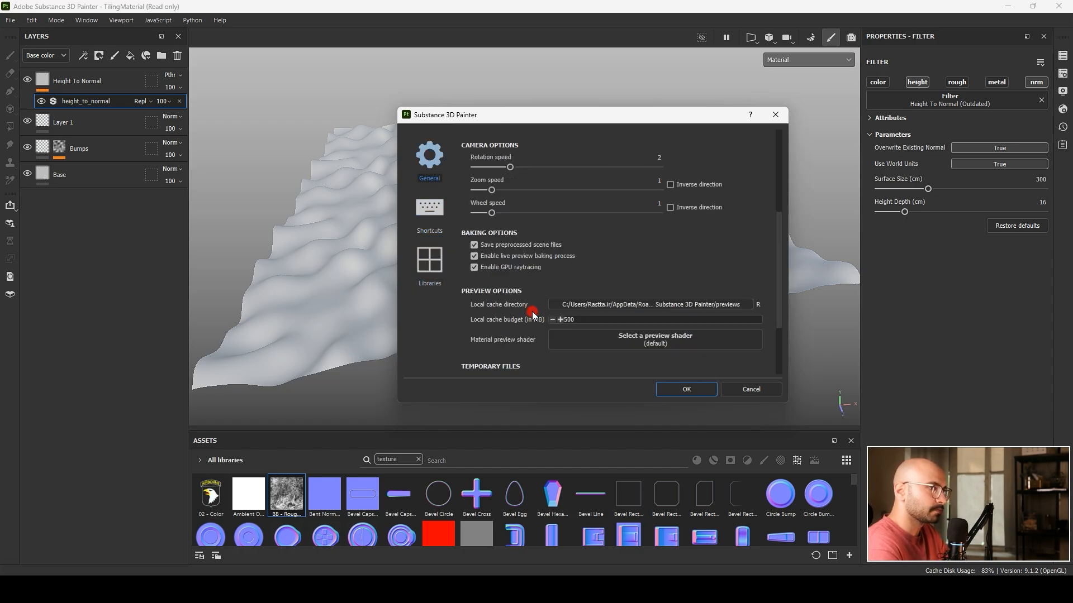
{"action": "left_click", "coordinate": [751, 391]}
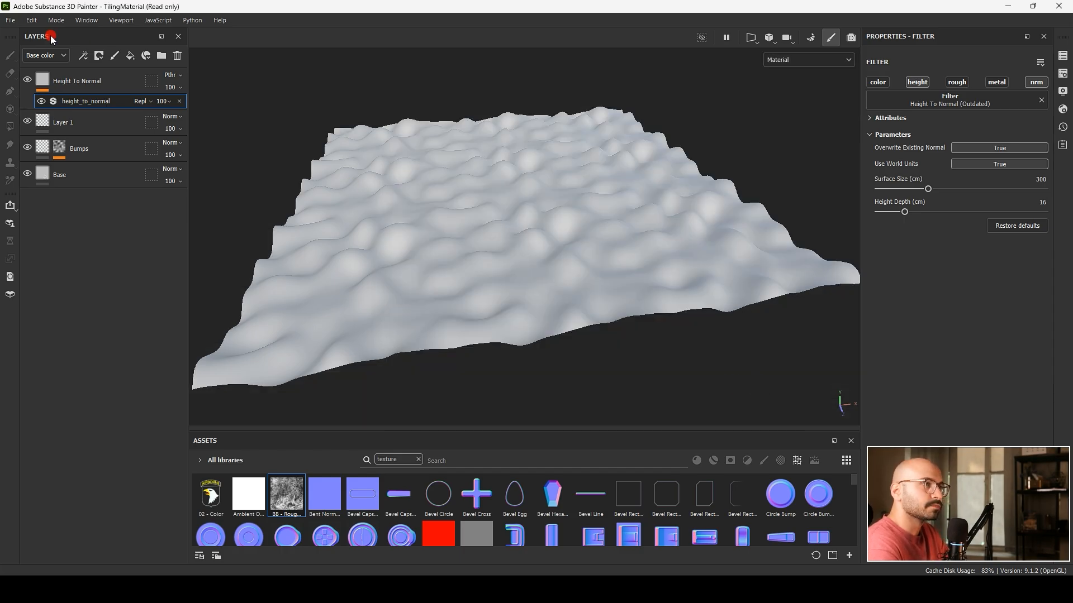
{"action": "left_click", "coordinate": [30, 21]}
{"action": "mouse_move", "coordinate": [50, 18]}
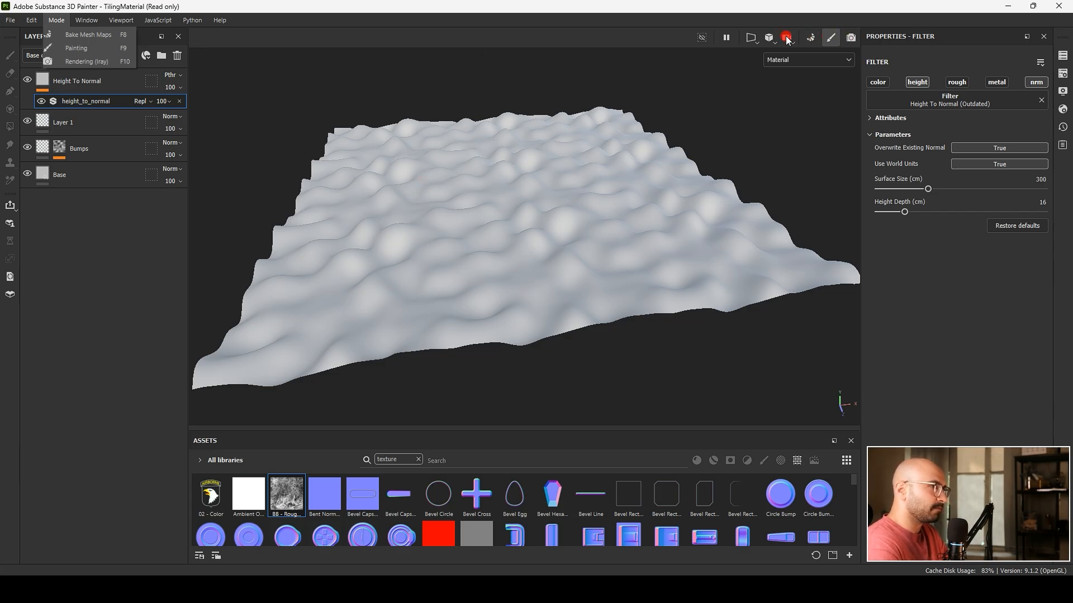
{"action": "left_click", "coordinate": [56, 20]}
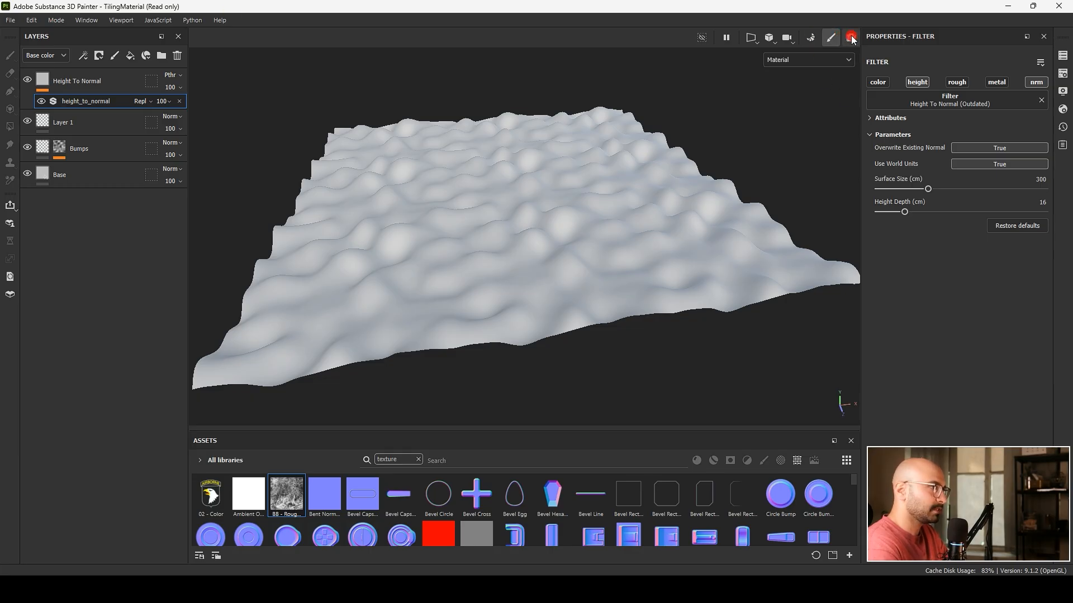
{"action": "left_click_drag", "start_coordinate": [656, 172], "coordinate": [581, 207], "text": "alt"}
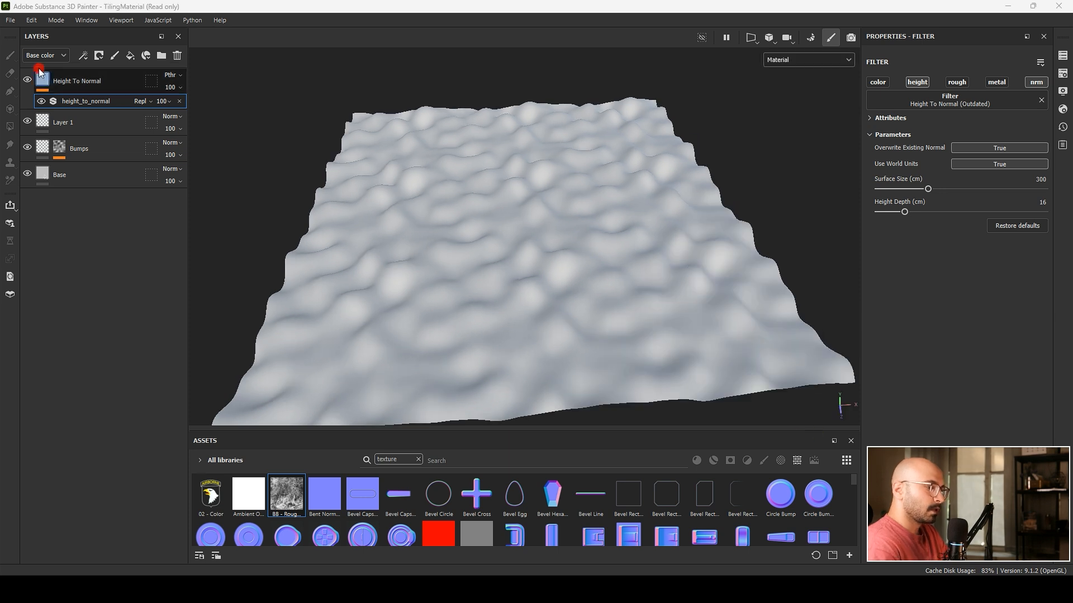
{"action": "left_click", "coordinate": [73, 21]}
{"action": "left_click", "coordinate": [74, 20]}
{"action": "left_click", "coordinate": [77, 21]}
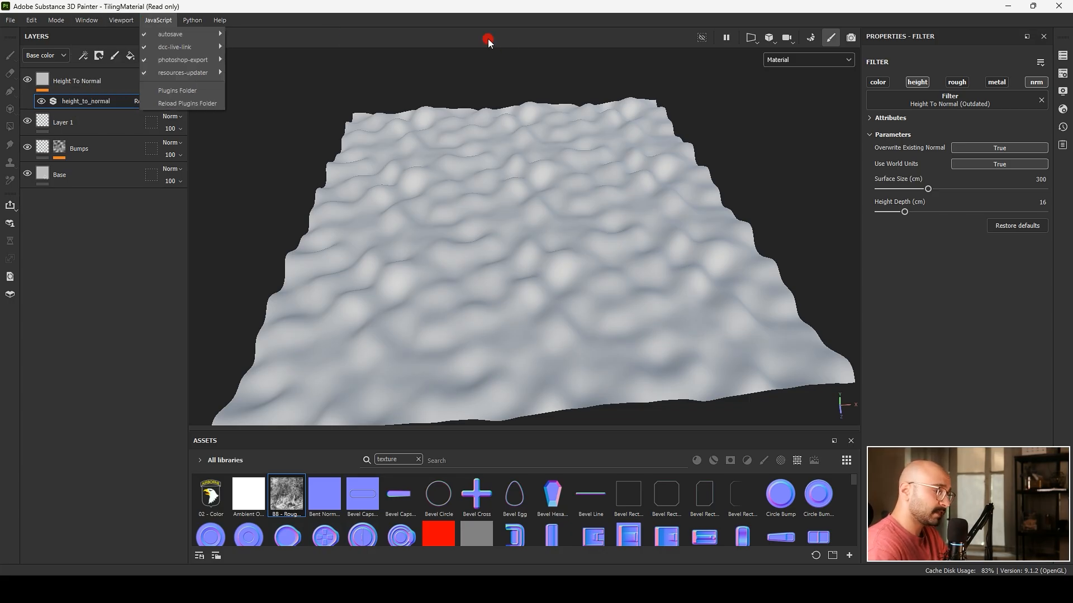
{"action": "mouse_move", "coordinate": [86, 23]}
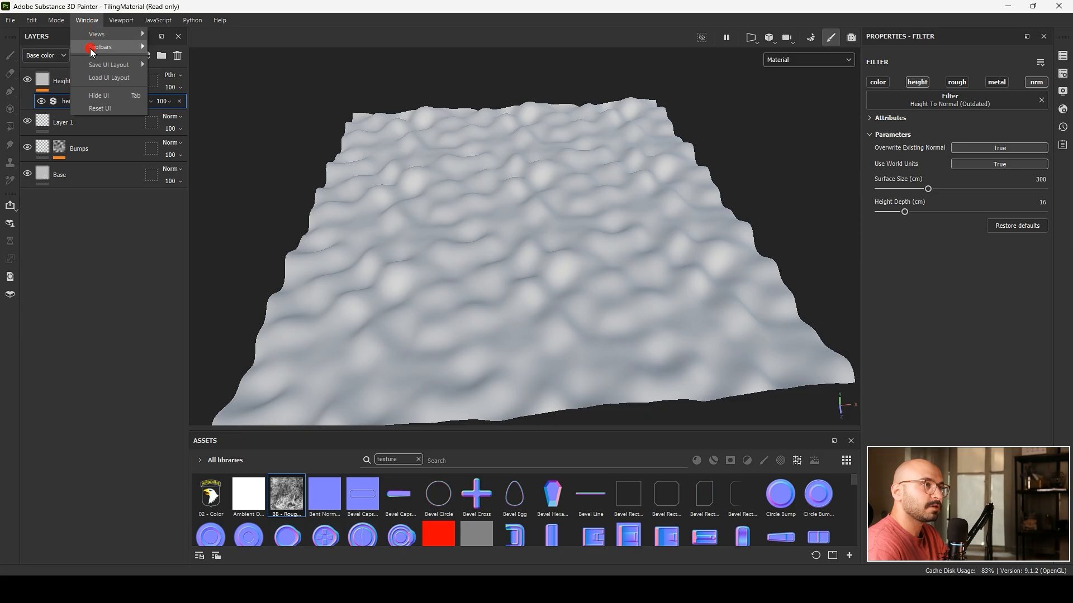
{"action": "mouse_move", "coordinate": [140, 38]}
{"action": "mouse_move", "coordinate": [192, 20]}
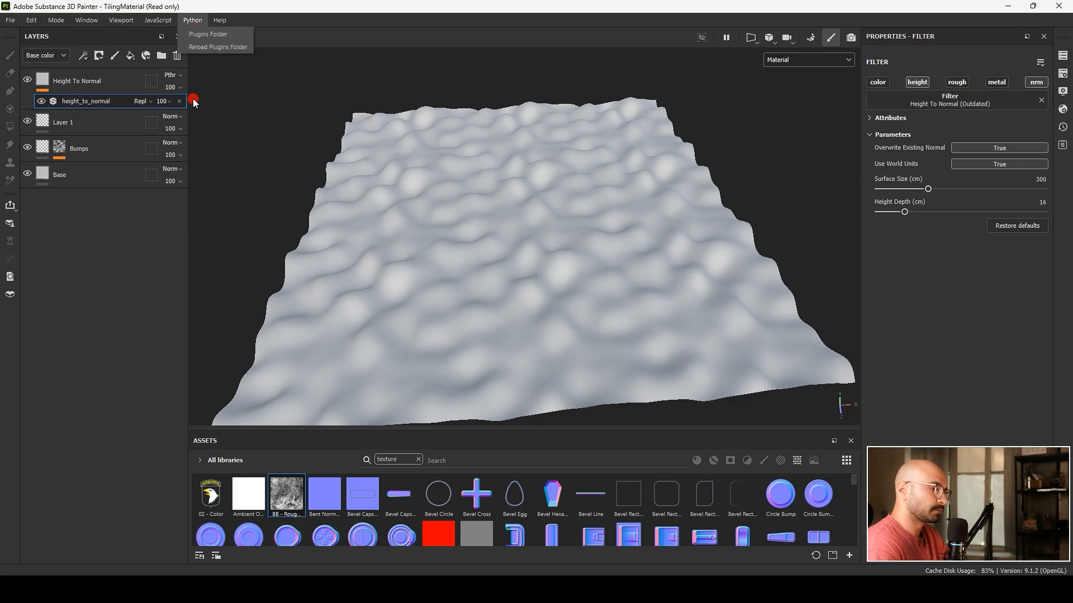
Hide the Assets panel from the workspace.
{"action": "mouse_move", "coordinate": [87, 20]}
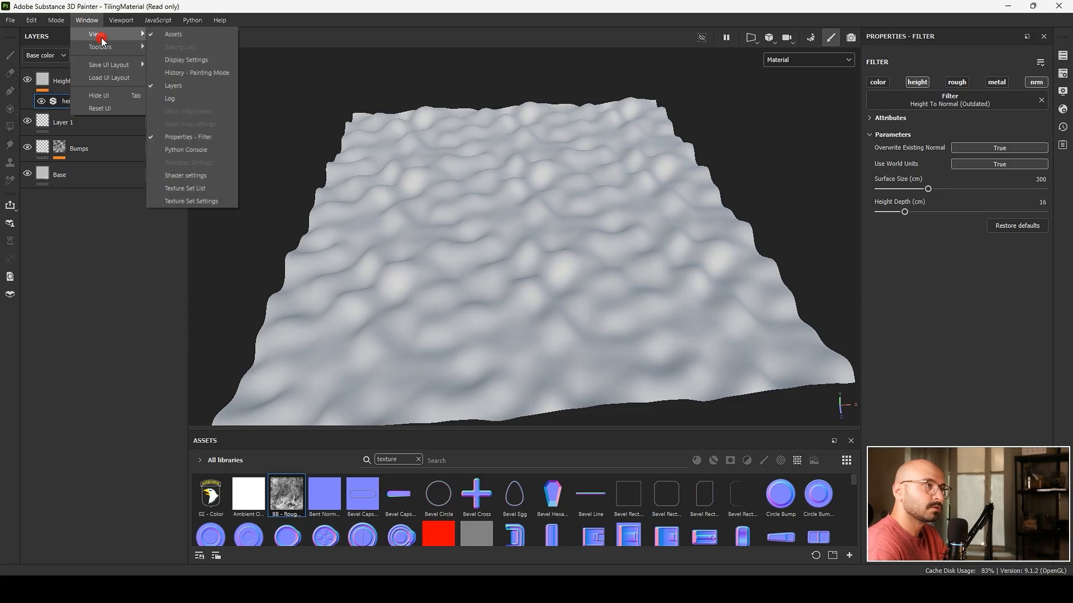
{"action": "left_click", "coordinate": [173, 34]}
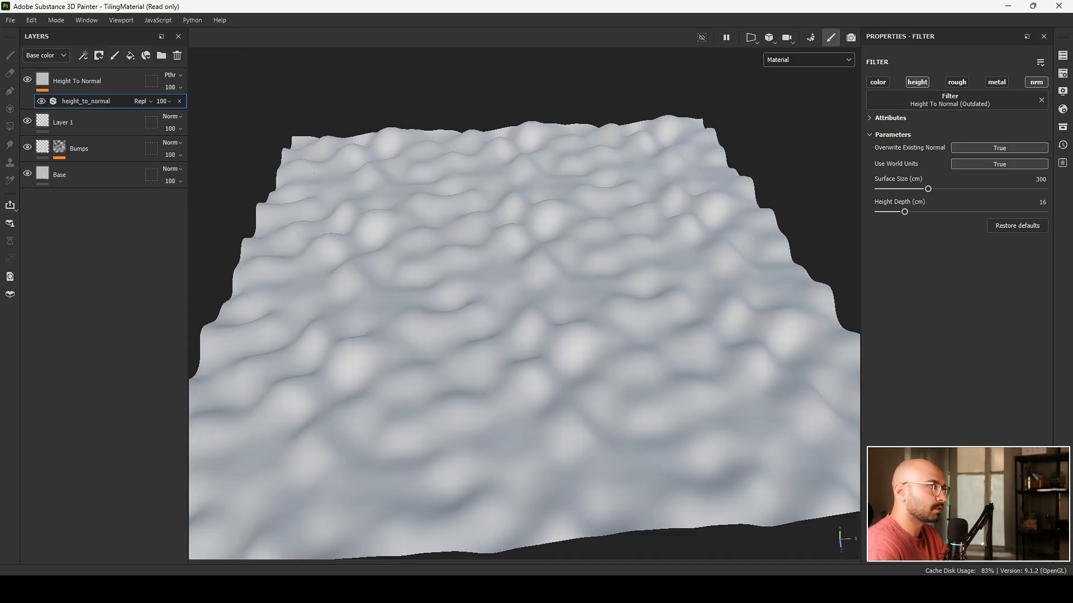
Look at the Display Settings and Shader Settings panels docked beside the properties, and close them again.
{"action": "left_click", "coordinate": [1062, 56]}
{"action": "left_click", "coordinate": [1046, 57]}
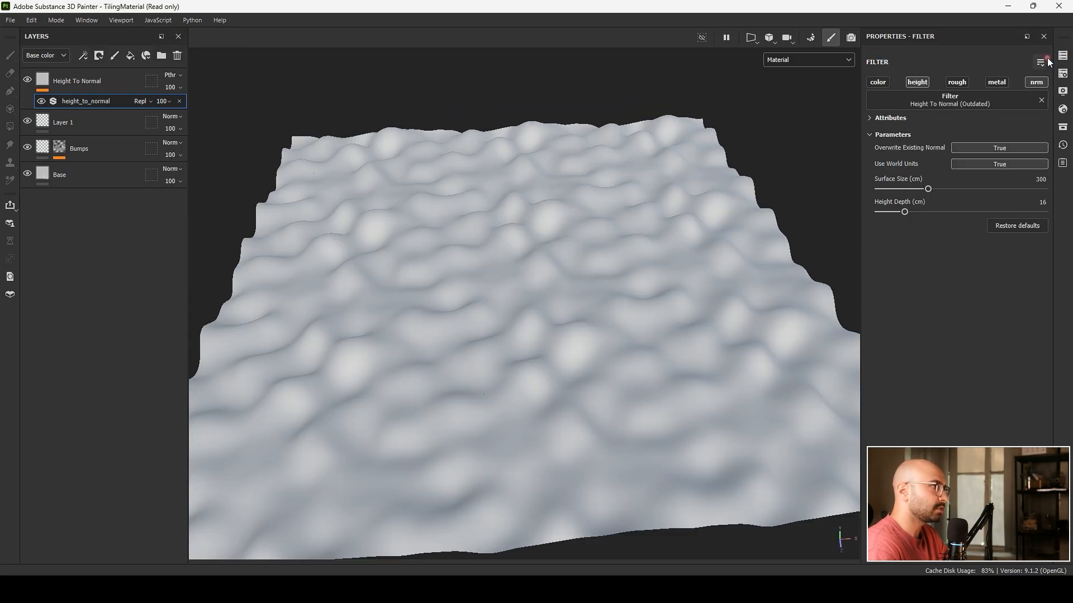
{"action": "left_click", "coordinate": [1063, 91]}
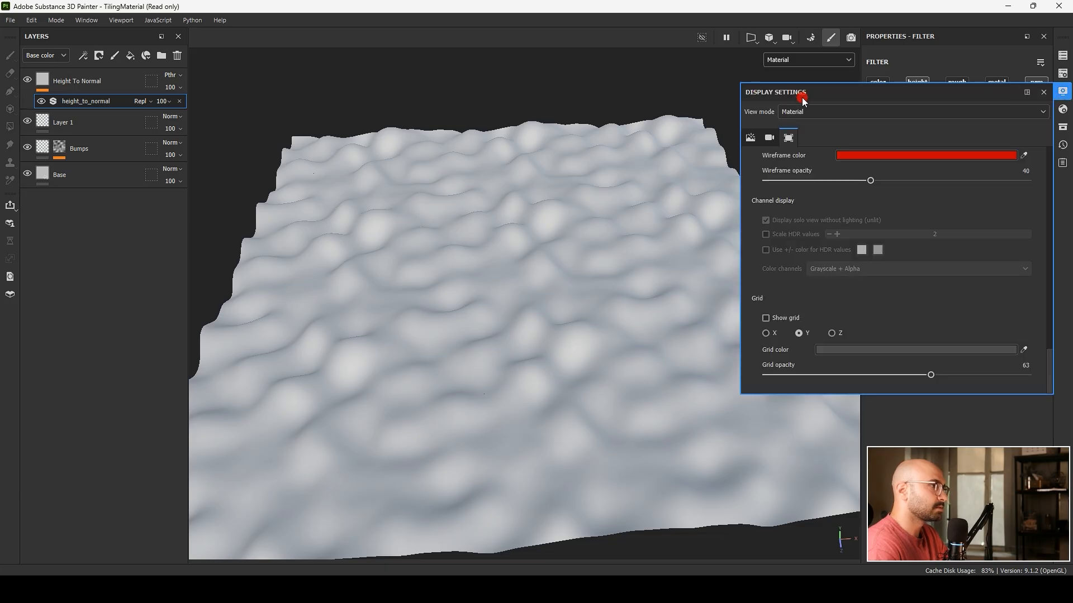
{"action": "left_click", "coordinate": [1063, 109]}
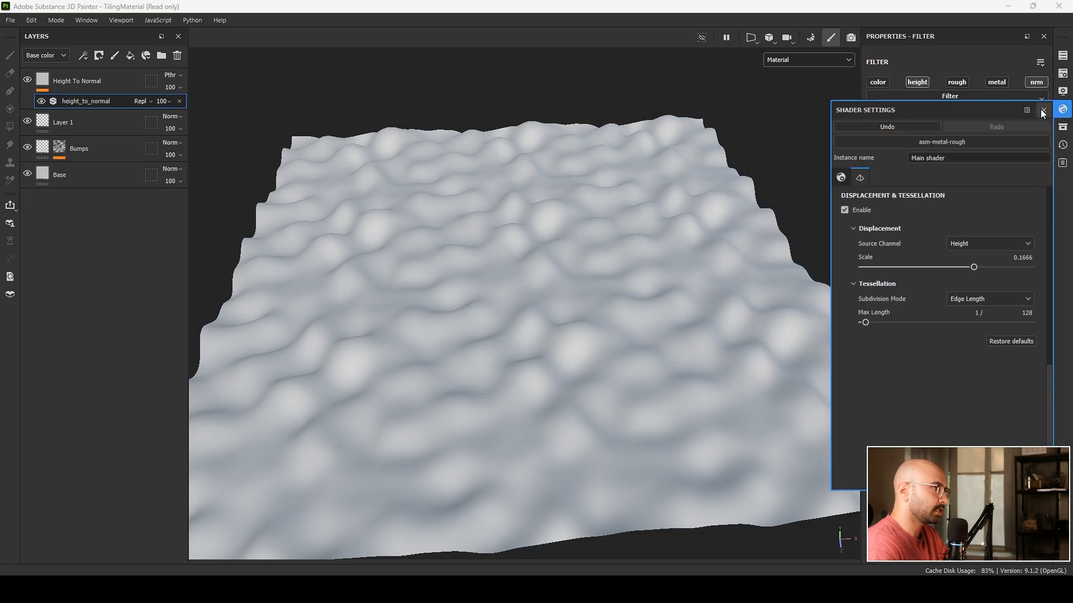
{"action": "left_click", "coordinate": [1043, 110]}
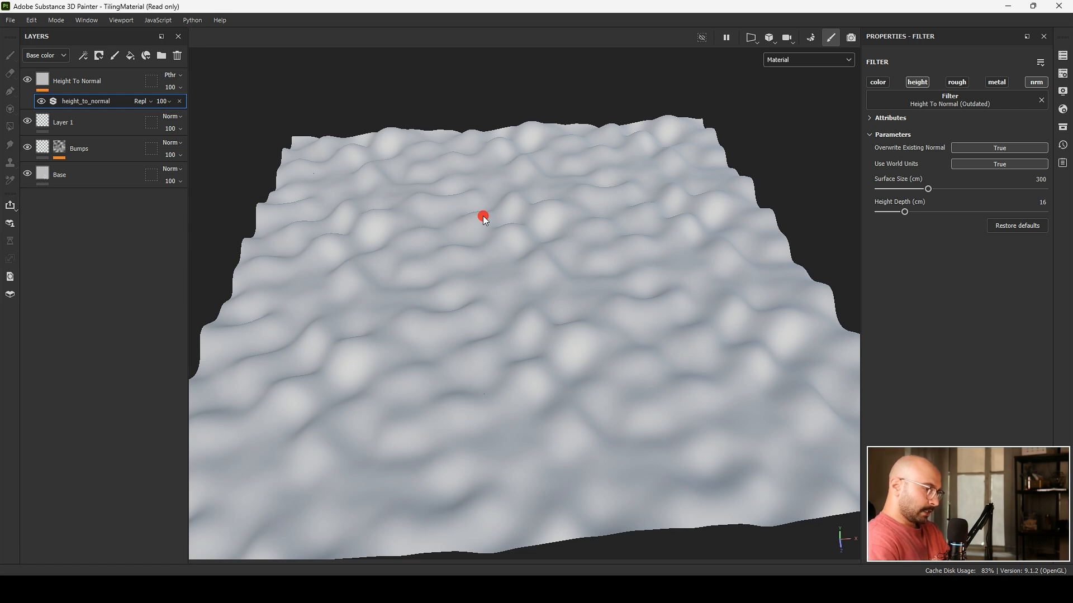
Check the options for saving the UI layout, and hide and restore the whole interface several times.
{"action": "left_click_drag", "start_coordinate": [485, 218], "coordinate": [347, 157], "text": "alt"}
{"action": "left_click", "coordinate": [95, 22]}
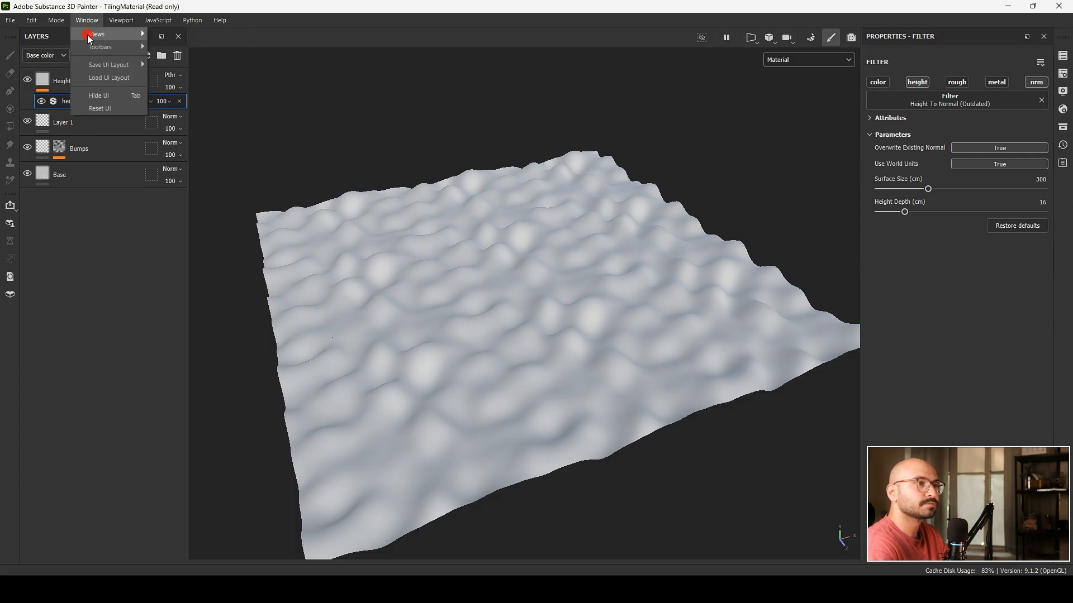
{"action": "mouse_move", "coordinate": [104, 67]}
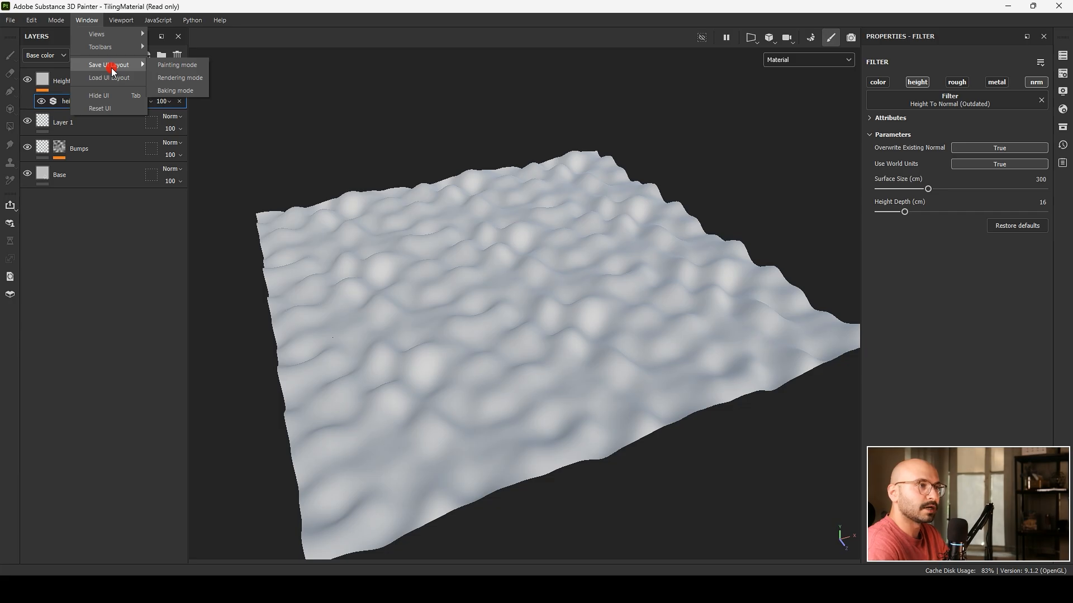
{"action": "left_click", "coordinate": [119, 97]}
{"action": "key", "text": "Tab"}
{"action": "key", "text": "Tab"}
{"action": "key", "text": "Tab"}
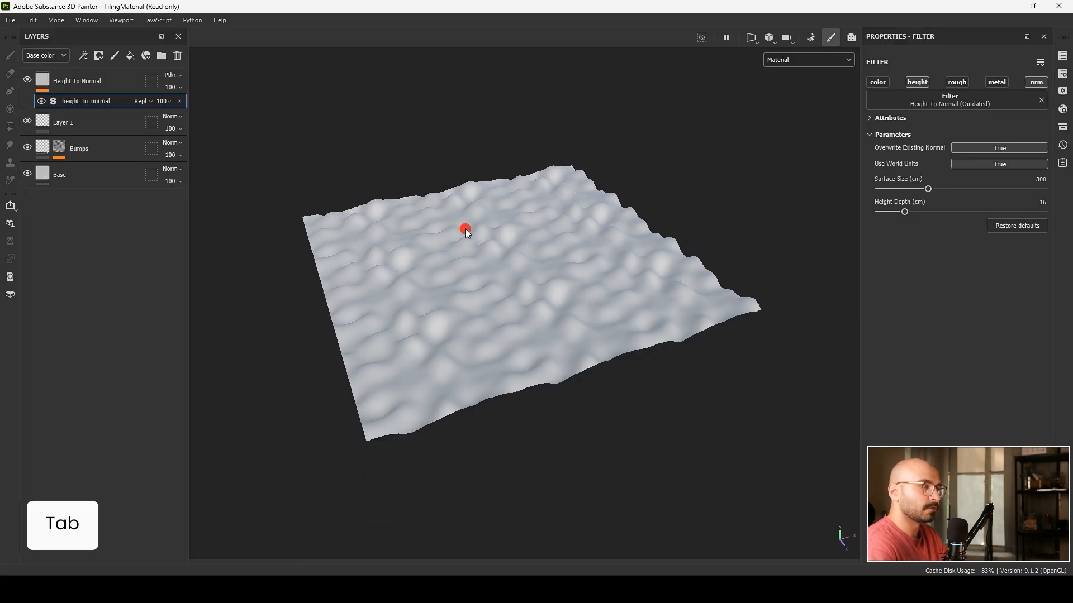
{"action": "left_click_drag", "start_coordinate": [465, 228], "coordinate": [478, 259], "text": "alt"}
{"action": "key", "text": "Tab"}
{"action": "key", "text": "Tab"}
{"action": "key", "text": "Tab"}
{"action": "key", "text": "Tab"}
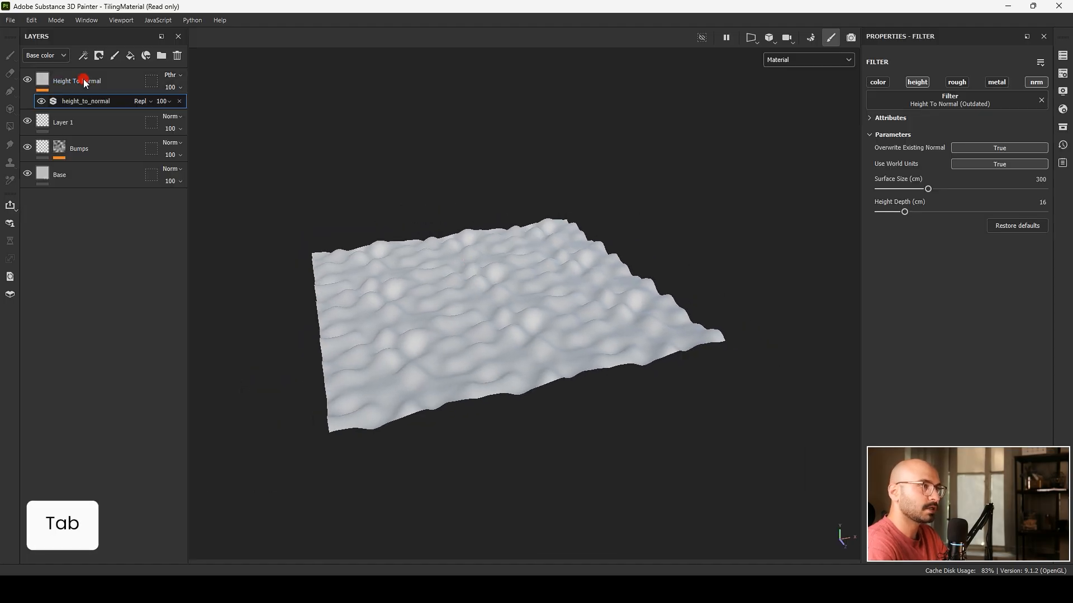
Reset the interface to its default layout.
{"action": "left_click", "coordinate": [120, 20]}
{"action": "left_click", "coordinate": [89, 21]}
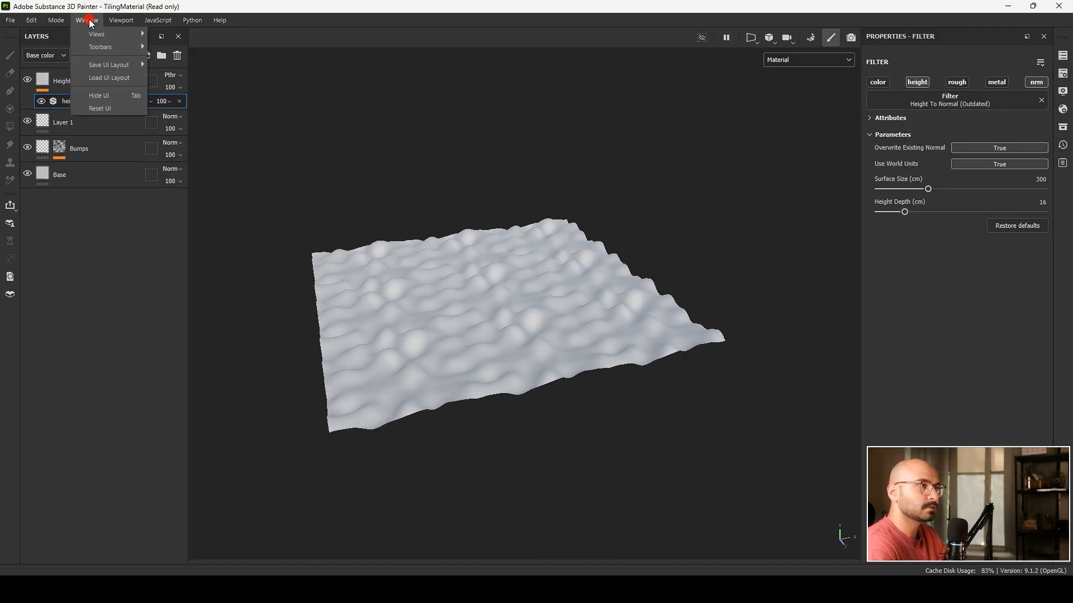
{"action": "left_click", "coordinate": [105, 110]}
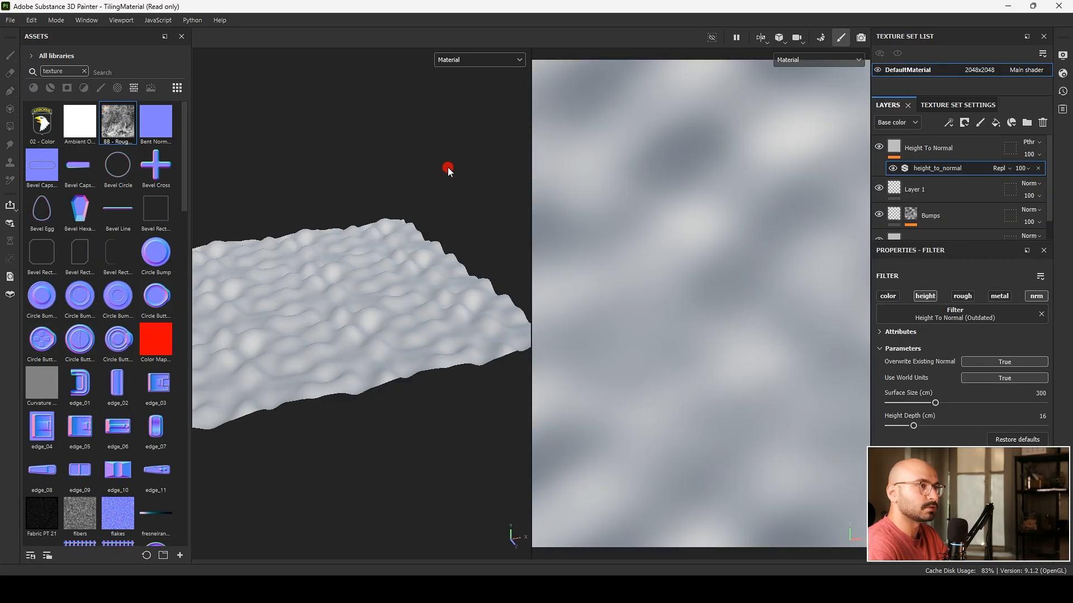
Examine the wavy tiling surface from different angles and distances in the 3D view.
{"action": "scroll", "coordinate": [438, 227], "scroll_direction": "down", "scroll_amount": 5}
{"action": "mouse_move", "coordinate": [438, 227]}
{"action": "middle_mouse_down", "text": "alt"}
{"action": "mouse_move", "coordinate": [419, 224]}
{"action": "mouse_move", "coordinate": [447, 212]}
{"action": "middle_mouse_up", "text": "alt"}
{"action": "left_click_drag", "start_coordinate": [447, 212], "coordinate": [370, 206], "text": "alt"}
{"action": "scroll", "coordinate": [370, 205], "scroll_direction": "up", "scroll_amount": 4}
{"action": "middle_click_drag", "start_coordinate": [369, 206], "coordinate": [371, 145], "text": "alt"}
{"action": "mouse_move", "coordinate": [371, 146]}
{"action": "left_mouse_down", "text": "alt"}
{"action": "mouse_move", "coordinate": [378, 196]}
{"action": "mouse_move", "coordinate": [364, 179]}
{"action": "left_mouse_up", "text": "alt"}
{"action": "left_click", "coordinate": [176, 292]}
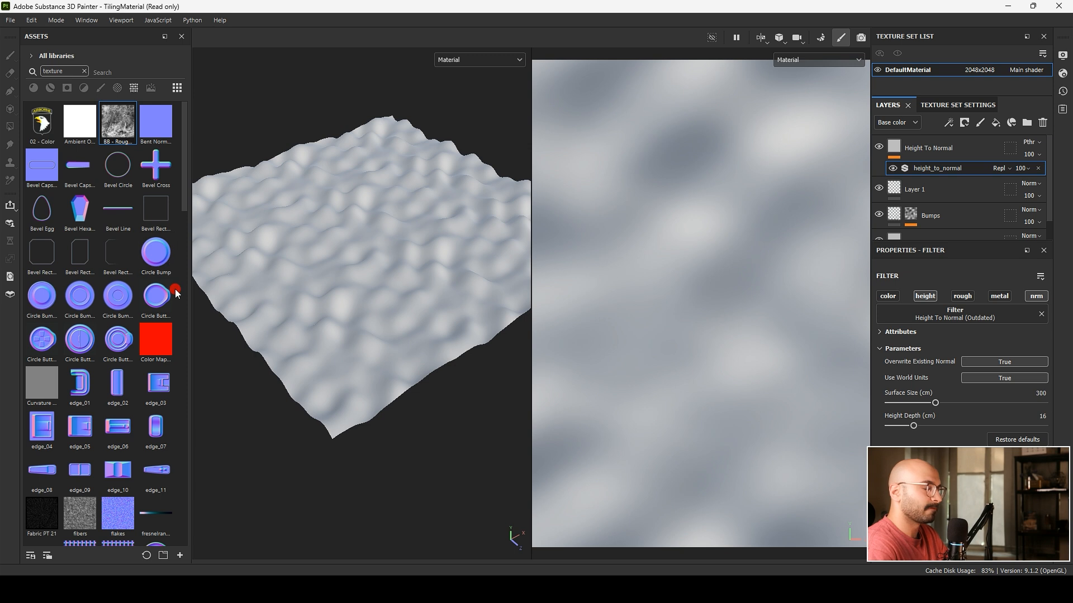
{"action": "left_click_drag", "start_coordinate": [263, 258], "coordinate": [278, 308], "text": "alt"}
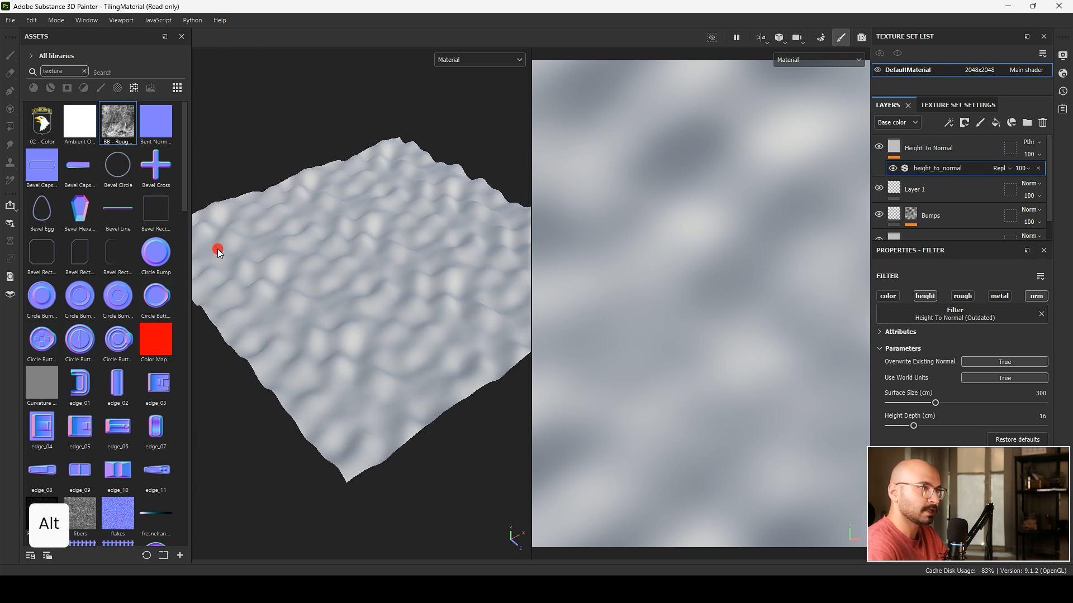
Switch the viewport from the split 3D/2D display to 3D only.
{"action": "left_click", "coordinate": [102, 20]}
{"action": "left_click", "coordinate": [114, 21]}
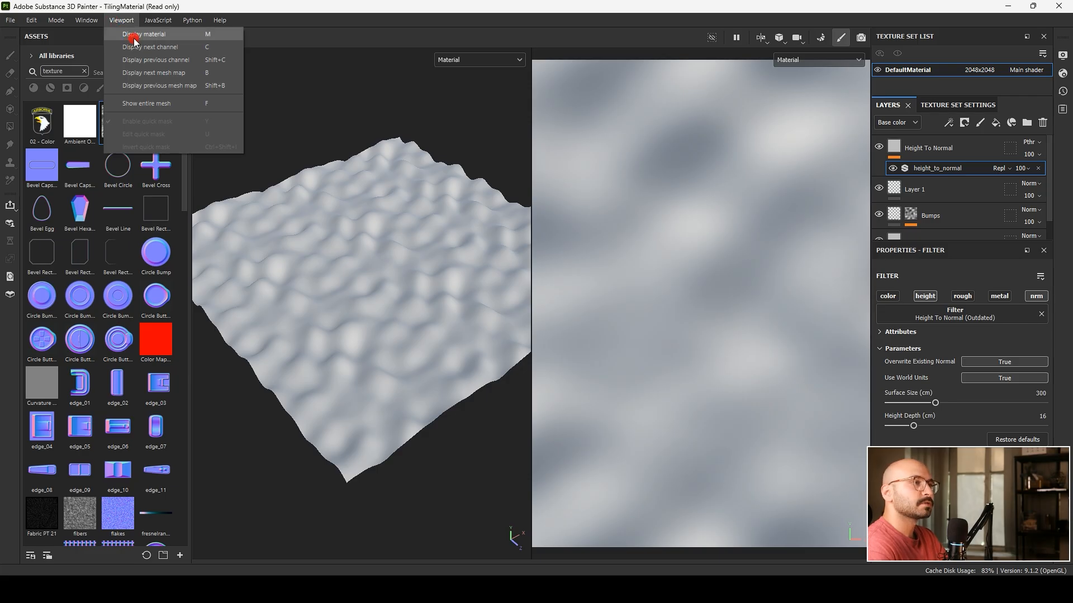
{"action": "left_click", "coordinate": [762, 38]}
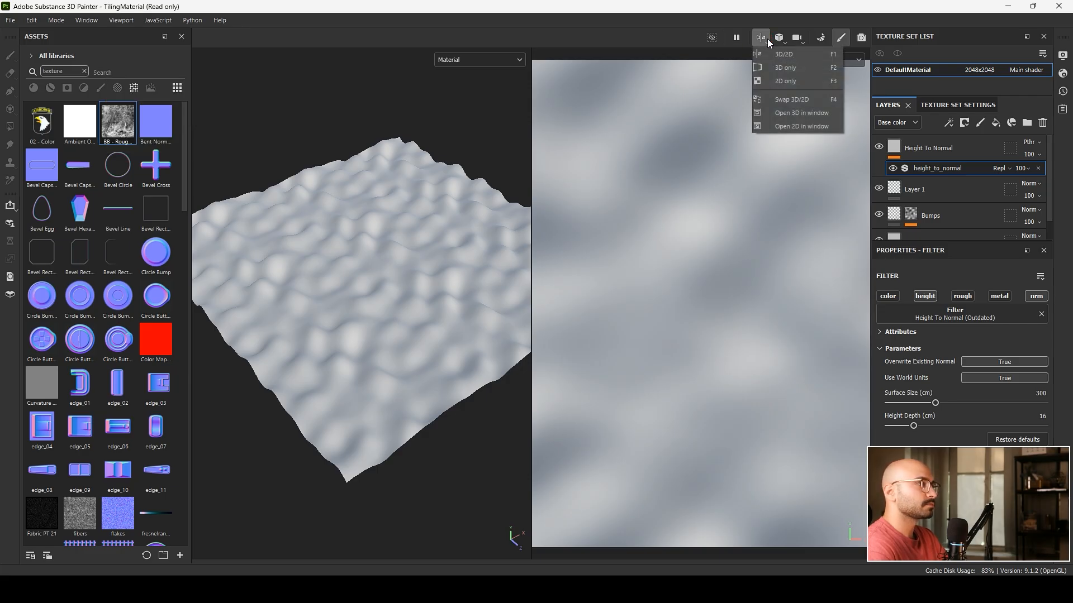
{"action": "left_click", "coordinate": [782, 72]}
Cycle the viewport through the individual channels, including Height, Roughness and Normal+Height+Mesh, and return to the full material display.
{"action": "left_click", "coordinate": [119, 21]}
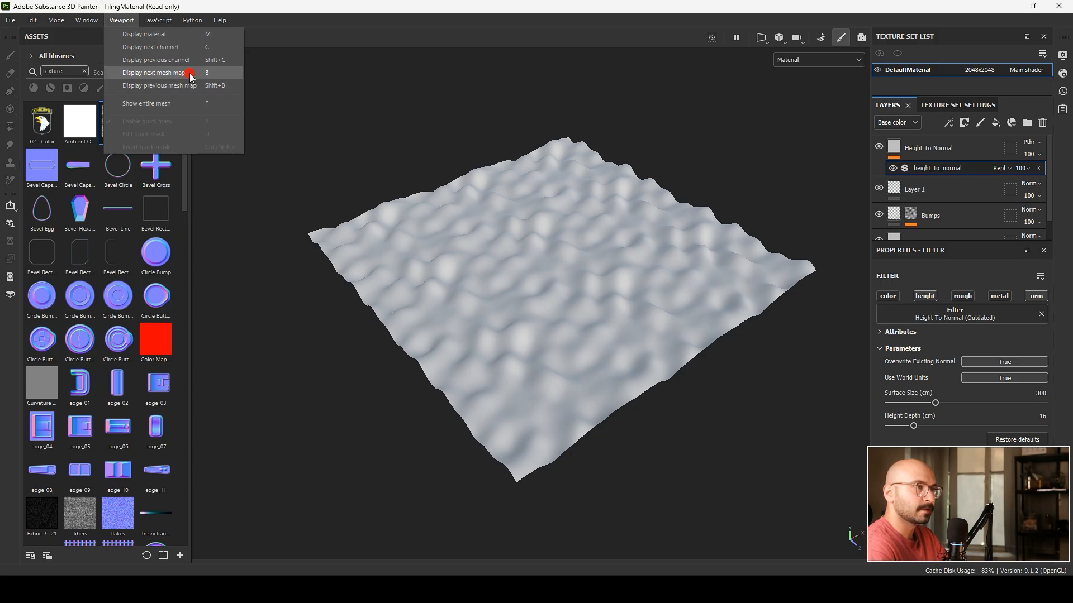
{"action": "key", "text": "alt"}
{"action": "left_click_drag", "start_coordinate": [482, 232], "coordinate": [460, 228], "text": "alt"}
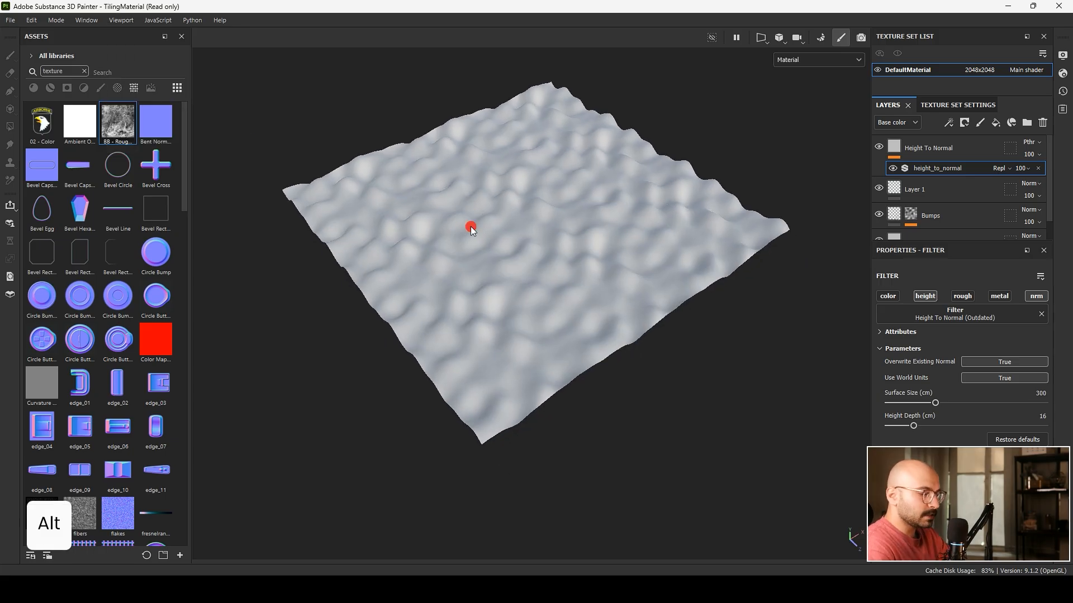
{"action": "key", "text": "c"}
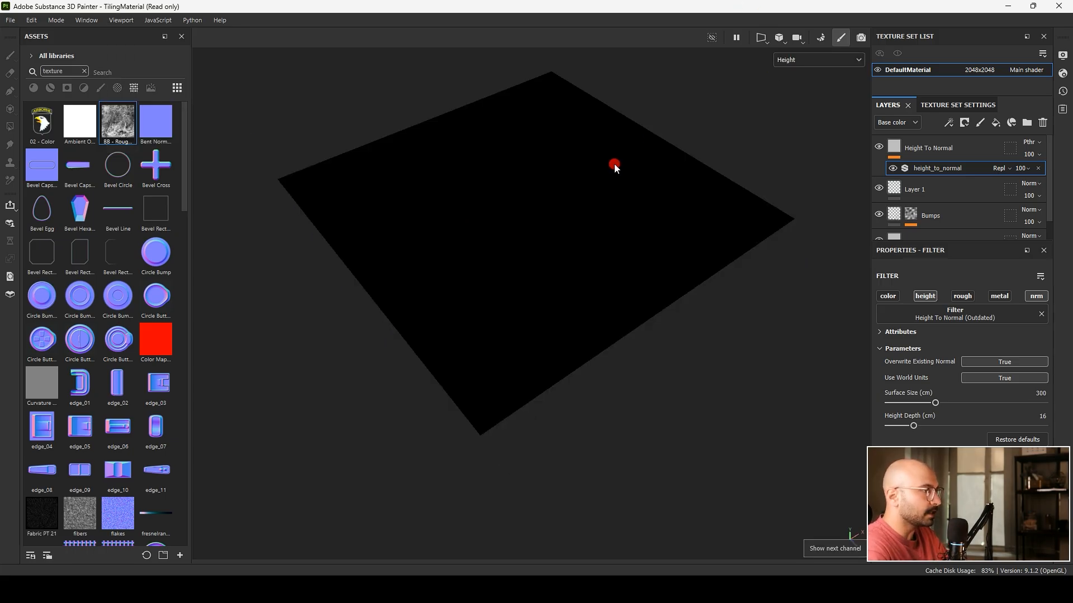
{"action": "key", "text": "c"}
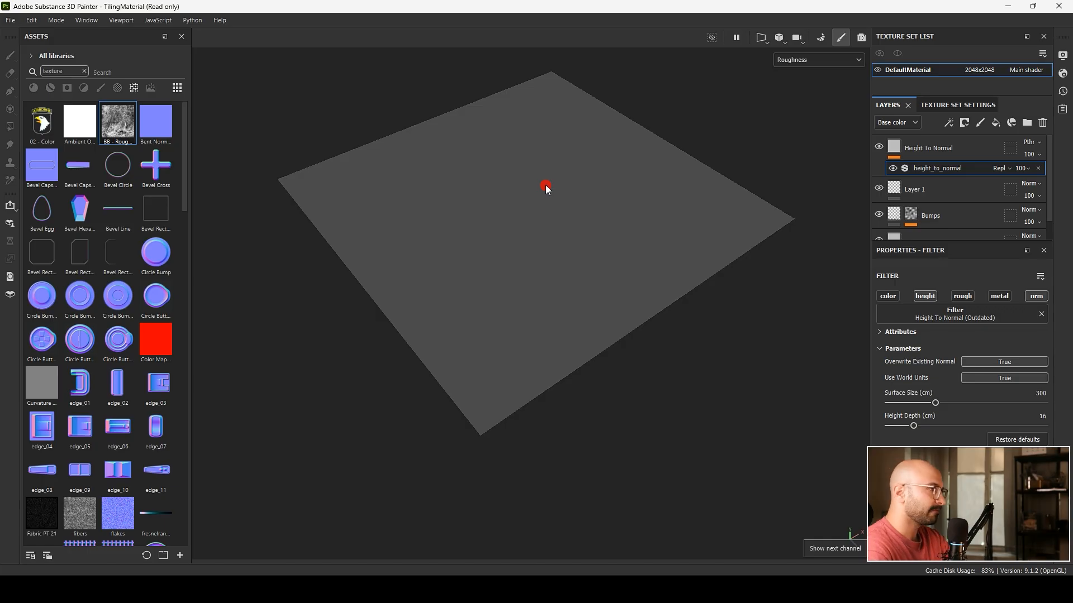
{"action": "key", "text": "c"}
{"action": "key", "text": "c"}
{"action": "key", "text": "c"}
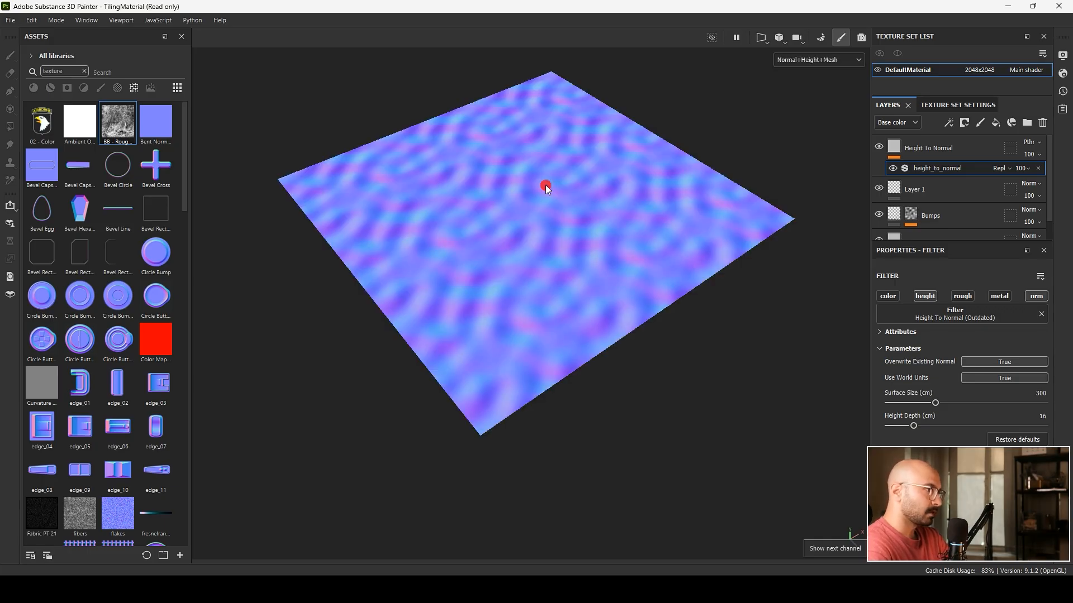
{"action": "key", "text": "c"}
{"action": "key", "text": "m"}
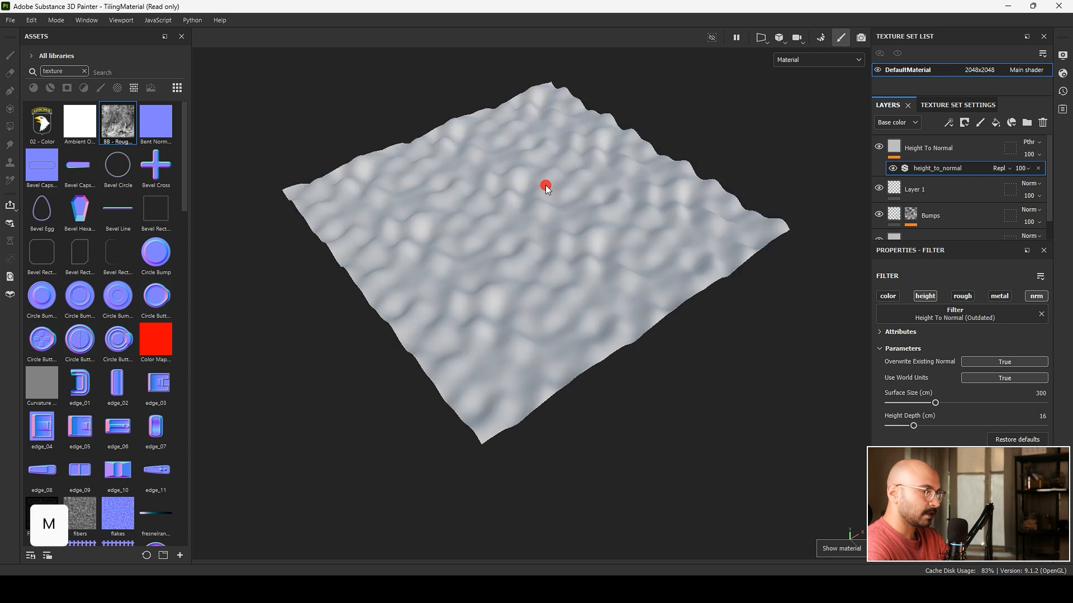
Alternate the viewport between channels and mesh maps, ending on the Roughness channel.
{"action": "key", "text": "c"}
{"action": "key", "text": "b"}
{"action": "key", "text": "c"}
{"action": "key", "text": "b"}
{"action": "key", "text": "b"}
{"action": "key", "text": "c"}
{"action": "key", "text": "c"}
{"action": "key", "text": "c"}
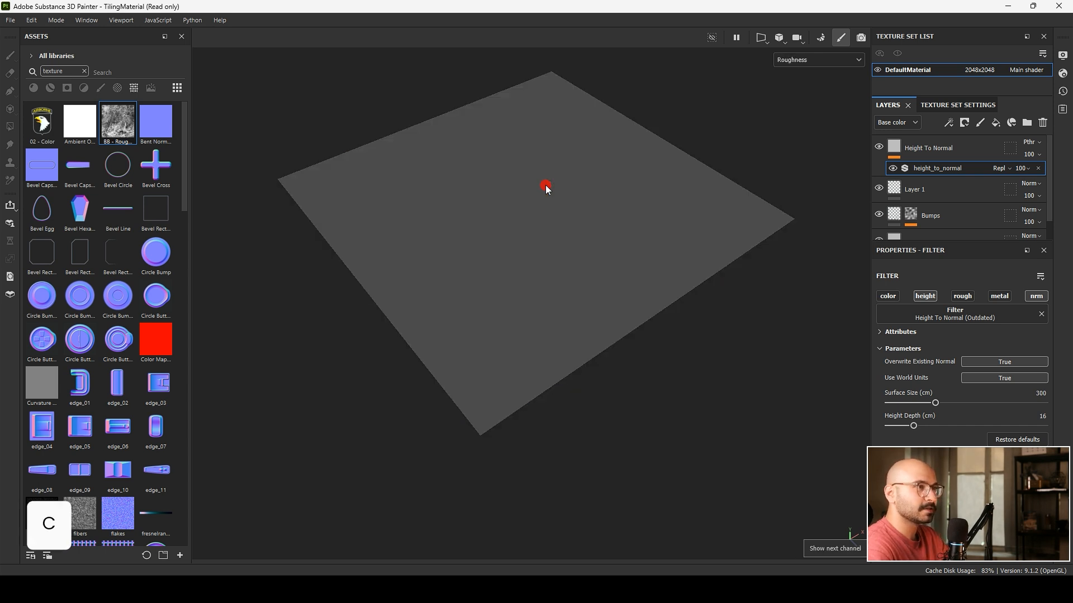
Frame the entire mesh in the viewport, pan it out of sight, and frame it again.
{"action": "left_click", "coordinate": [115, 20]}
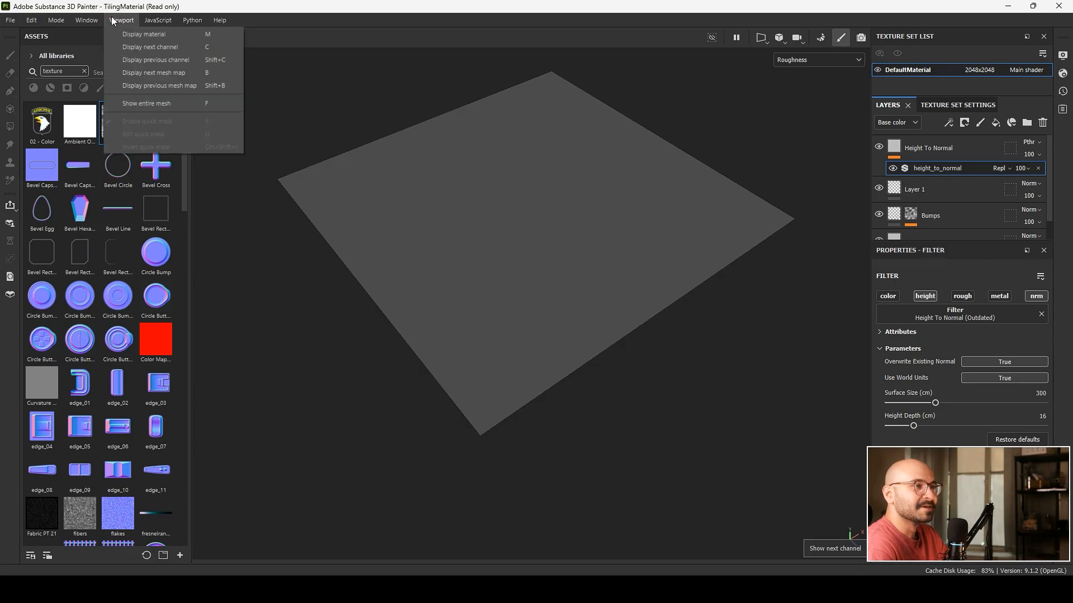
{"action": "left_click", "coordinate": [147, 104]}
{"action": "scroll", "coordinate": [535, 240], "scroll_direction": "down", "scroll_amount": 10}
{"action": "scroll", "coordinate": [543, 255], "scroll_direction": "down", "scroll_amount": 3}
{"action": "middle_click_drag", "start_coordinate": [543, 255], "coordinate": [800, 3], "text": "alt"}
{"action": "middle_click_drag", "start_coordinate": [668, 264], "coordinate": [716, 152], "text": "alt"}
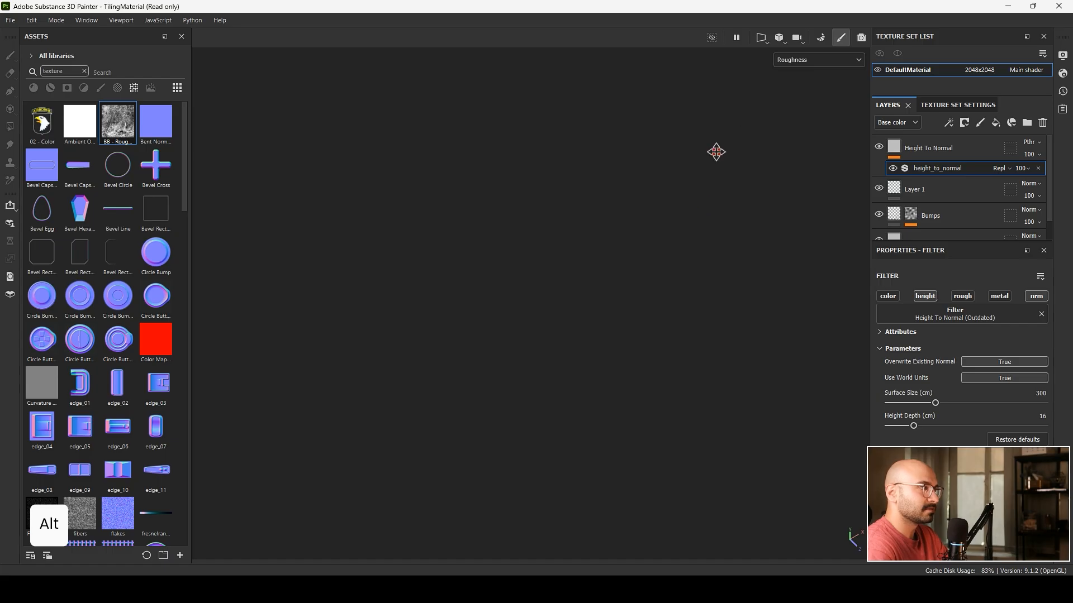
{"action": "key", "text": "f"}
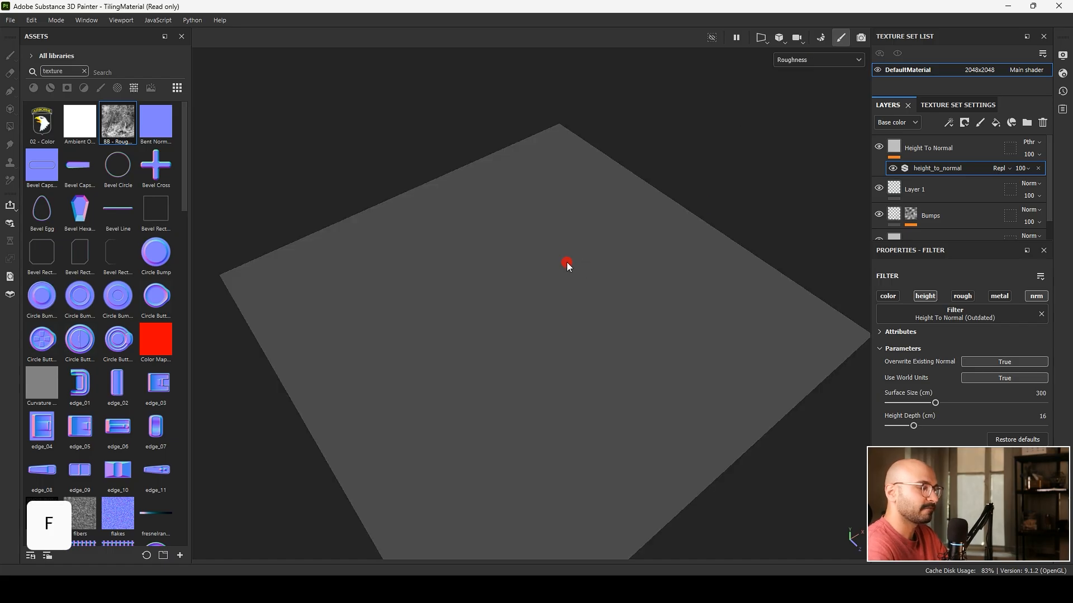
Display the full material again and refit the entire mesh in the viewport after panning away from it.
{"action": "key", "text": "m"}
{"action": "scroll", "coordinate": [548, 250], "scroll_direction": "down", "scroll_amount": 2}
{"action": "middle_click_drag", "start_coordinate": [500, 266], "coordinate": [784, 48], "text": "alt"}
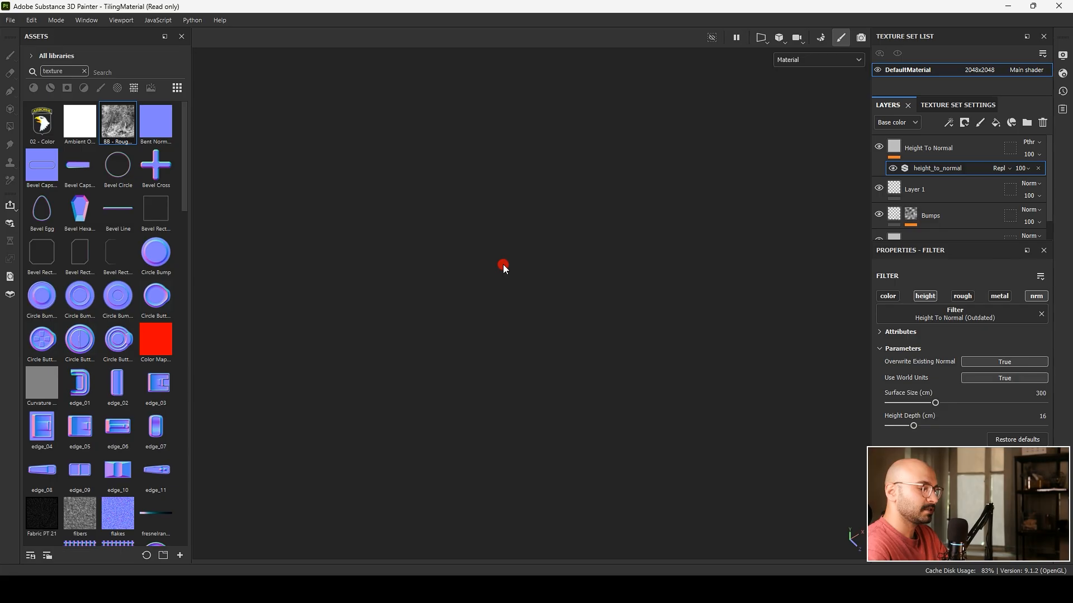
{"action": "key", "text": "f"}
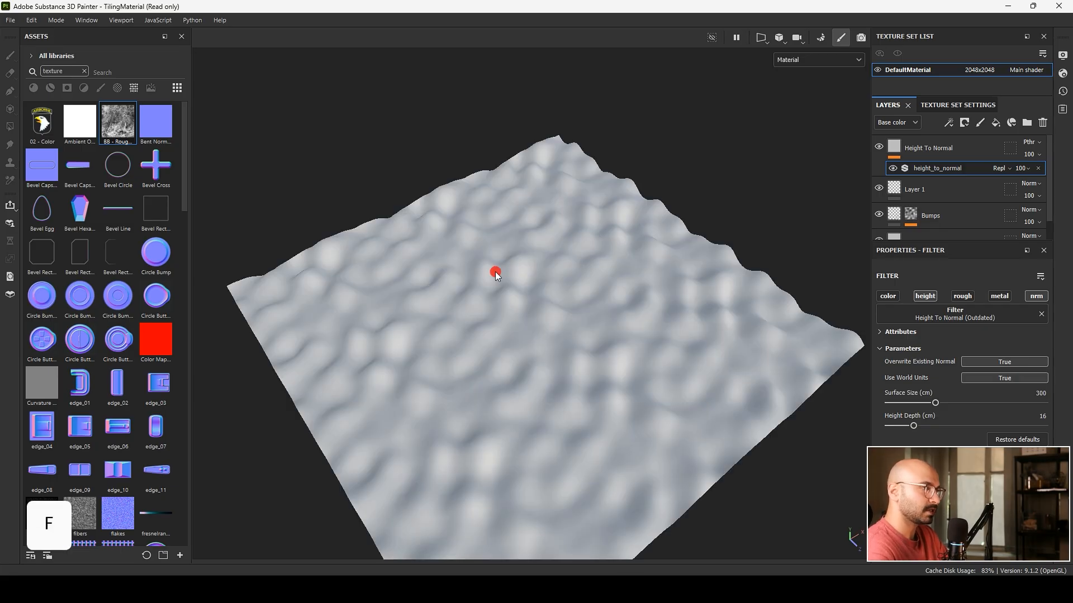
{"action": "left_click_drag", "start_coordinate": [476, 319], "coordinate": [461, 272], "text": "alt"}
Look through the JavaScript and Python plugin options, and open and close the JavaScript plugins folder.
{"action": "left_click", "coordinate": [161, 20]}
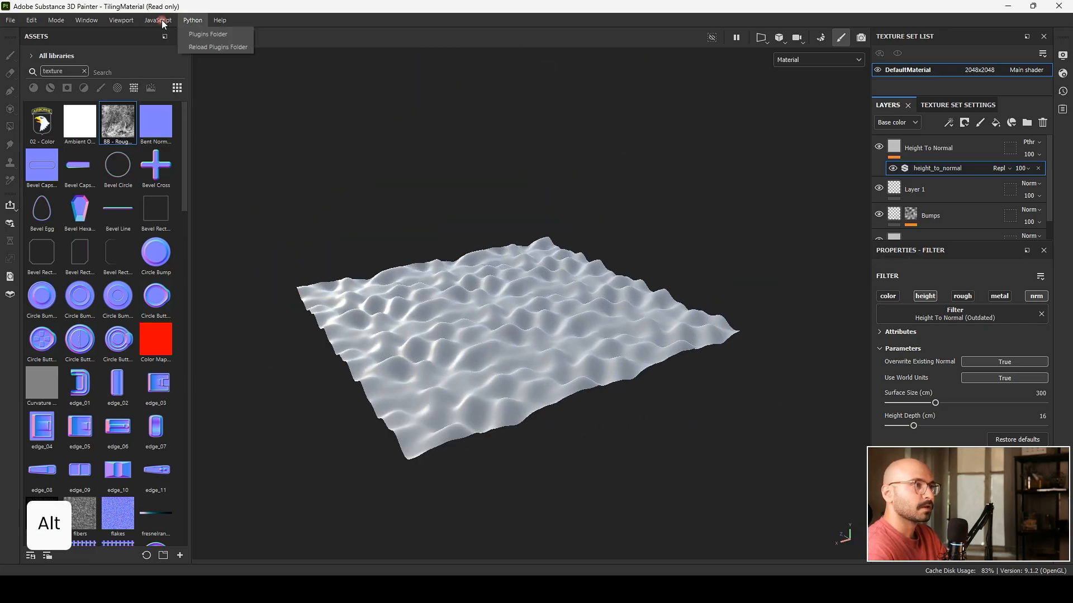
{"action": "left_click", "coordinate": [191, 20]}
{"action": "left_click", "coordinate": [161, 21]}
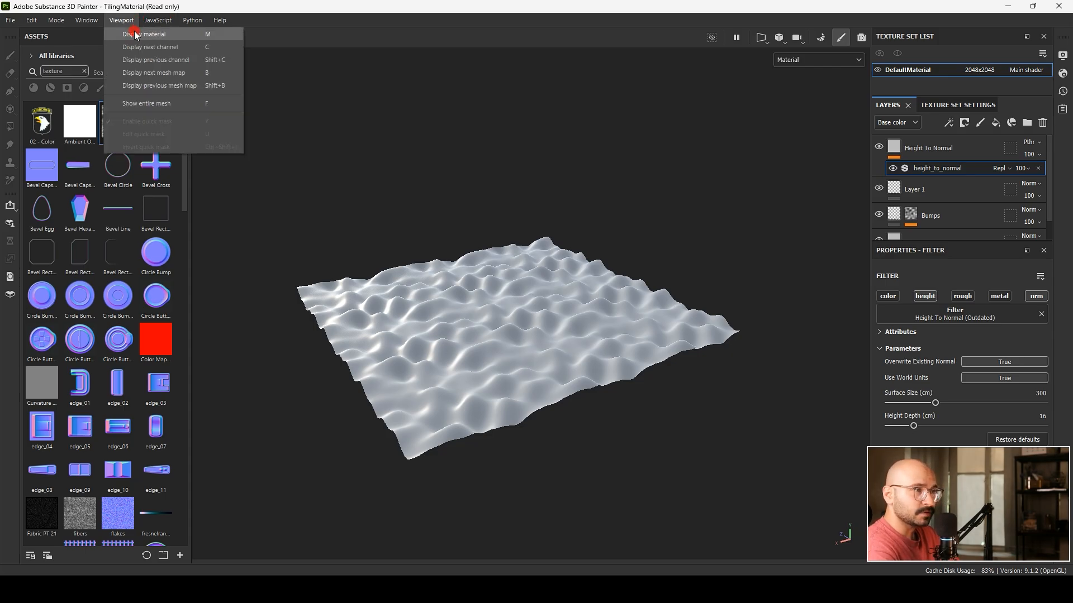
{"action": "left_click", "coordinate": [171, 74]}
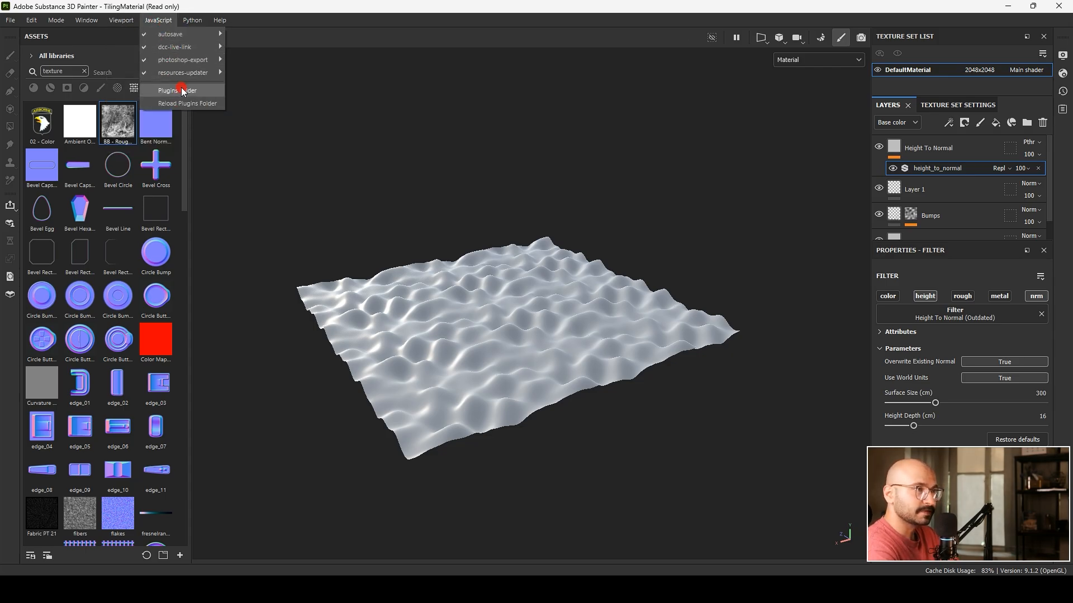
{"action": "left_click", "coordinate": [183, 93]}
{"action": "left_click_drag", "start_coordinate": [498, 167], "coordinate": [507, 135]}
{"action": "left_click", "coordinate": [957, 132]}
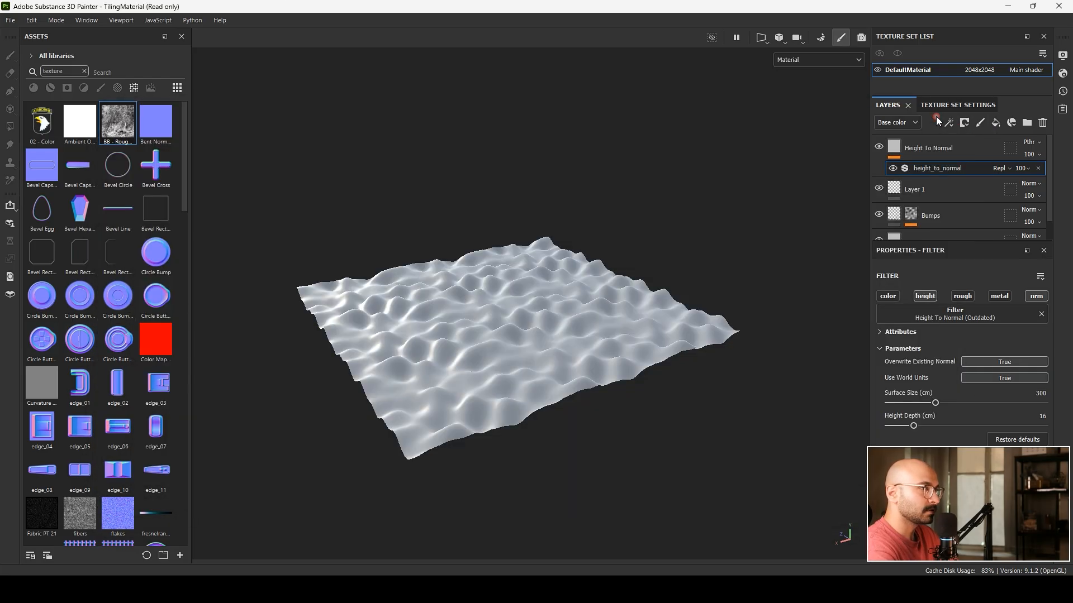
{"action": "left_click", "coordinate": [193, 21]}
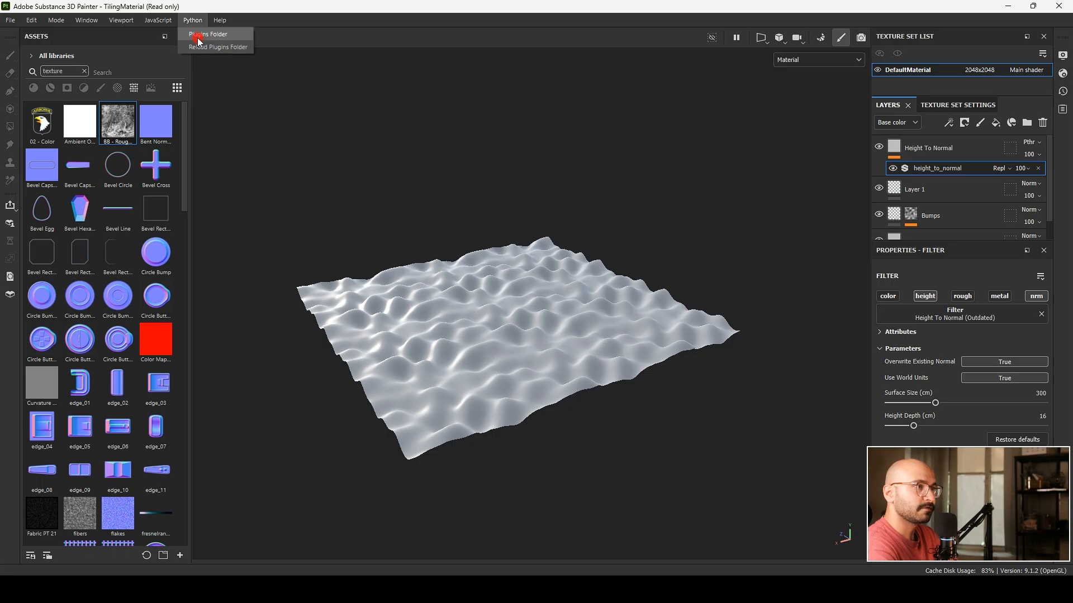
{"action": "mouse_move", "coordinate": [158, 20]}
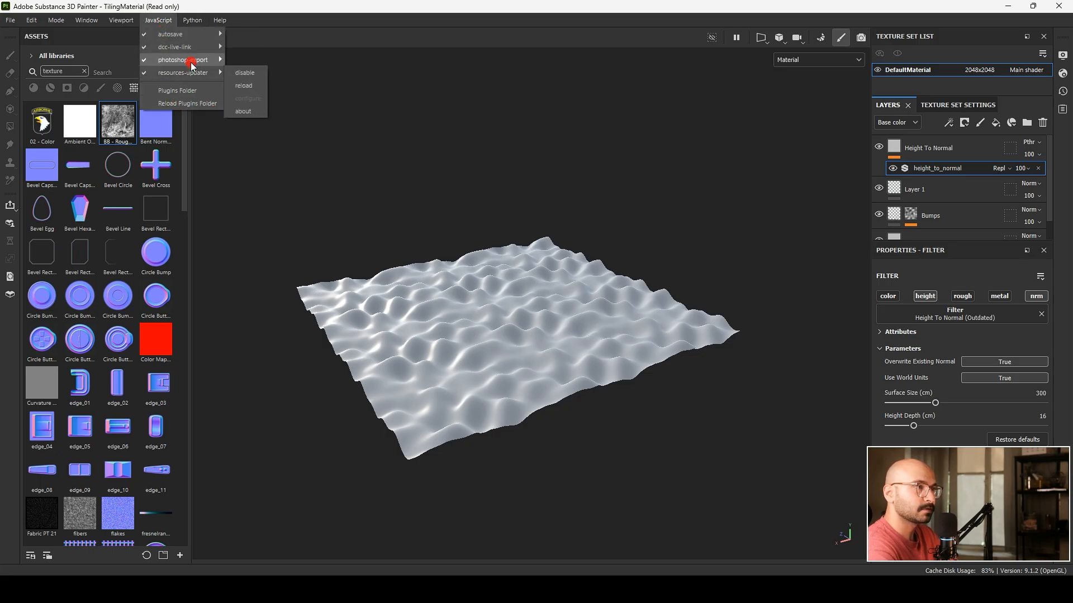
{"action": "mouse_move", "coordinate": [193, 40]}
Look through the help resources, including tutorials, release notes, documentation, shortcuts list and scripting documentation.
{"action": "mouse_move", "coordinate": [216, 24]}
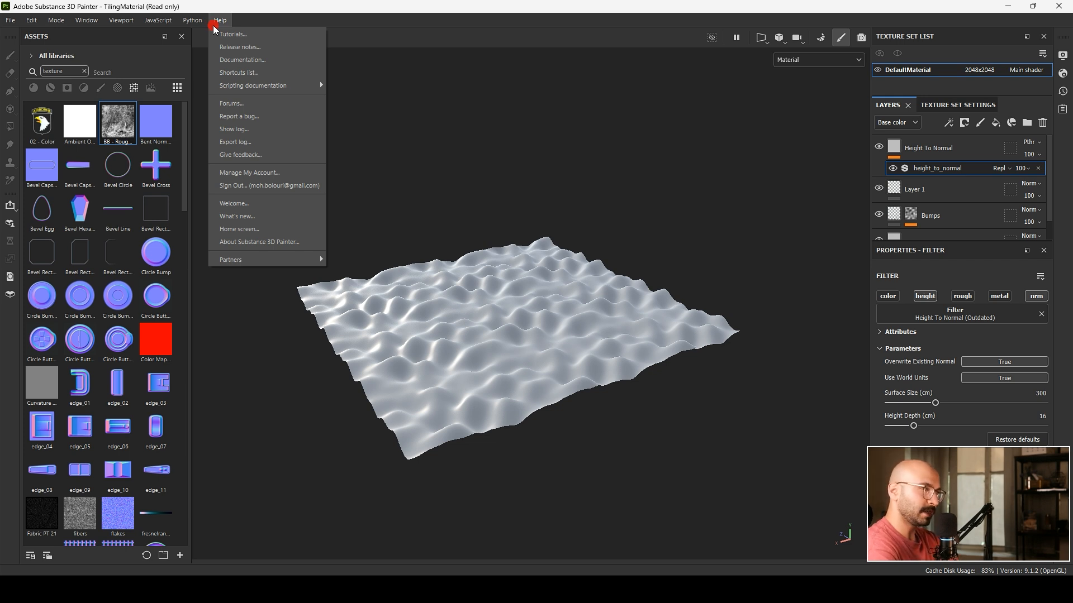
{"action": "key", "text": "Down"}
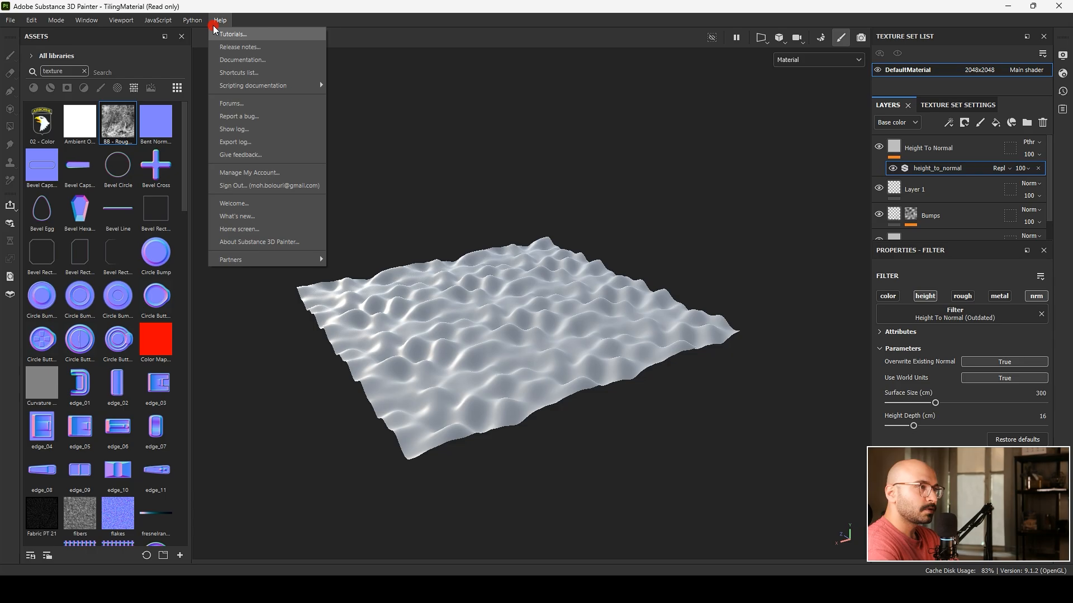
{"action": "key", "text": "Down"}
{"action": "key", "text": "Down"}
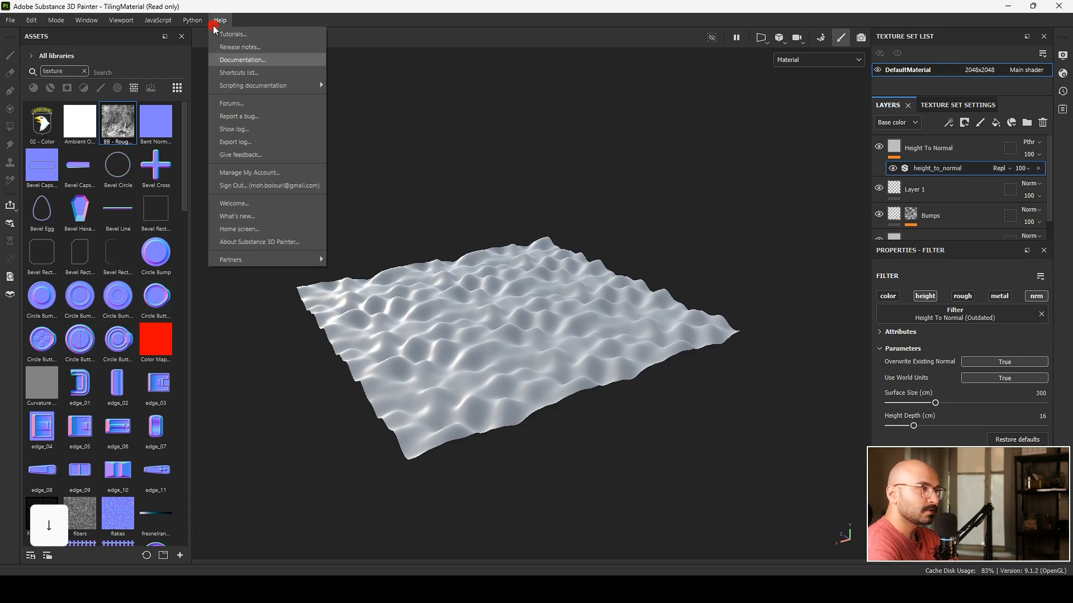
{"action": "key", "text": "Down"}
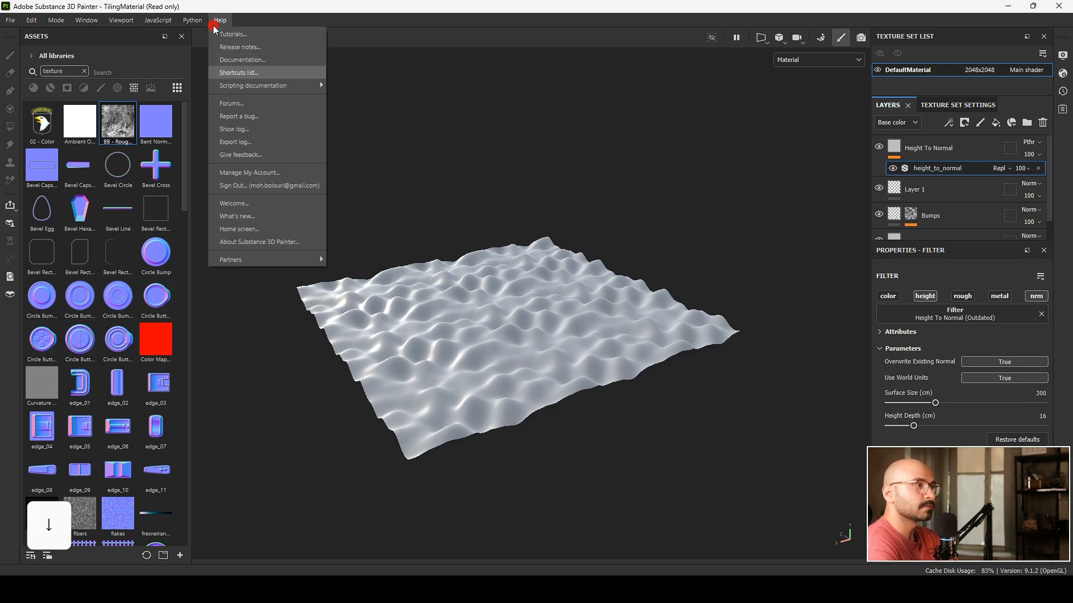
{"action": "key", "text": "Down"}
{"action": "key", "text": "Up"}
{"action": "key", "text": "Up"}
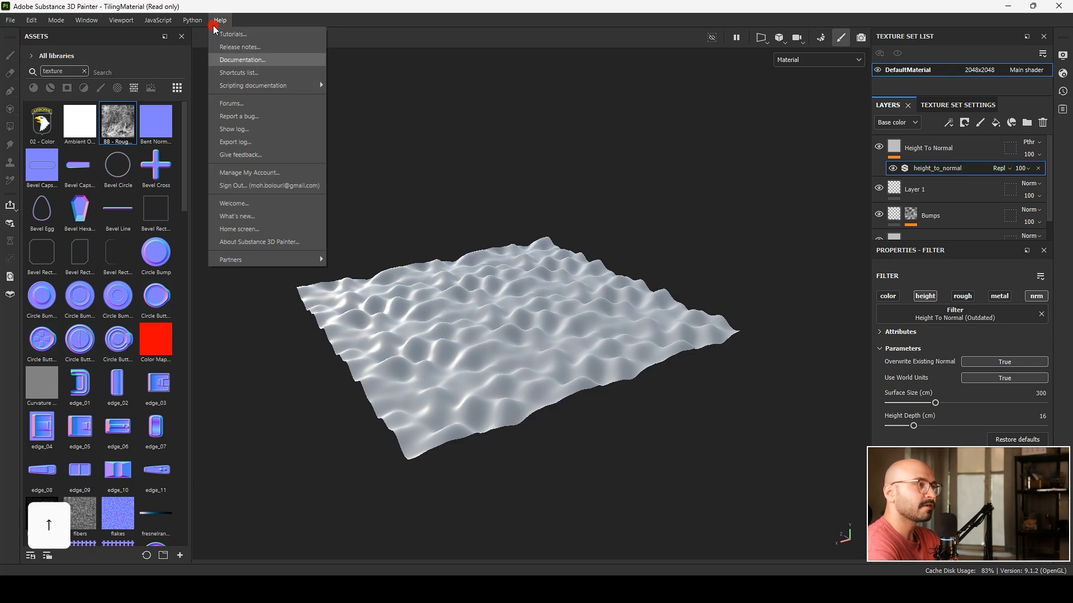
{"action": "key", "text": "Up"}
{"action": "key", "text": "Down"}
{"action": "key", "text": "Down"}
{"action": "key", "text": "Down"}
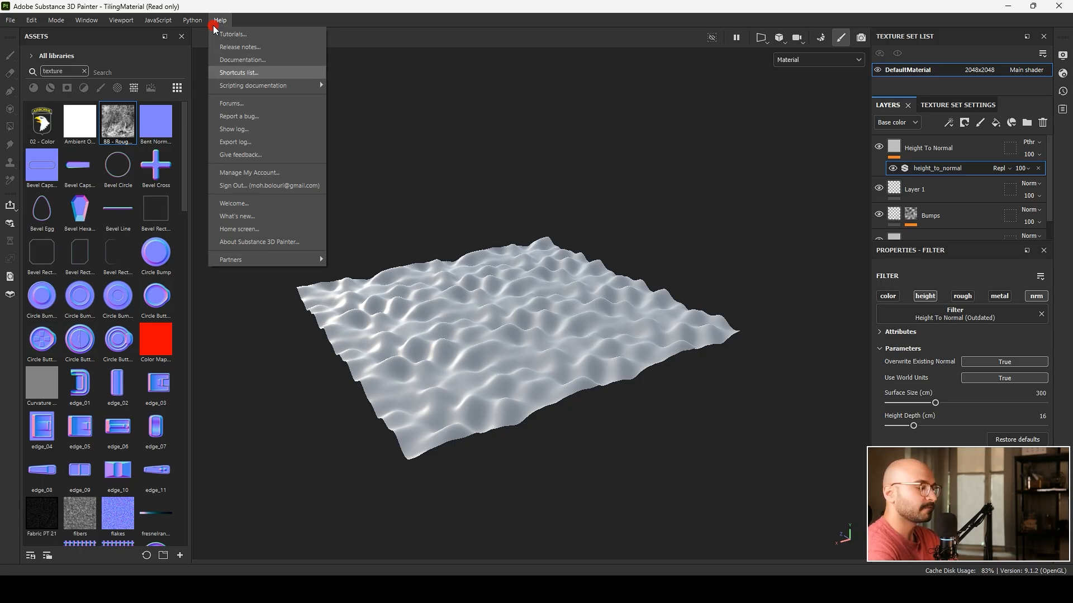
{"action": "key", "text": "Down"}
{"action": "key", "text": "Up"}
{"action": "key", "text": "Up"}
{"action": "key", "text": "Up"}
{"action": "key", "text": "Up"}
{"action": "key", "text": "Down"}
{"action": "key", "text": "Down"}
{"action": "key", "text": "Down"}
{"action": "key", "text": "Down"}
{"action": "key", "text": "Down"}
{"action": "key", "text": "Down"}
{"action": "key", "text": "Down"}
{"action": "key", "text": "Down"}
{"action": "key", "text": "Down"}
{"action": "key", "text": "Down"}
{"action": "key", "text": "Down"}
{"action": "key", "text": "Down"}
{"action": "key", "text": "Down"}
{"action": "key", "text": "Down"}
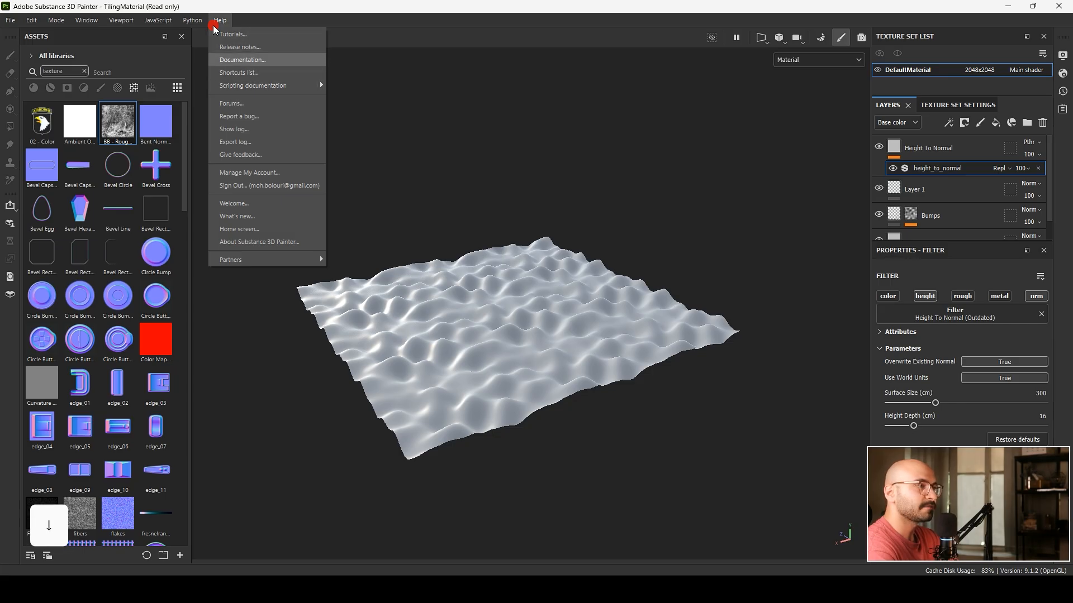
Read the What's new pages on SVG support, improved import, transparency support and path improvements, and close the overview.
{"action": "key", "text": "Up"}
{"action": "key", "text": "Return"}
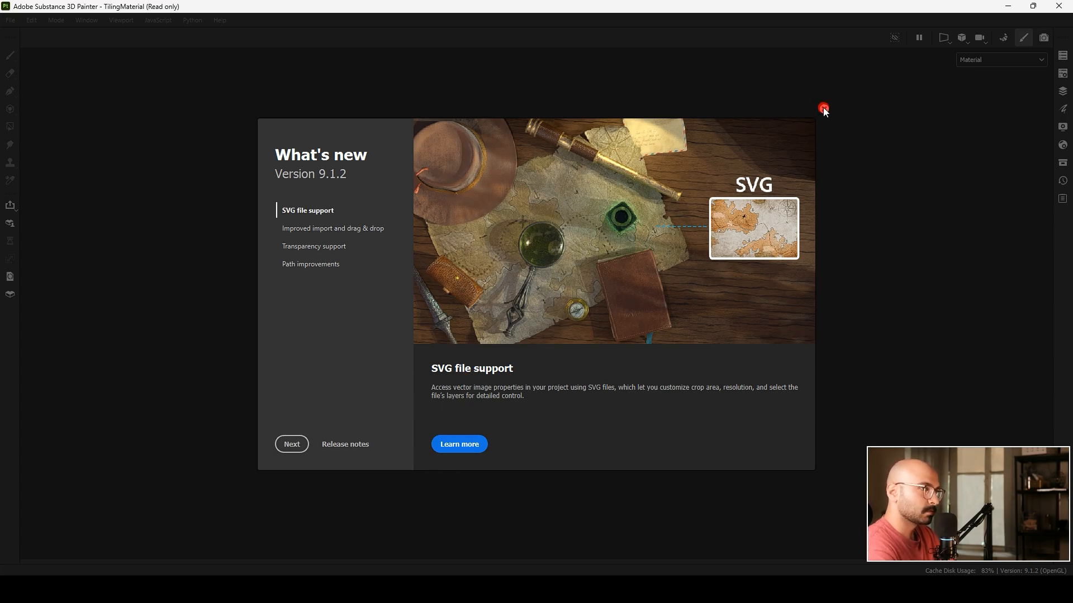
{"action": "left_click", "coordinate": [357, 231]}
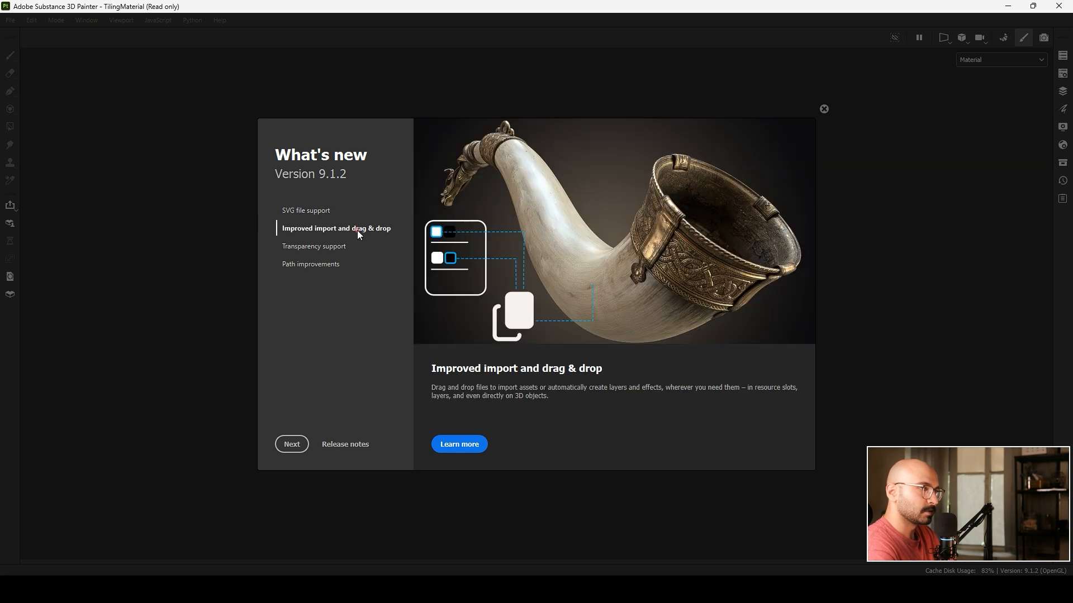
{"action": "left_click", "coordinate": [333, 248]}
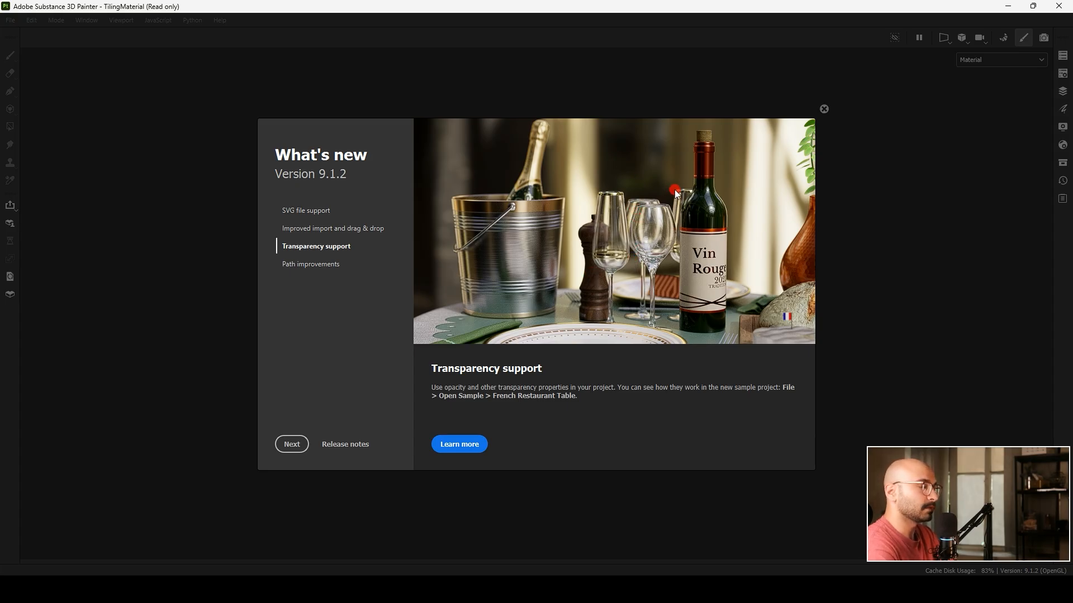
{"action": "left_click", "coordinate": [323, 266]}
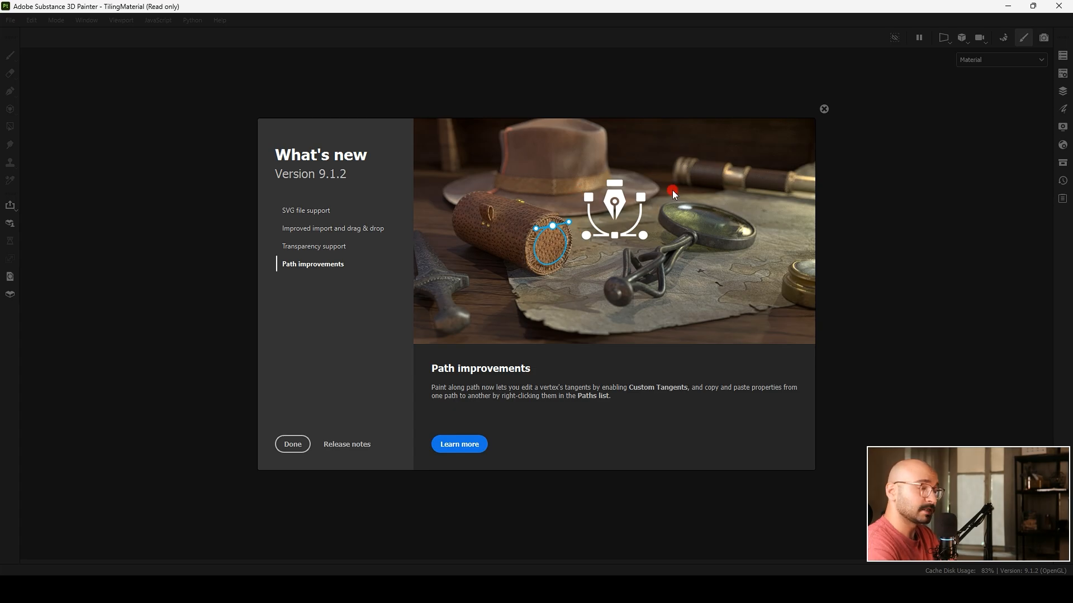
{"action": "left_click", "coordinate": [825, 109]}
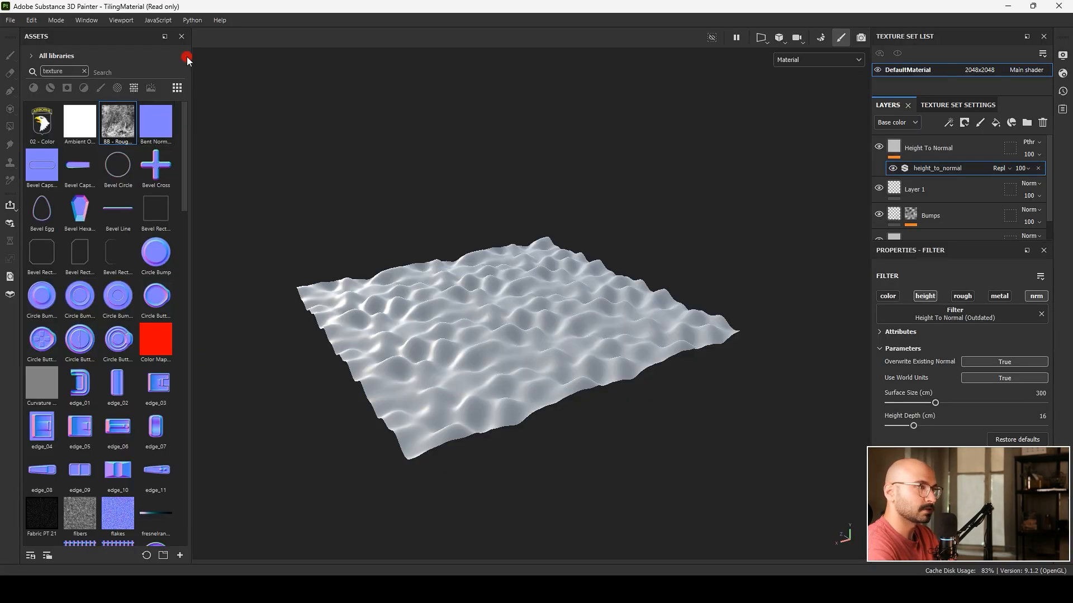
{"action": "left_click", "coordinate": [220, 20]}
{"action": "left_click", "coordinate": [211, 9]}
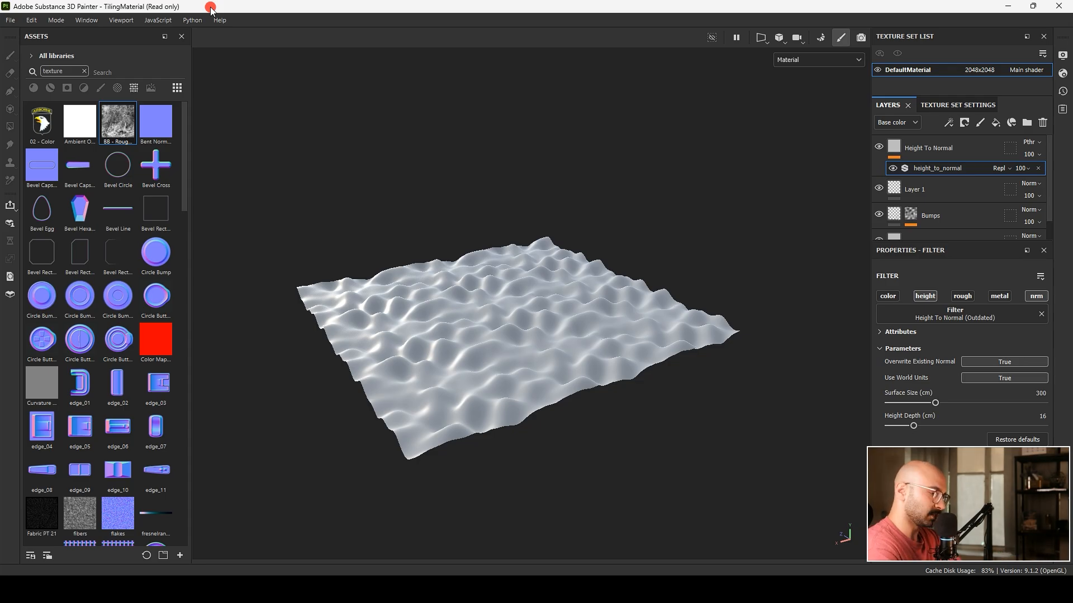
Cycle through the collapsed panels for display settings, shader settings, history and log, ending with the display settings open.
{"action": "left_click", "coordinate": [1063, 55]}
{"action": "left_click", "coordinate": [1063, 74]}
{"action": "left_click", "coordinate": [1063, 110]}
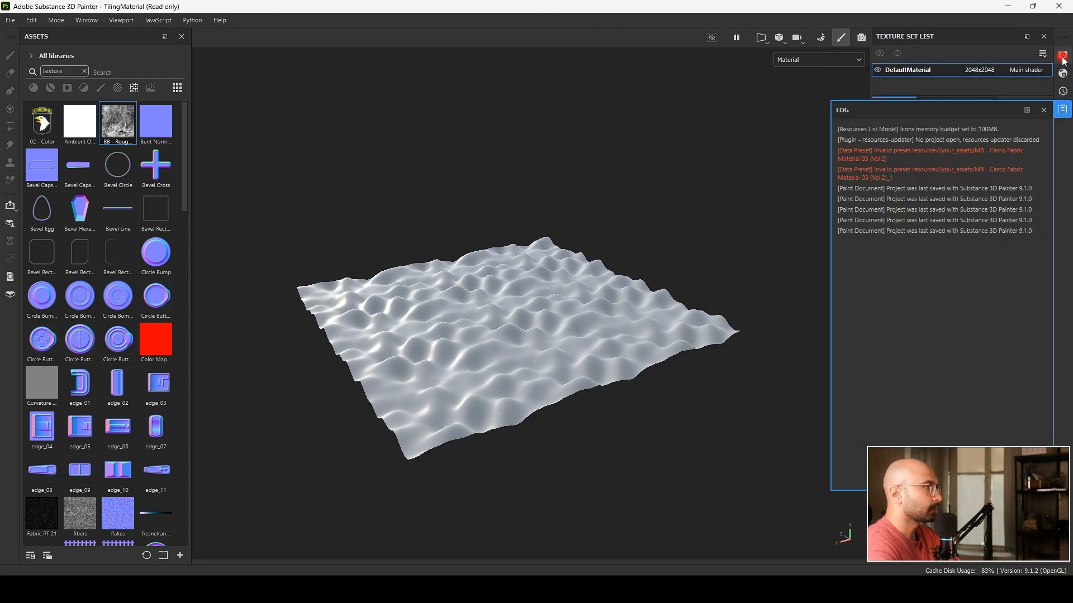
{"action": "left_click", "coordinate": [1063, 55]}
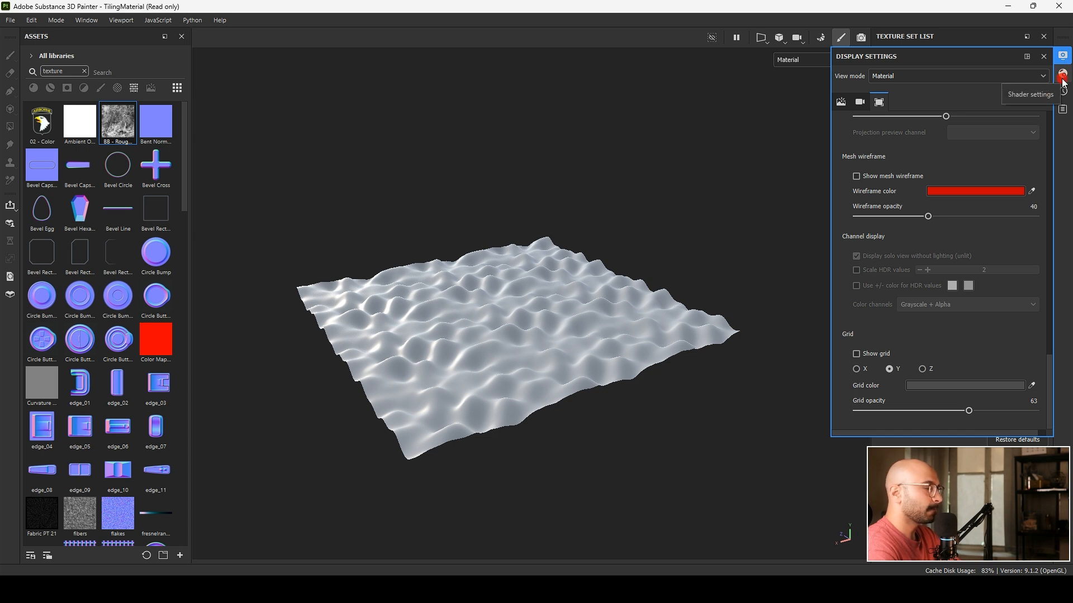
{"action": "left_click", "coordinate": [1062, 75]}
{"action": "left_click", "coordinate": [1062, 91]}
{"action": "left_click", "coordinate": [1063, 110]}
{"action": "left_click", "coordinate": [1062, 58]}
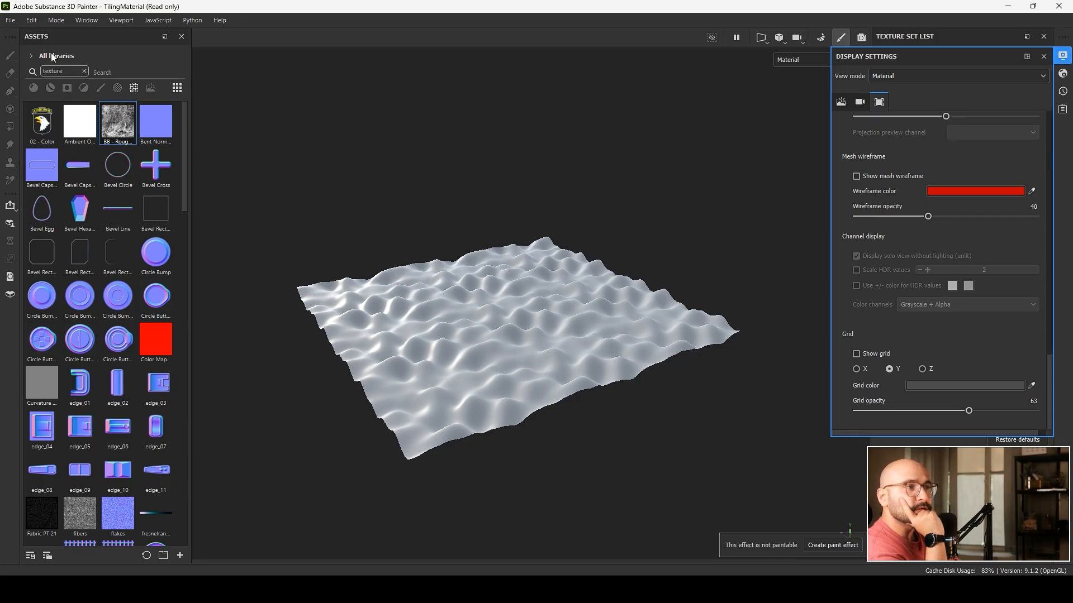
Dock an enlarged Assets panel beneath the viewport and switch its filter from textures to smart materials.
{"action": "left_click_drag", "start_coordinate": [69, 61], "coordinate": [459, 544]}
{"action": "left_click_drag", "start_coordinate": [410, 431], "coordinate": [436, 333]}
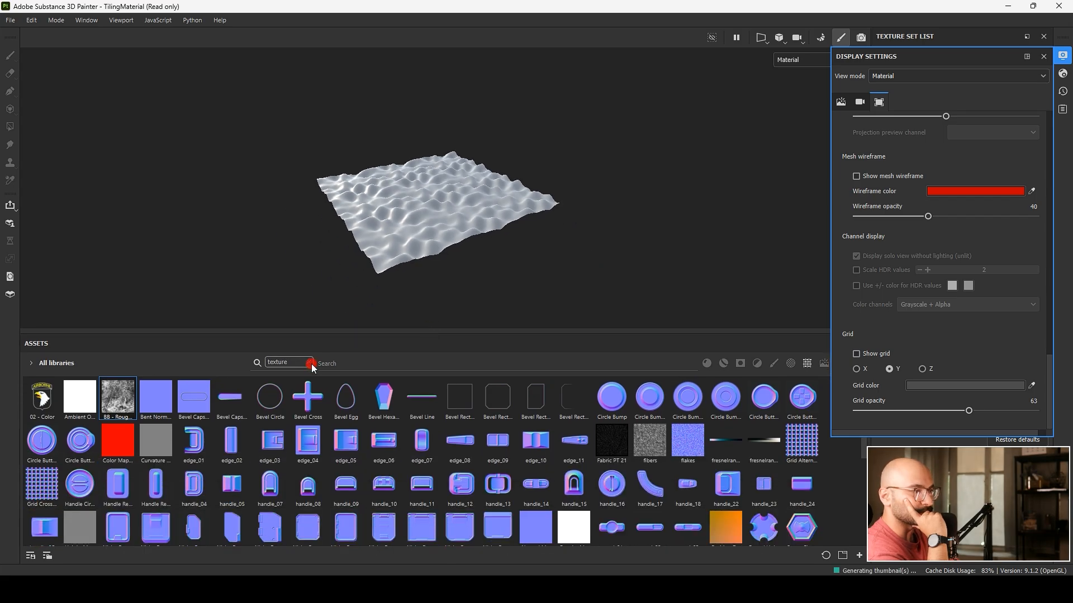
{"action": "left_click", "coordinate": [308, 362]}
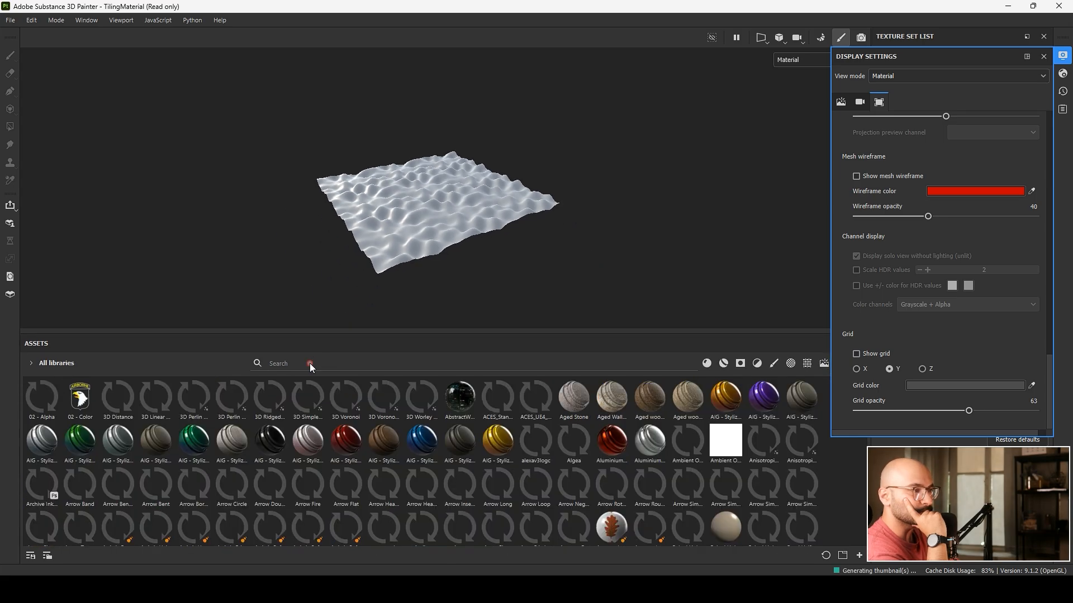
{"action": "left_click", "coordinate": [723, 363]}
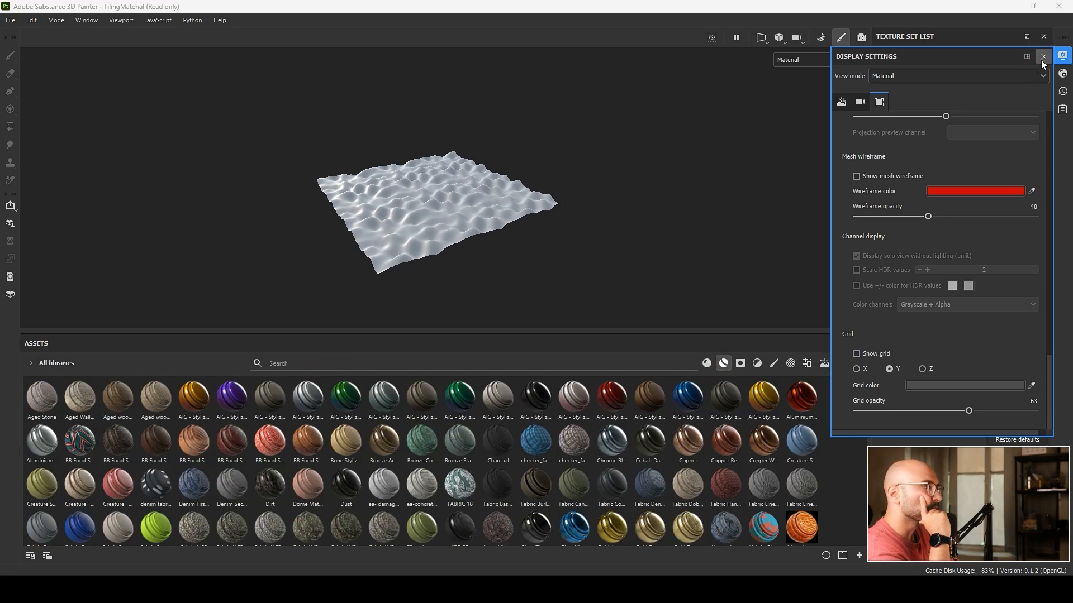